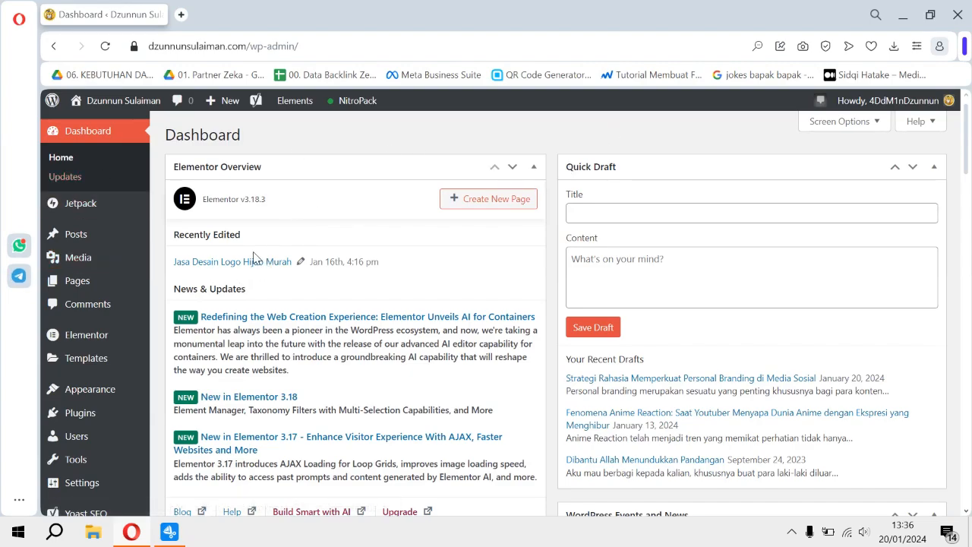
scroll(129, 205, "down", 2)
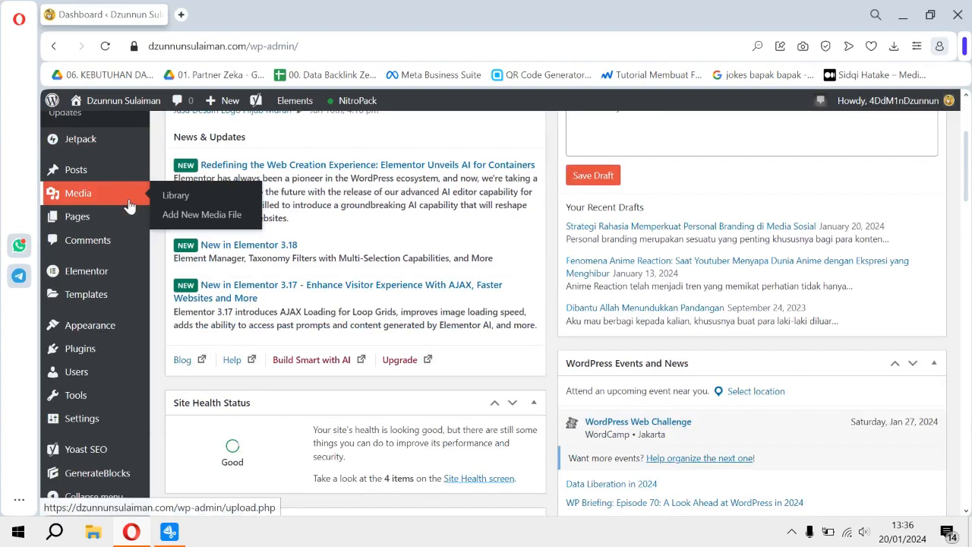
scroll(129, 205, "up", 2)
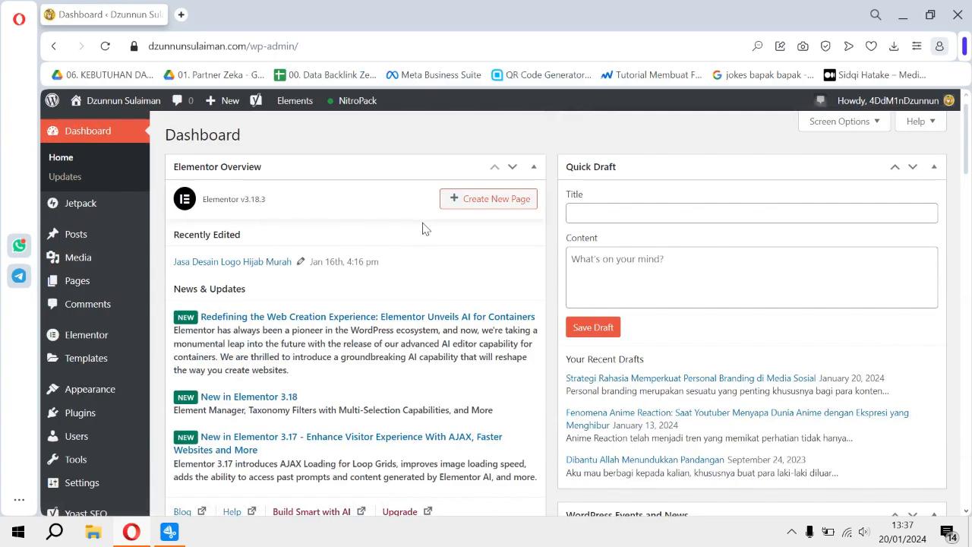
mouse_move(254, 109)
mouse_move(90, 341)
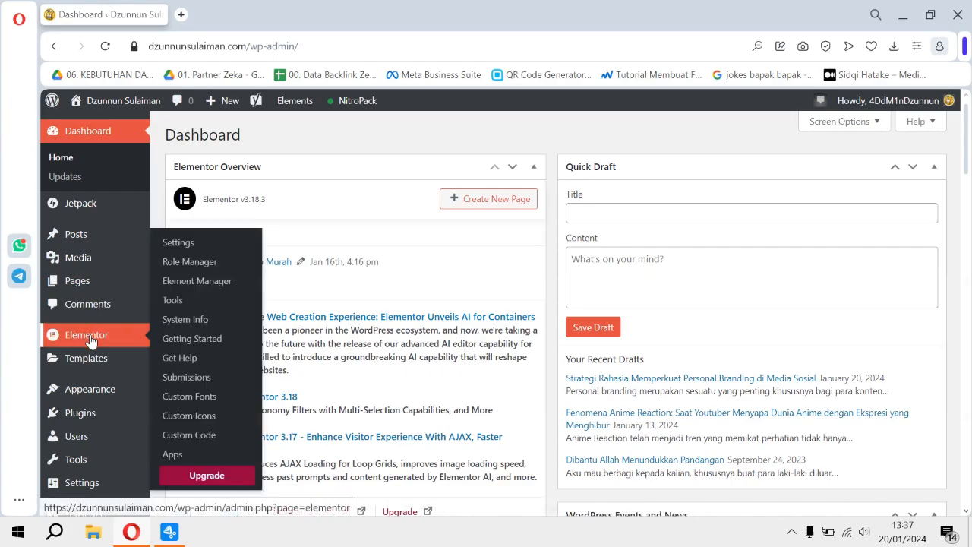
mouse_move(92, 413)
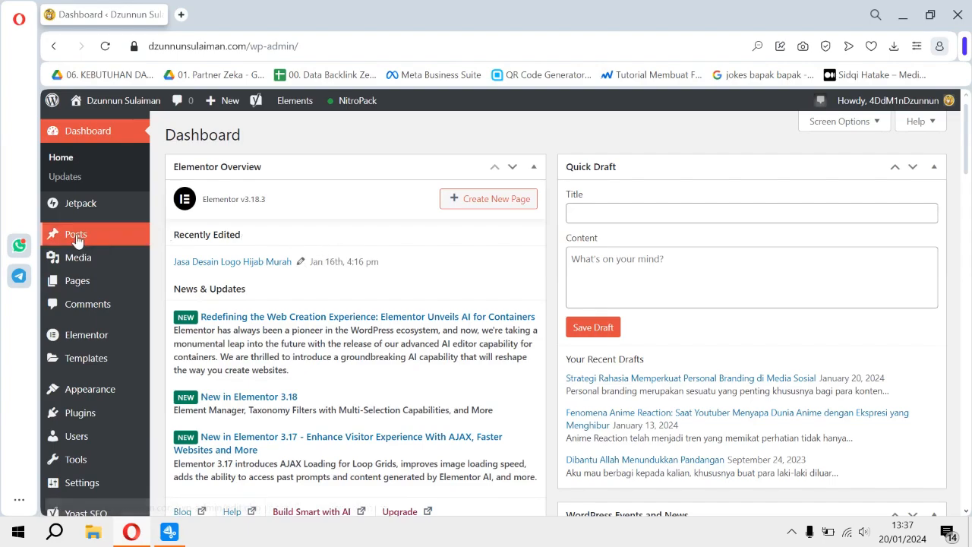
Add a new page and title it "Belajar Bareng" followed by the site owner's first name
mouse_move(84, 285)
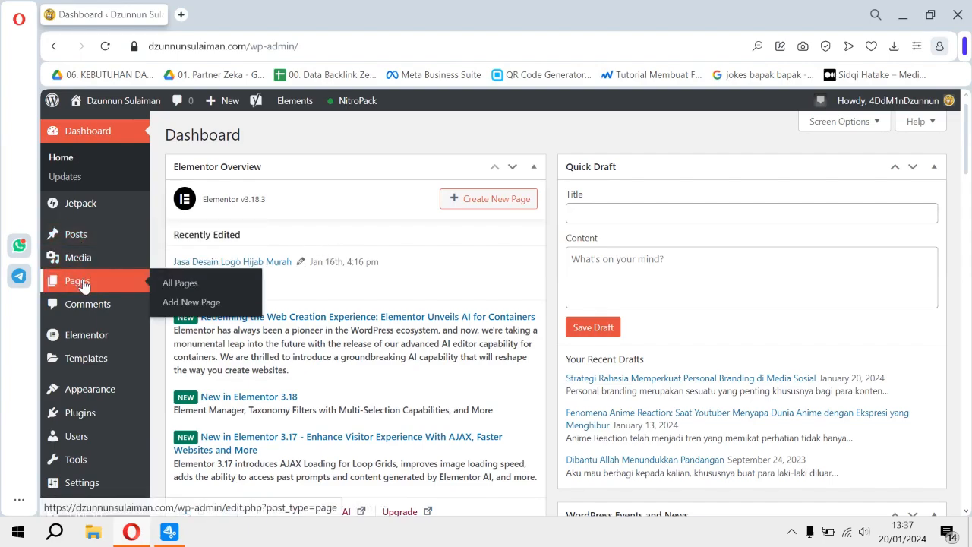
left_click(222, 304)
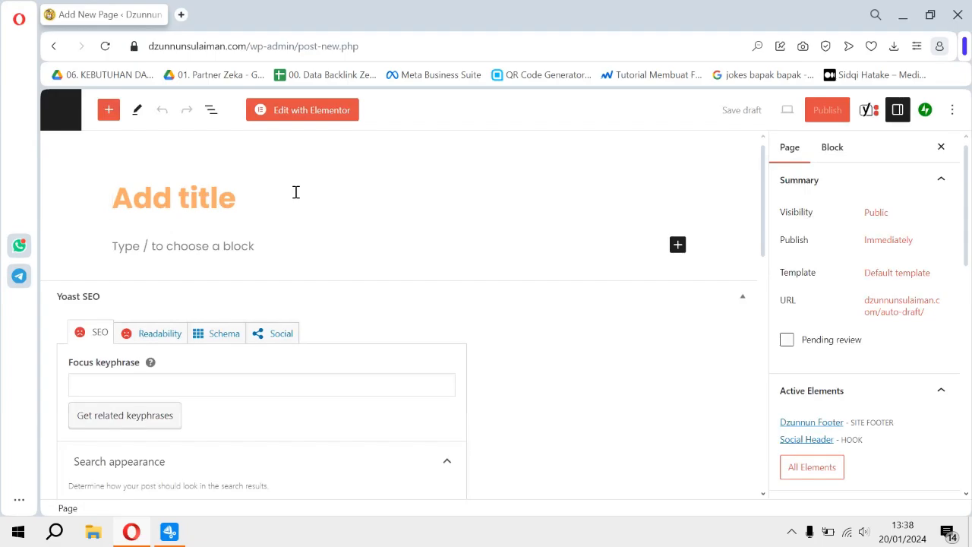
type("Belaja")
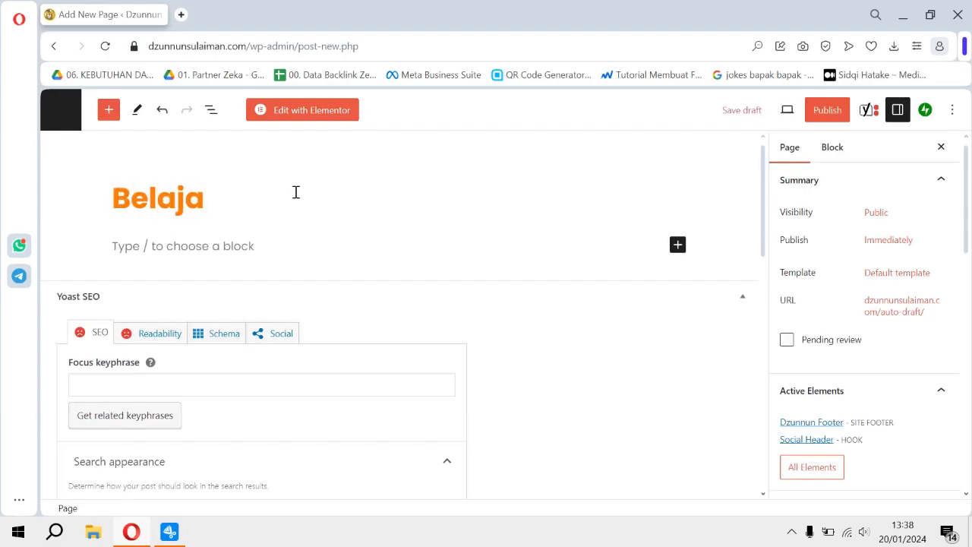
type("r Bare")
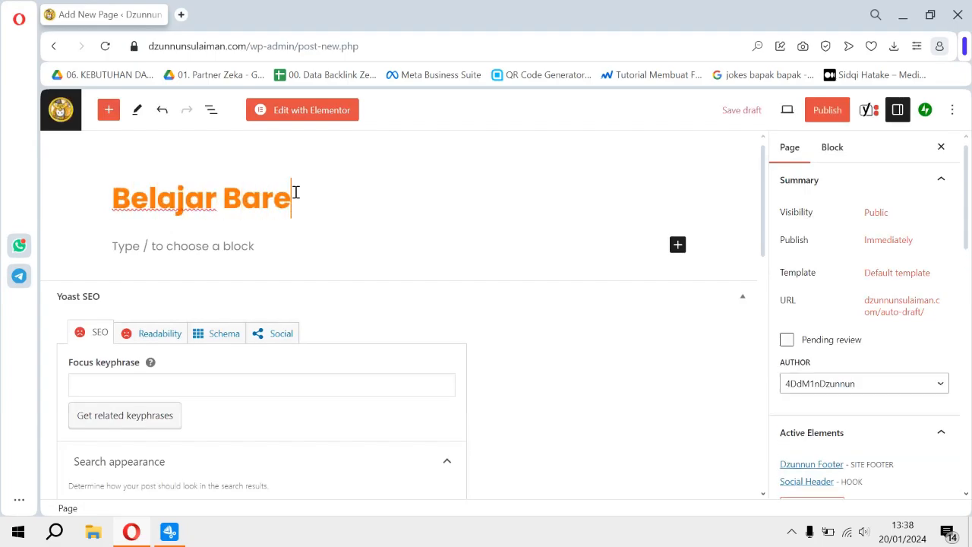
type("ng Dzun")
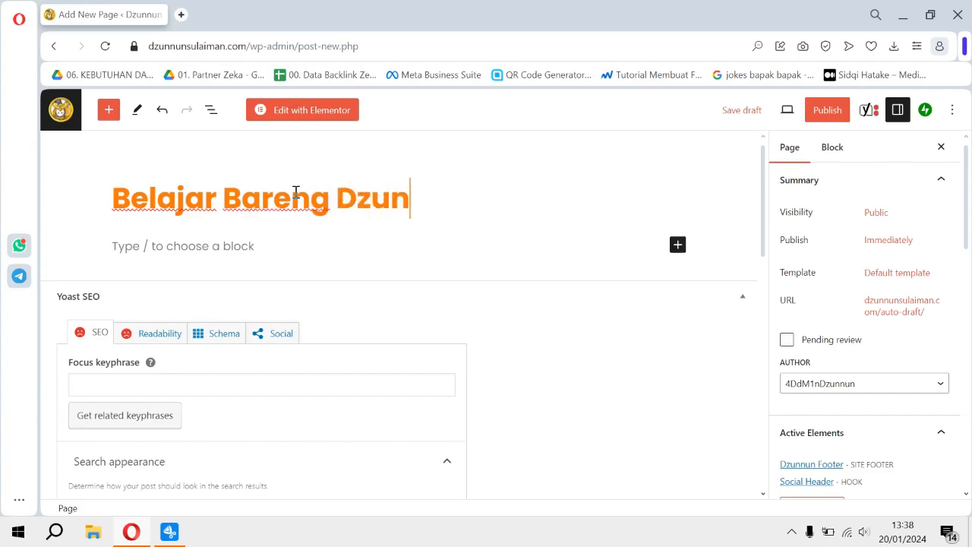
type("nun")
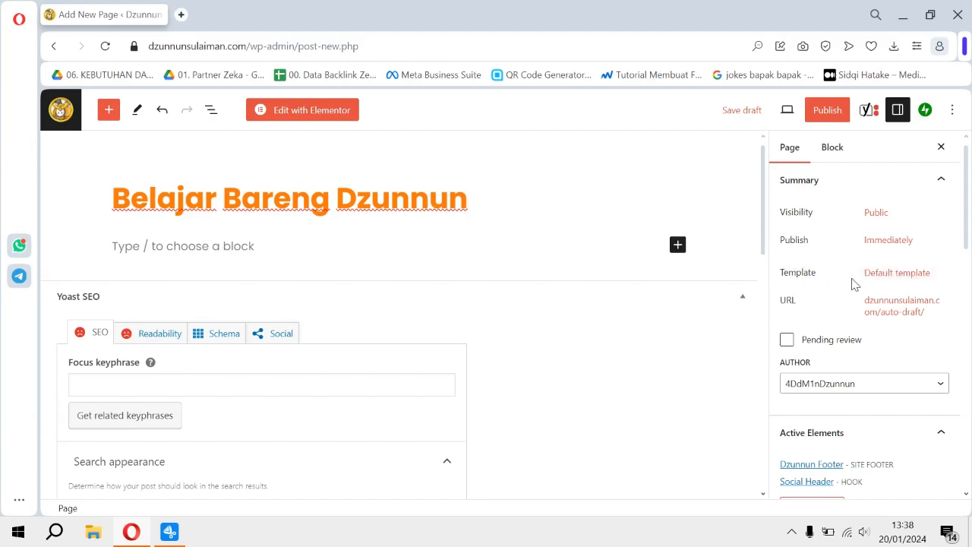
Set the page's template to Elementor Full Width
left_click(904, 278)
left_click(918, 379)
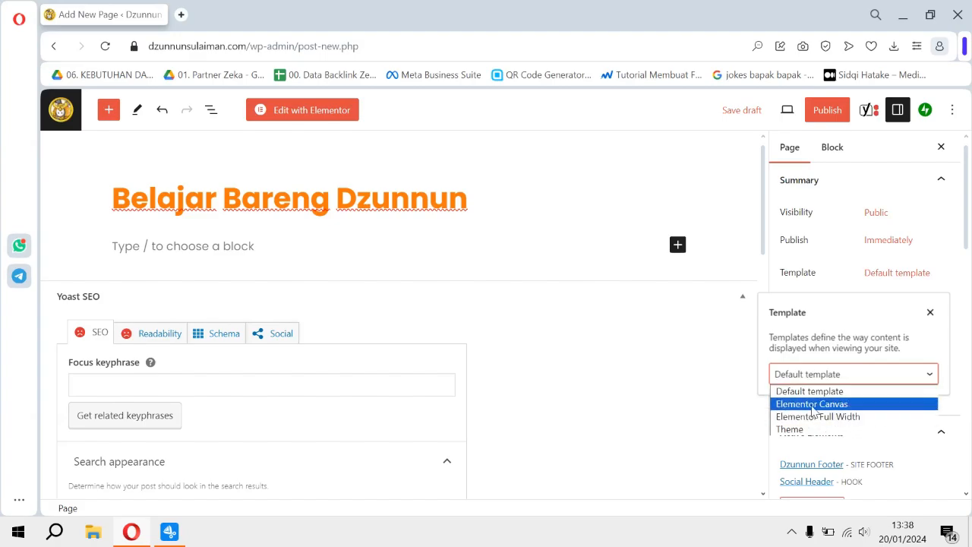
left_click(853, 424)
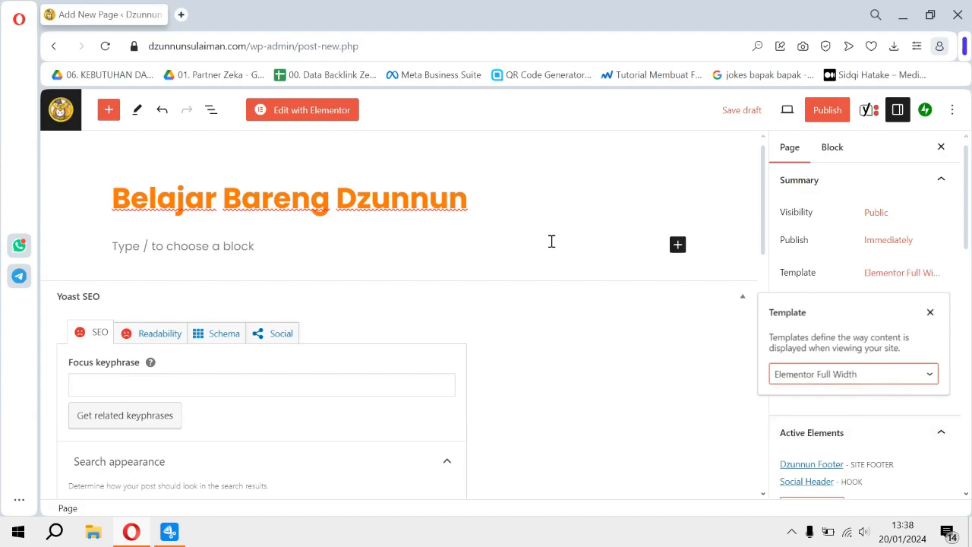
left_click(835, 261)
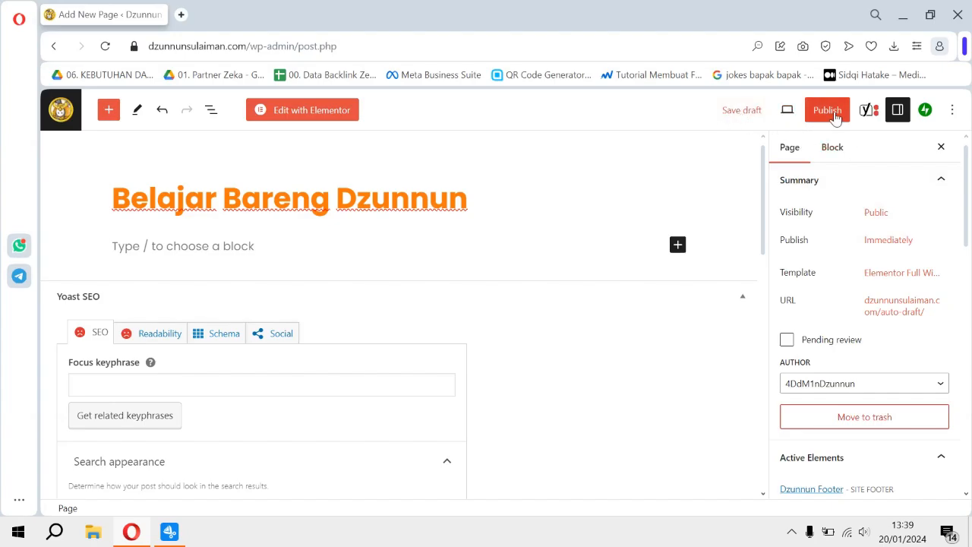
Publish the new page and open it for editing with Elementor
left_click(830, 112)
left_click(831, 111)
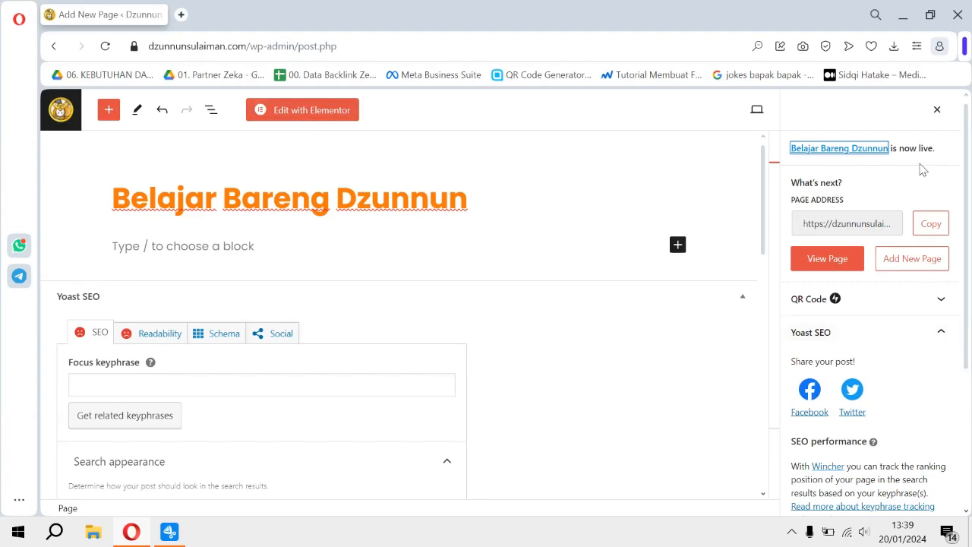
left_click(937, 110)
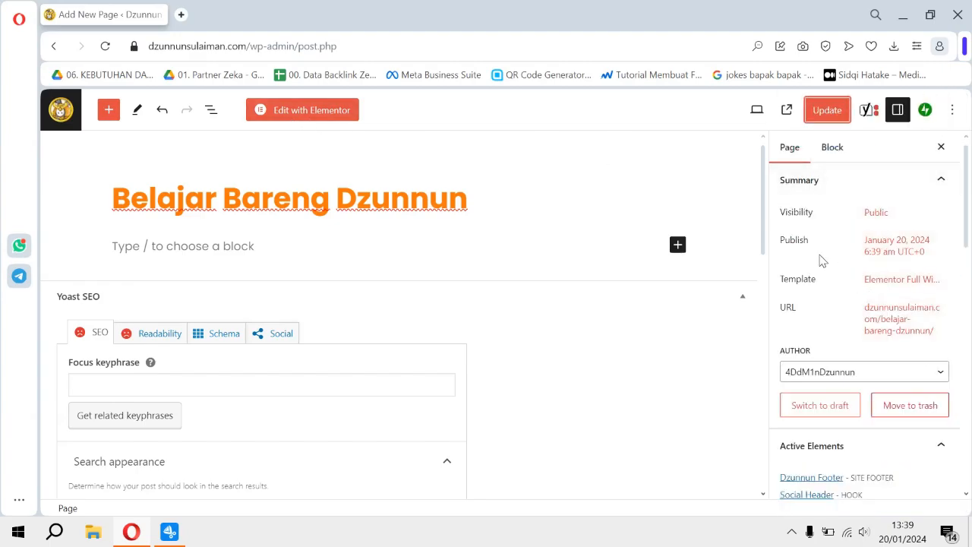
scroll(824, 261, "down", 1)
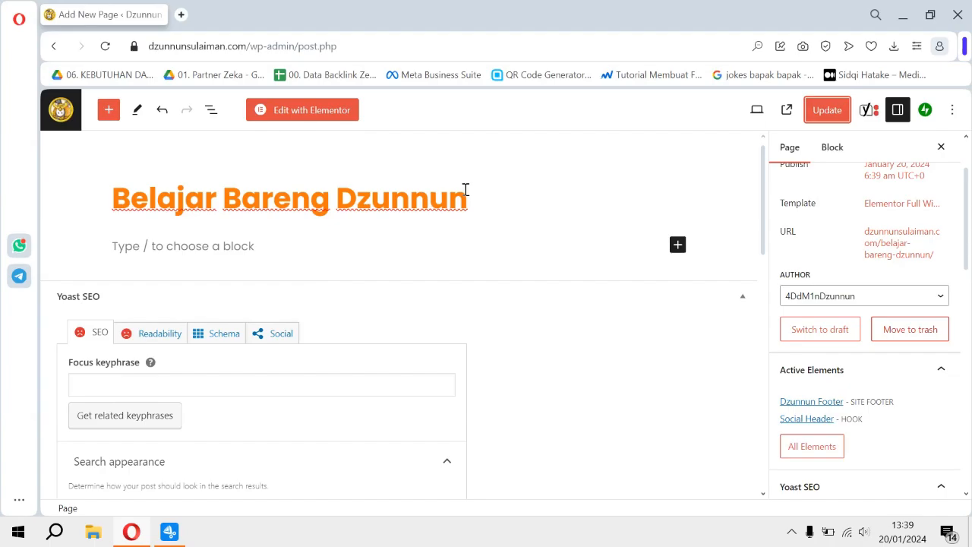
left_click(317, 117)
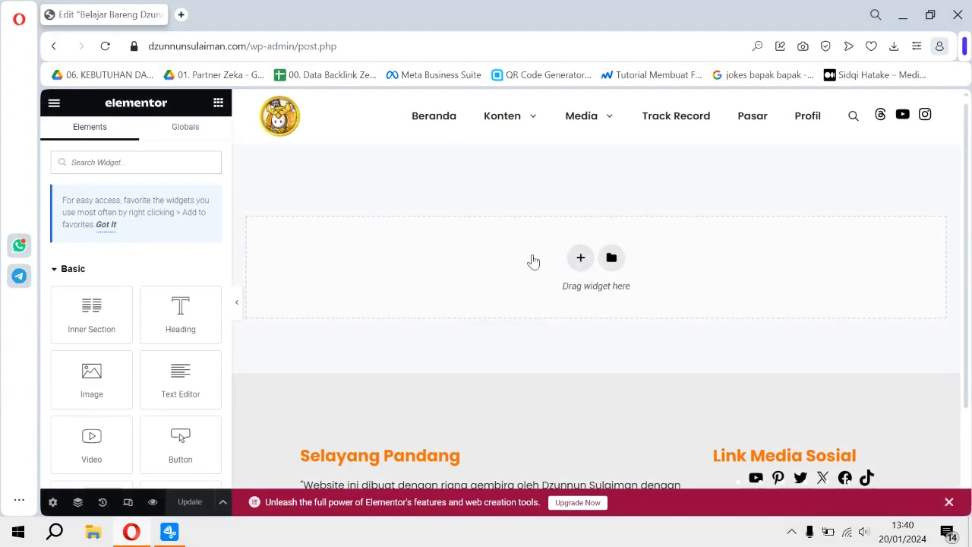
Examine the header navigation and the footer around the empty content area of the page
scroll(349, 204, "down", 2)
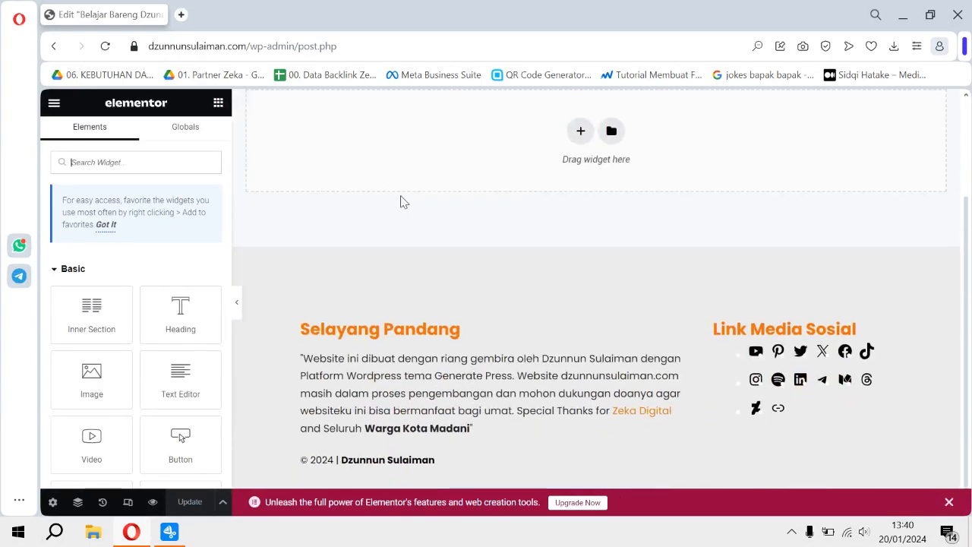
scroll(400, 202, "up", 2)
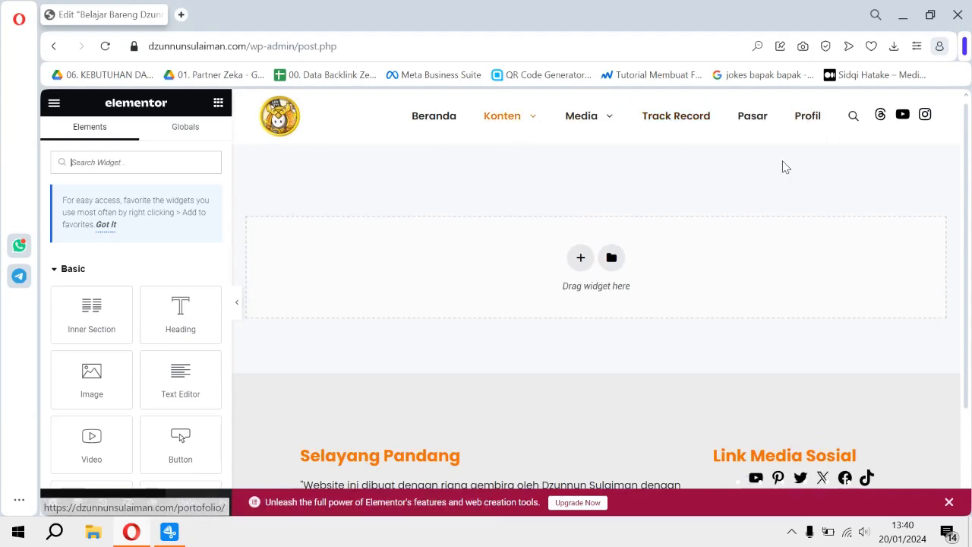
scroll(433, 170, "down", 2)
scroll(351, 285, "up", 2)
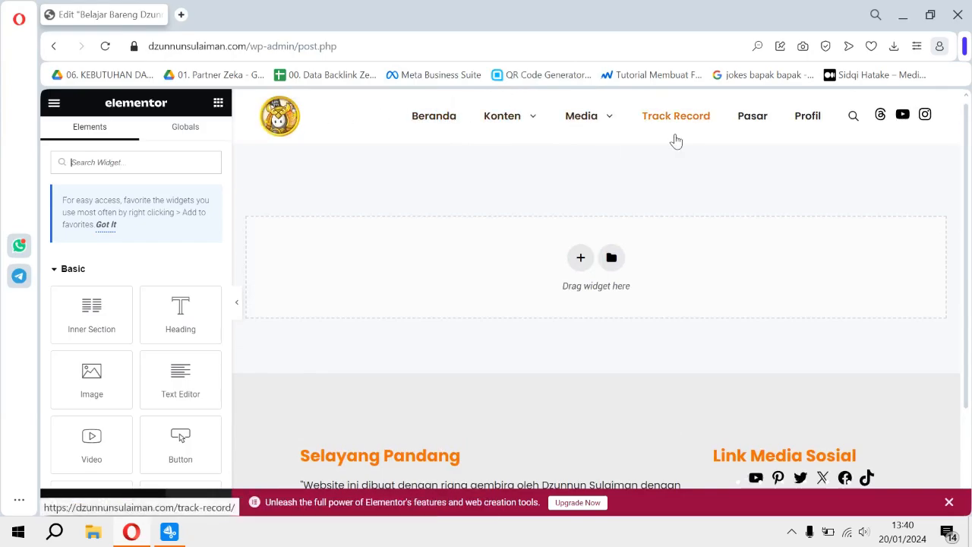
scroll(367, 182, "down", 2)
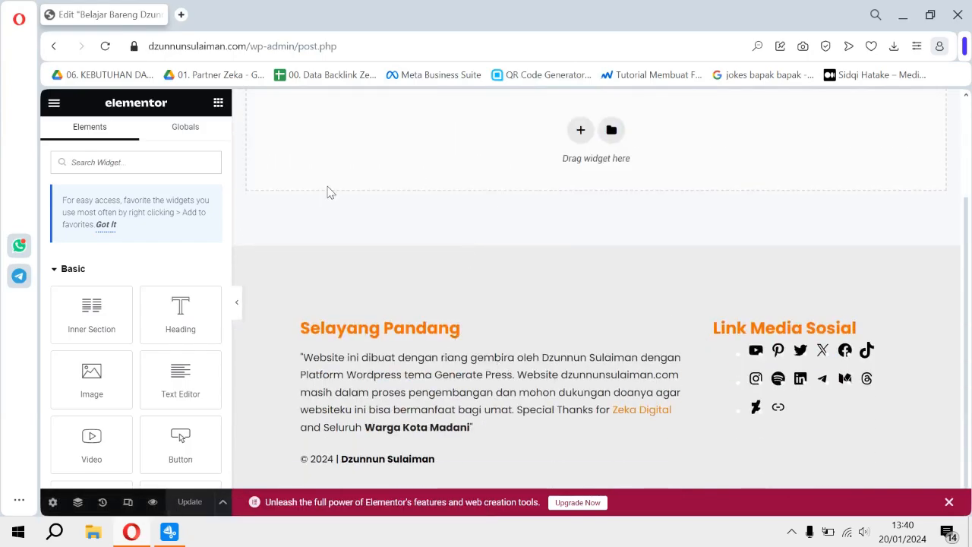
scroll(329, 192, "up", 2)
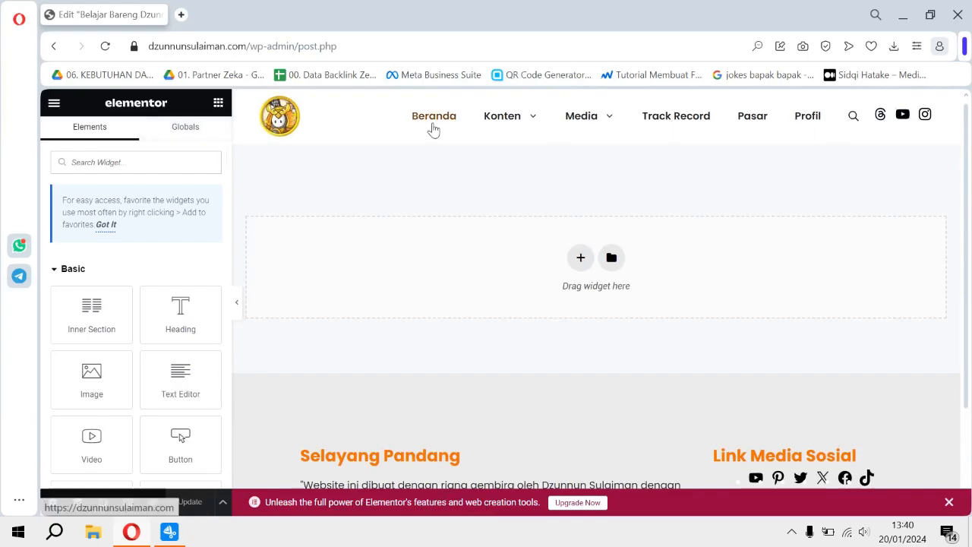
scroll(501, 207, "down", 2)
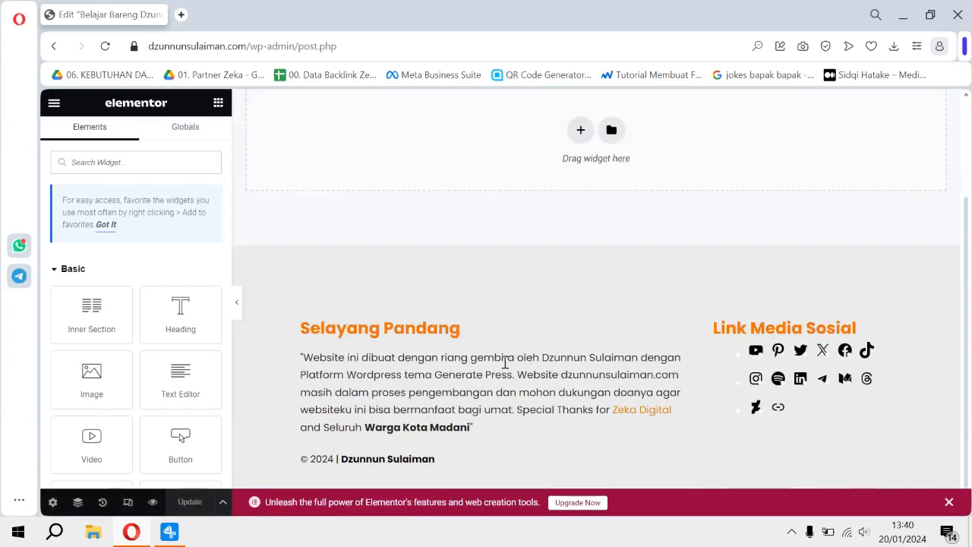
scroll(466, 312, "up", 2)
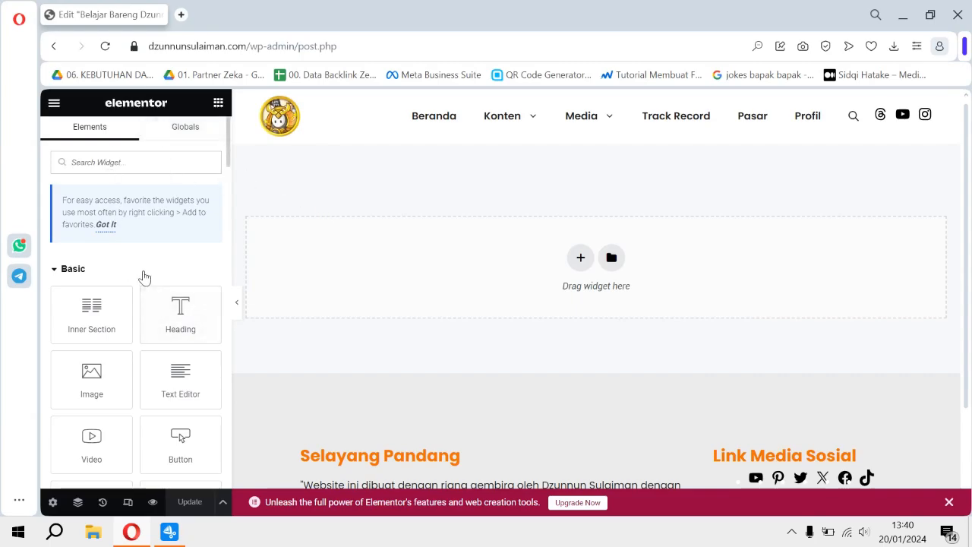
Review the available Elementor widgets, from the Basic and Pro groups through to the WordPress group
scroll(144, 270, "down", 3)
scroll(143, 271, "down", 3)
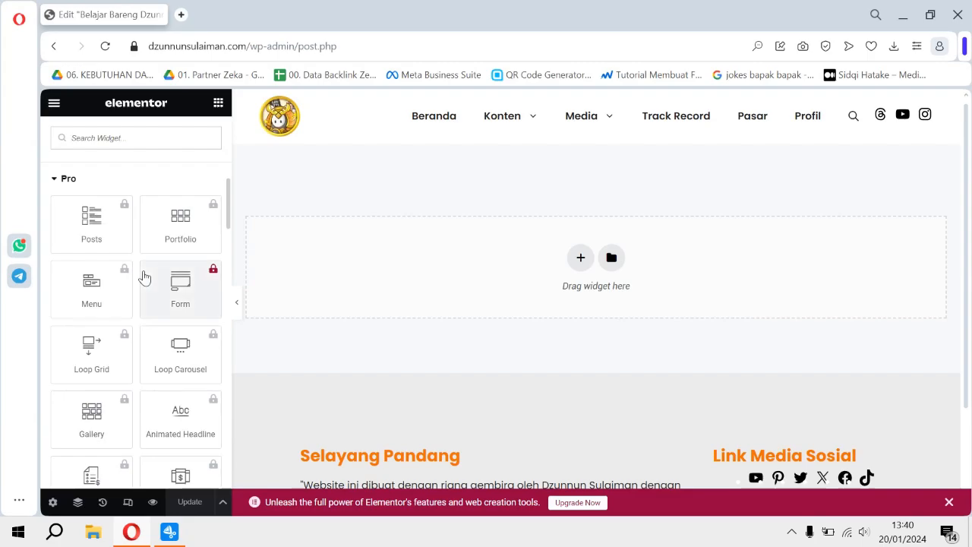
scroll(144, 278, "down", 10)
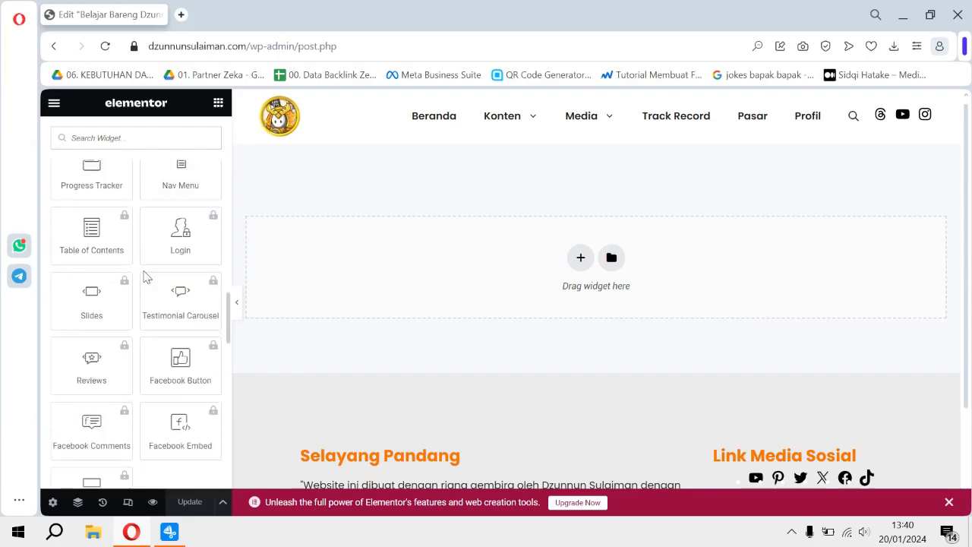
scroll(144, 275, "down", 10)
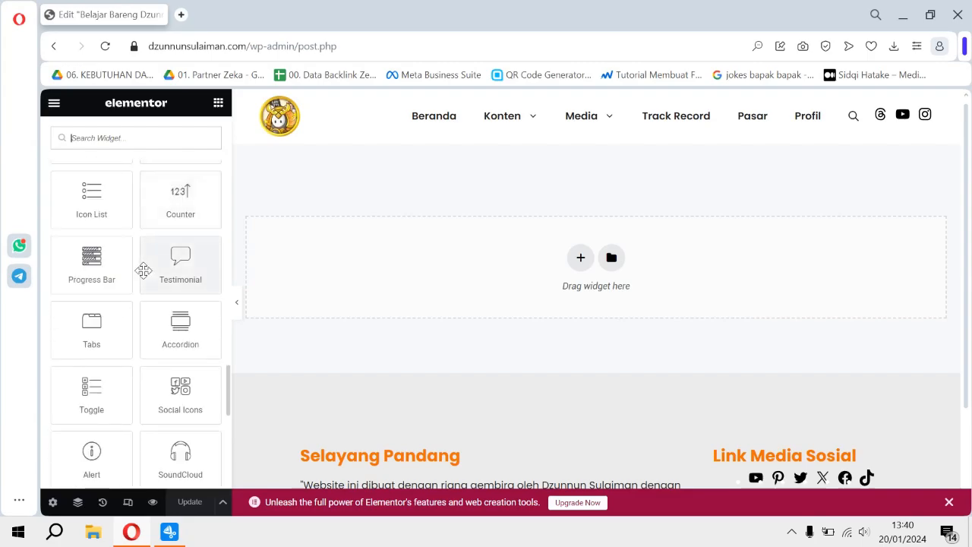
scroll(144, 270, "down", 4)
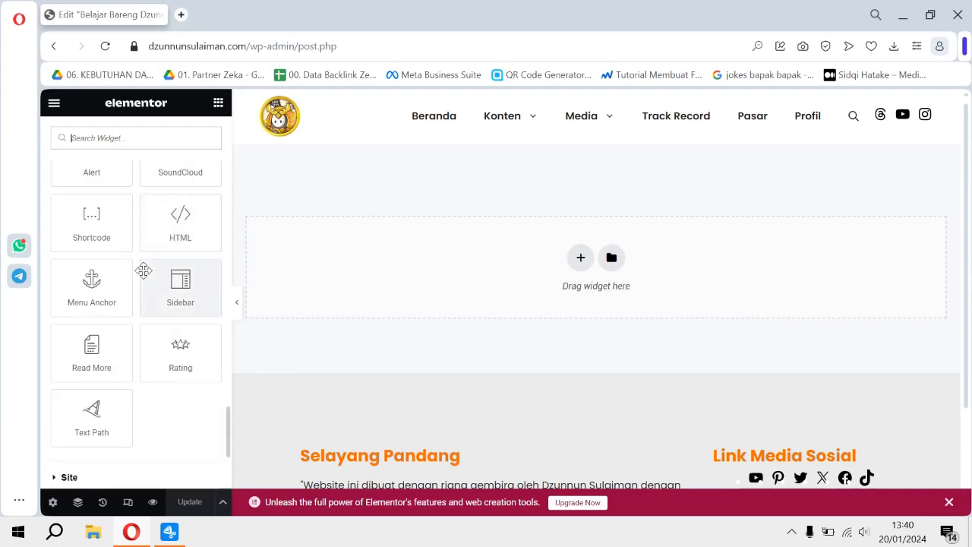
scroll(145, 275, "down", 3)
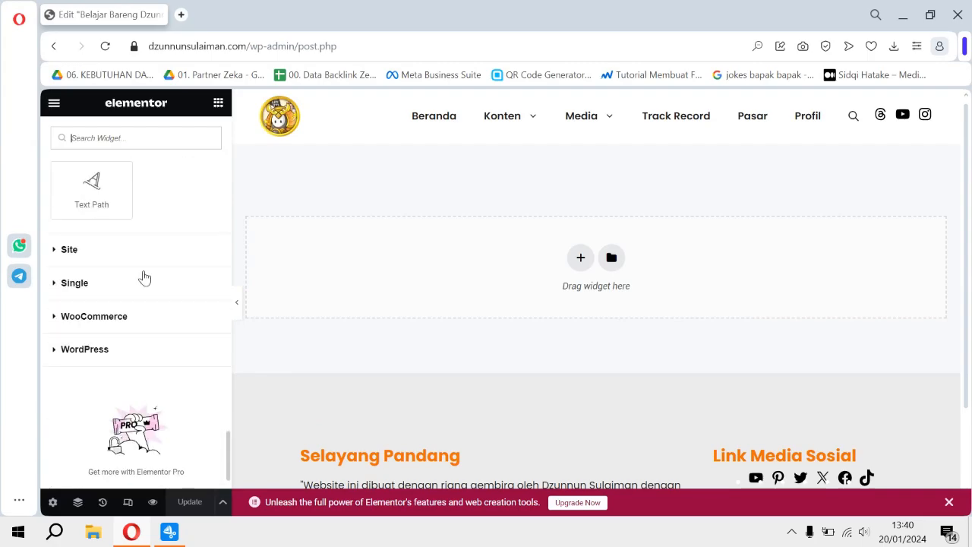
scroll(144, 278, "down", 1)
scroll(144, 278, "up", 12)
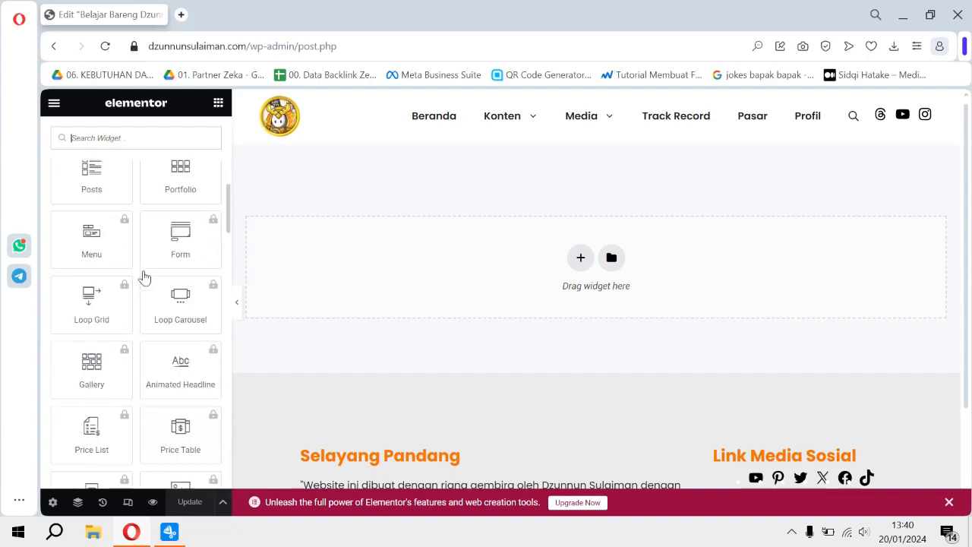
scroll(144, 278, "up", 5)
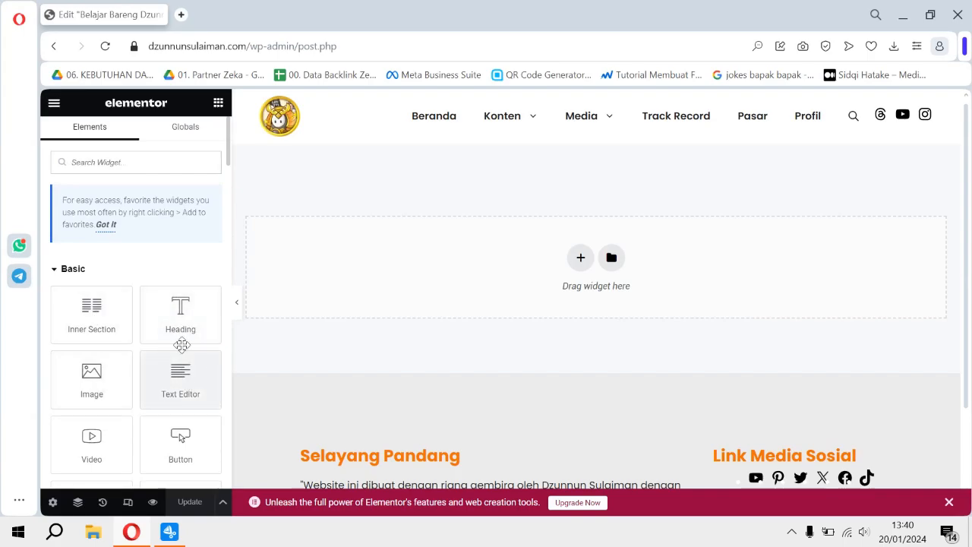
scroll(182, 345, "down", 1)
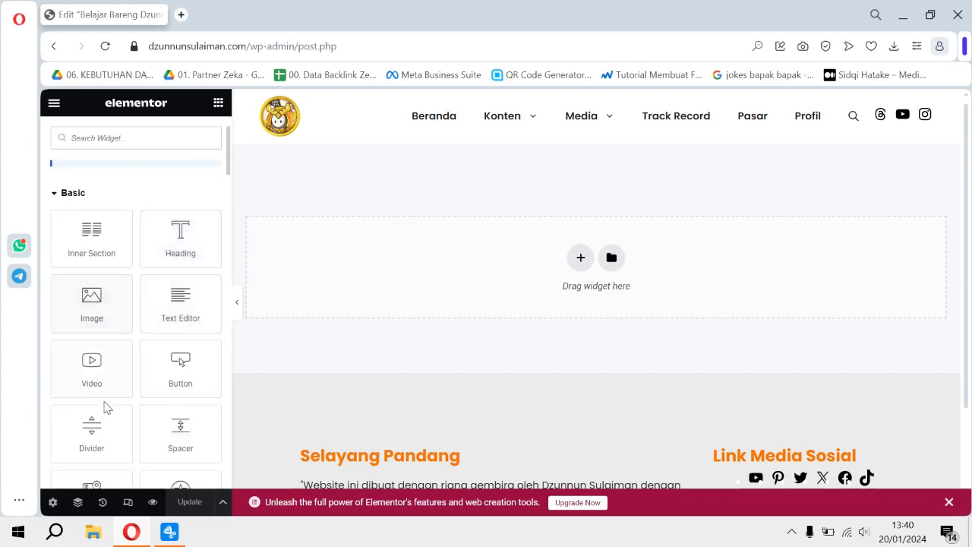
scroll(112, 402, "down", 1)
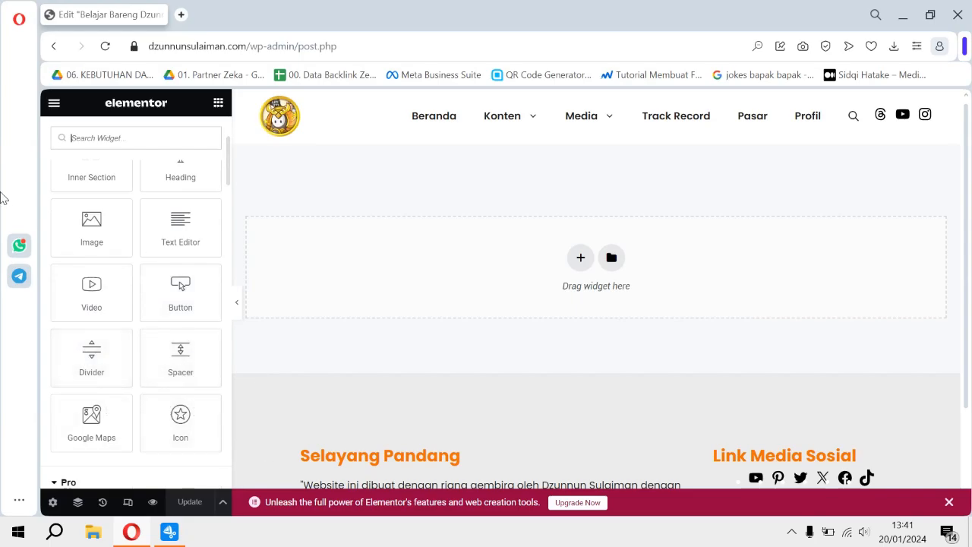
scroll(163, 259, "down", 2)
scroll(160, 270, "up", 4)
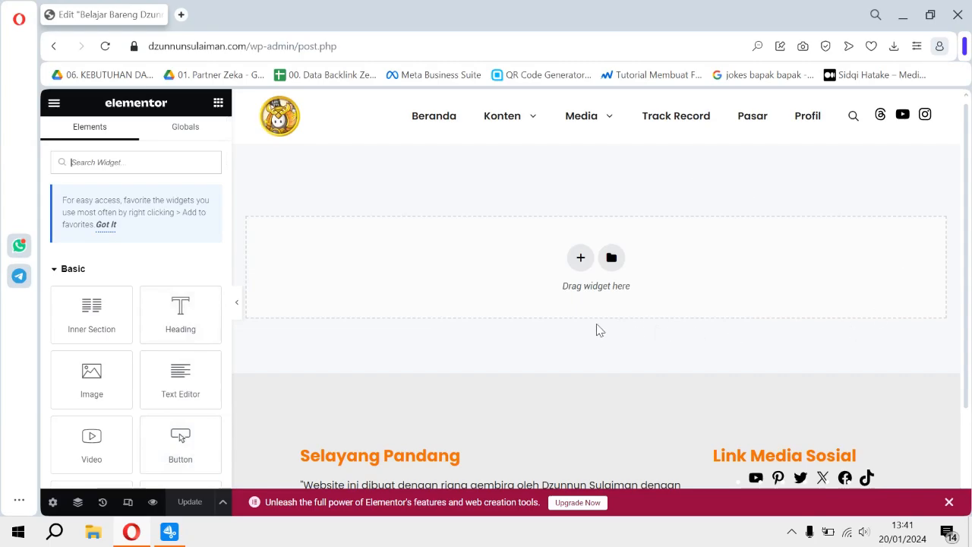
Add a single-column section to the empty page, preview it without the editing panel, and update the page
left_click(581, 259)
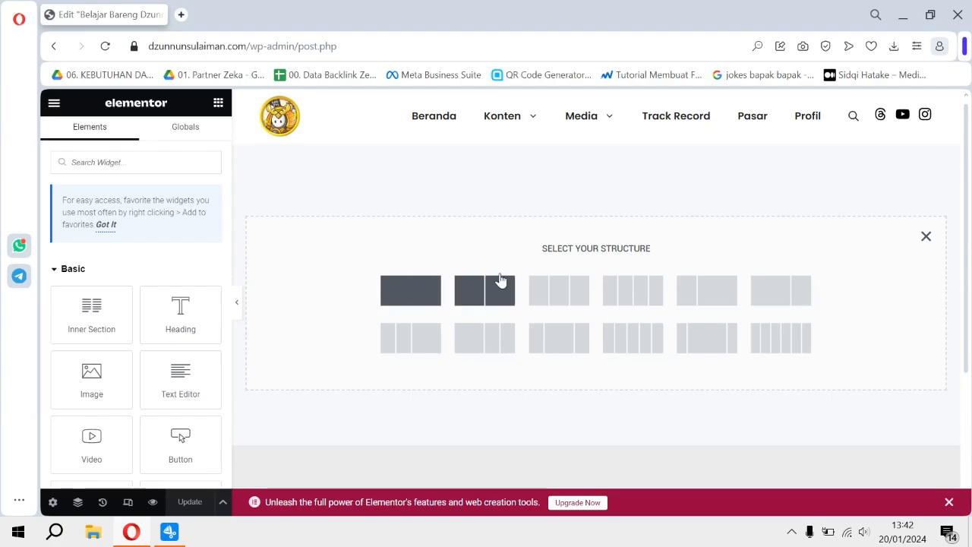
left_click(413, 301)
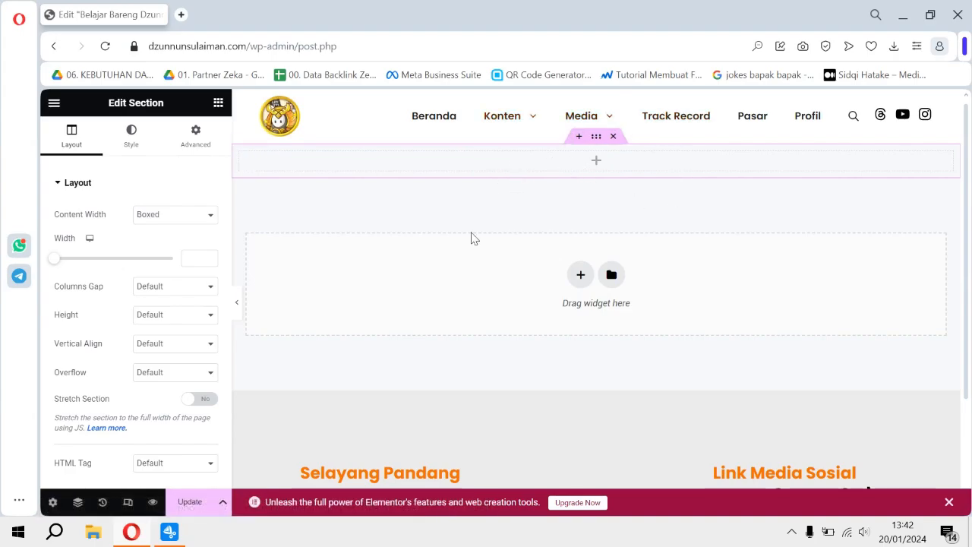
left_click(237, 303)
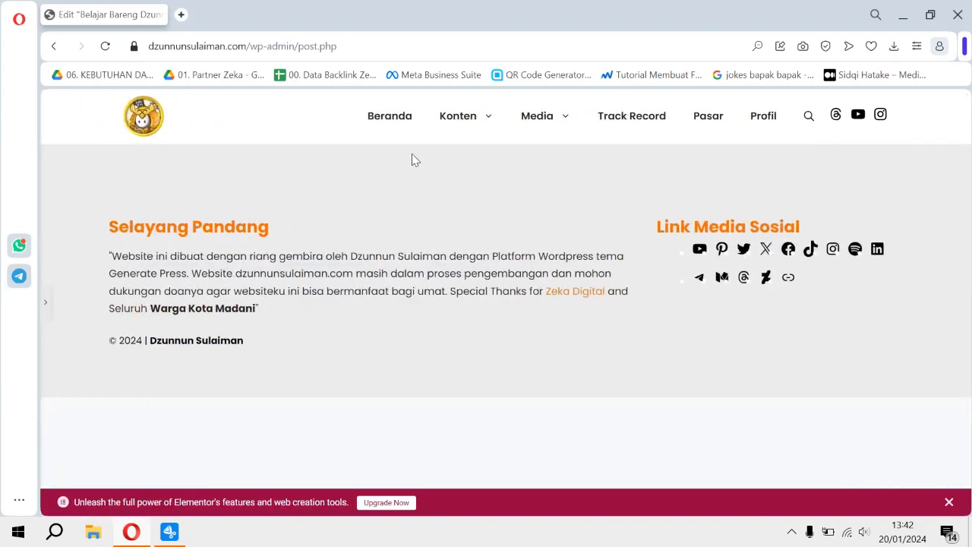
mouse_move(521, 120)
left_click(46, 312)
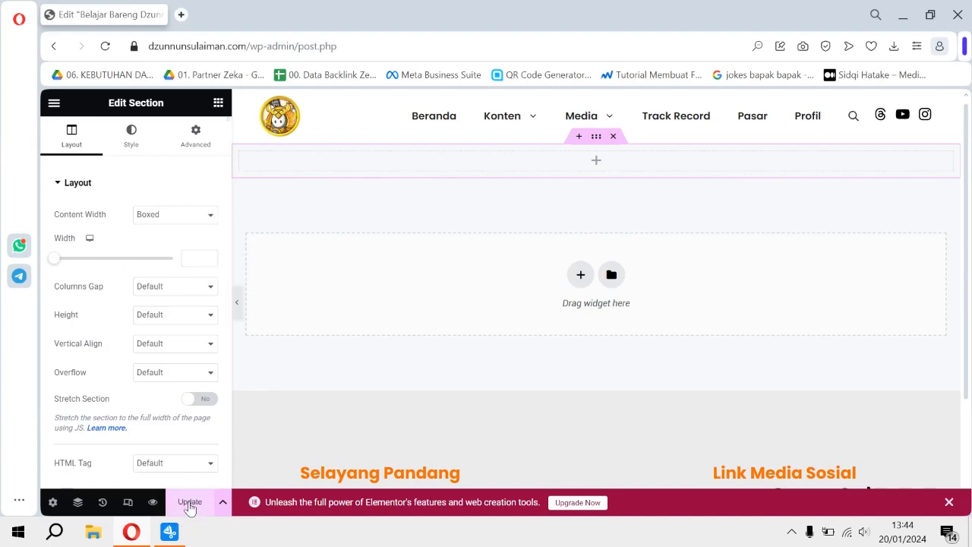
left_click(195, 506)
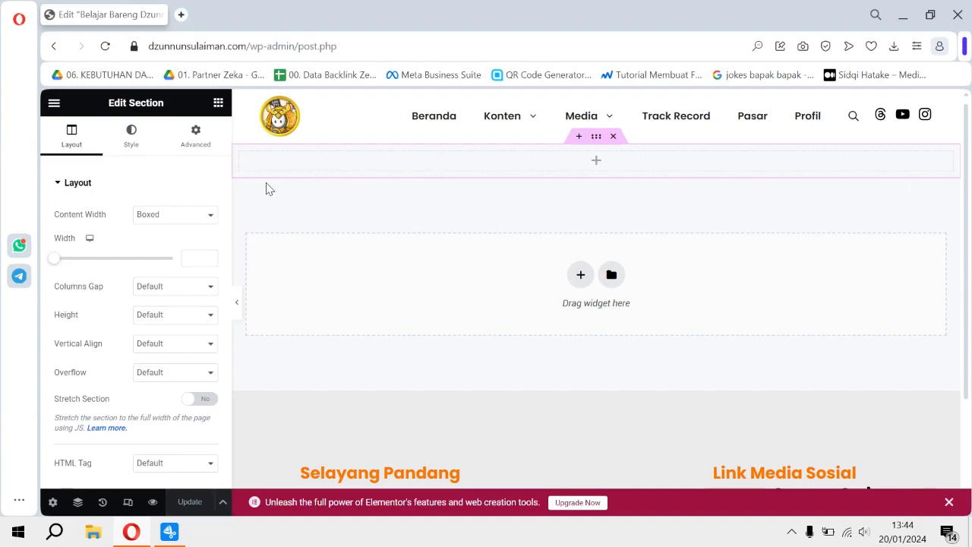
Try a linked padding of 30 px on all sides of the section, and clear it
left_click(195, 139)
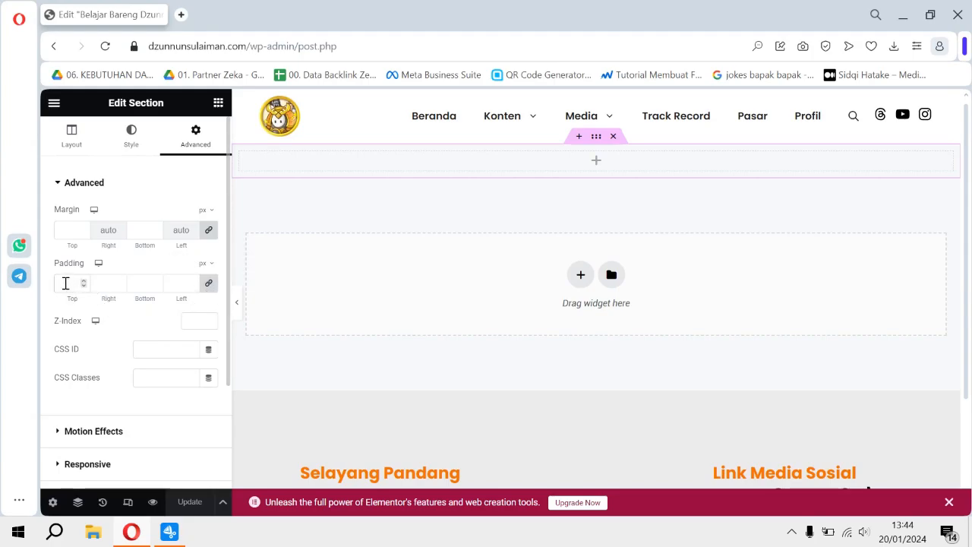
left_click(65, 283)
type("30")
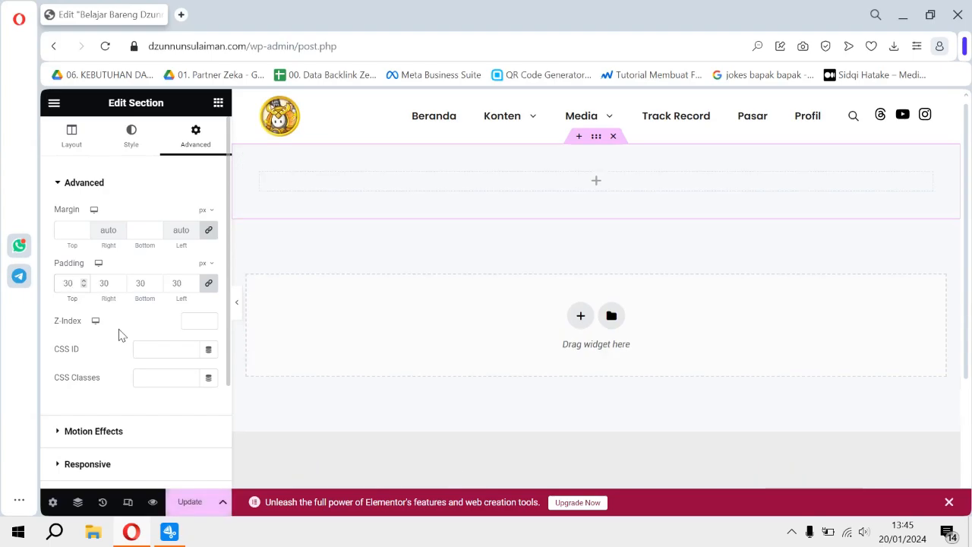
key("BackSpace")
key("BackSpace")
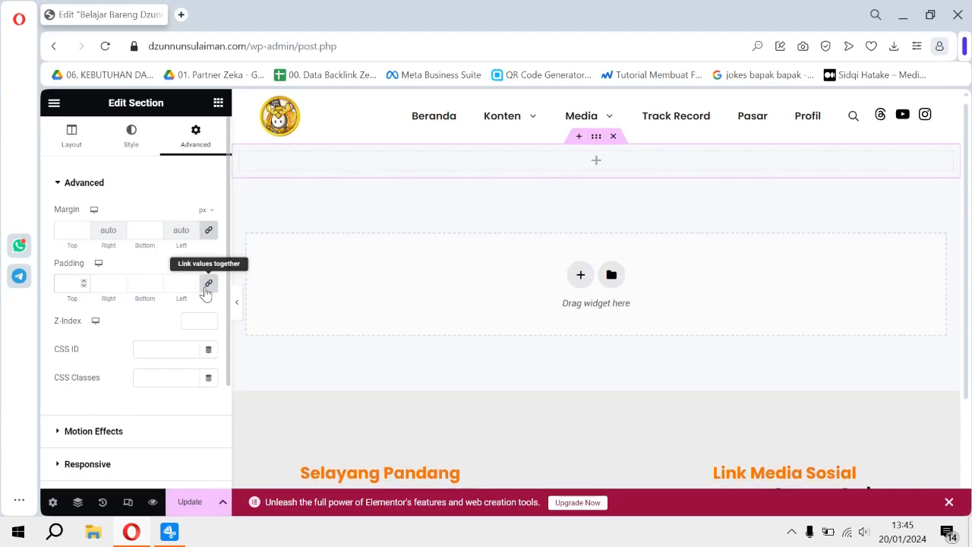
Unlink the section's padding values and set the top, right, bottom and left padding to 30 px
left_click(208, 284)
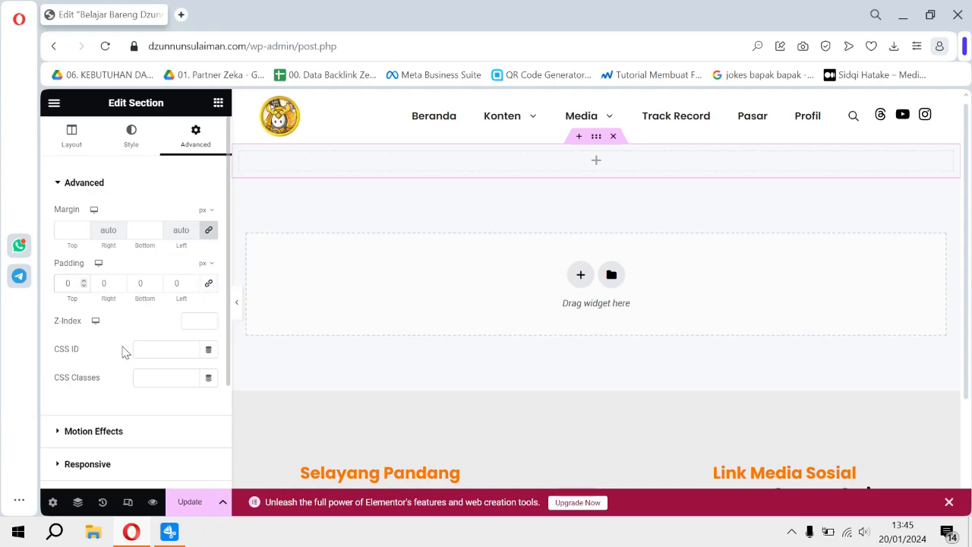
type("30")
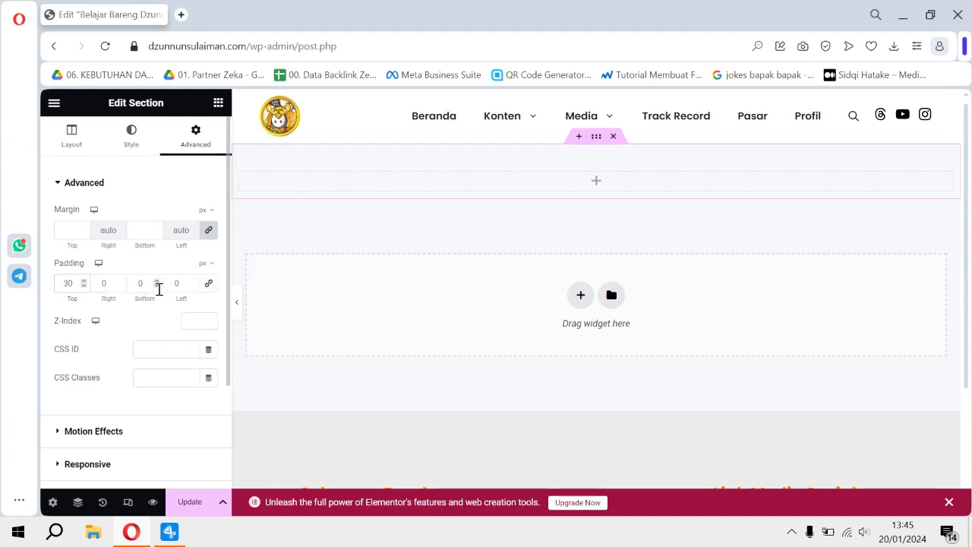
left_click(210, 288)
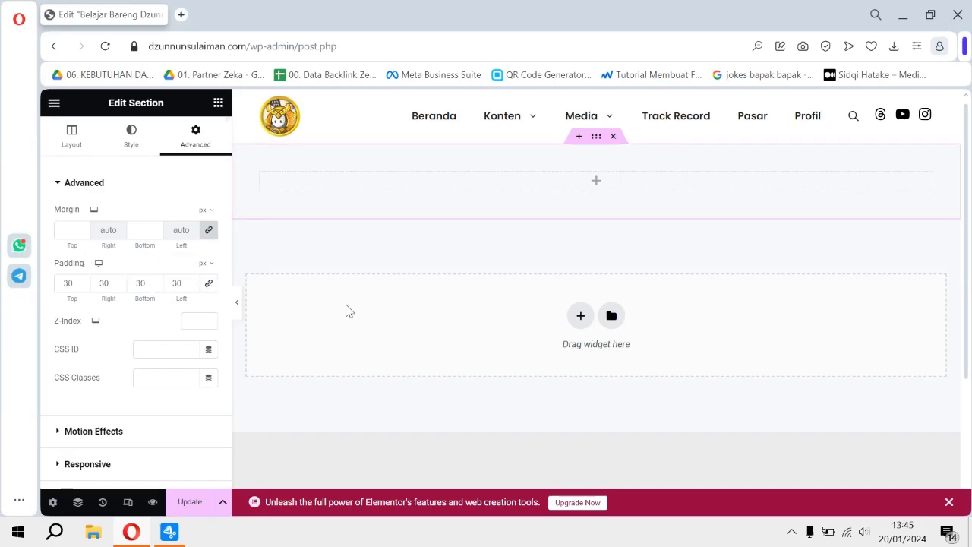
Set the section's left, bottom and right padding to 0 px
left_click_drag(178, 282, 165, 282)
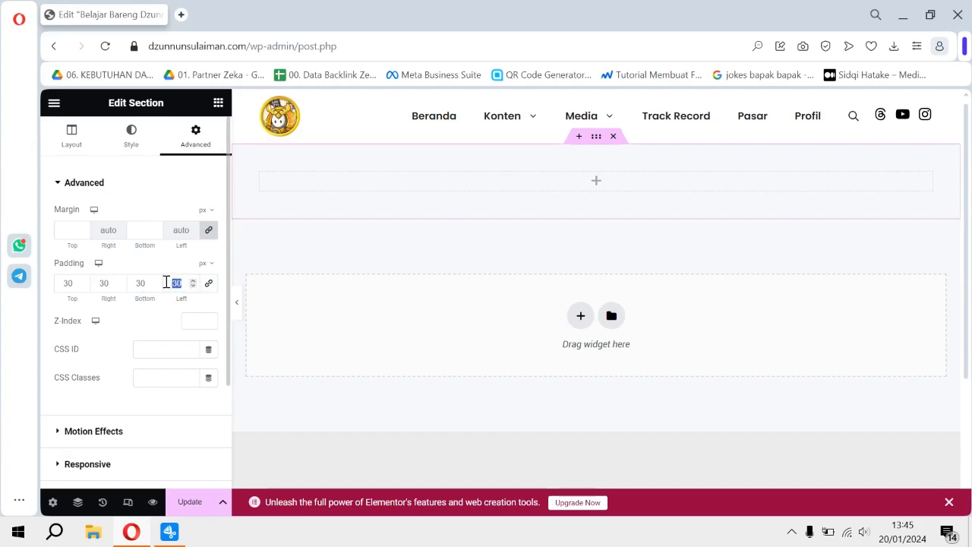
type("0")
double_click(143, 283)
type("0")
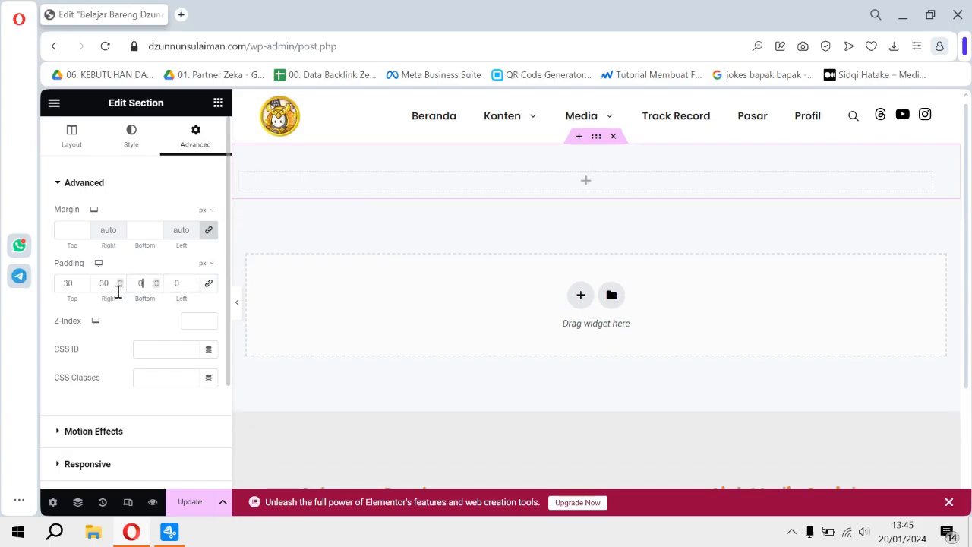
double_click(107, 283)
type("0")
Set the section's top and bottom padding to 100 px each
double_click(69, 283)
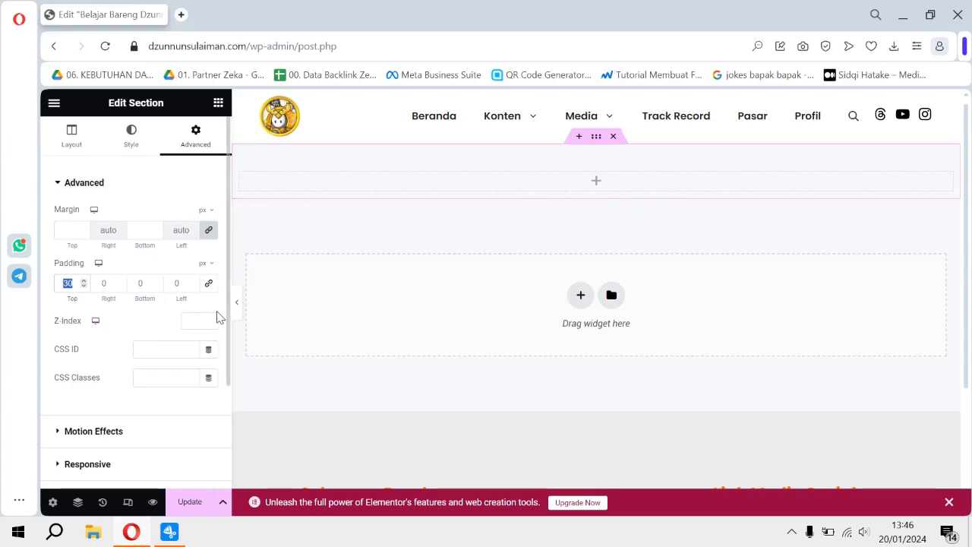
type("10")
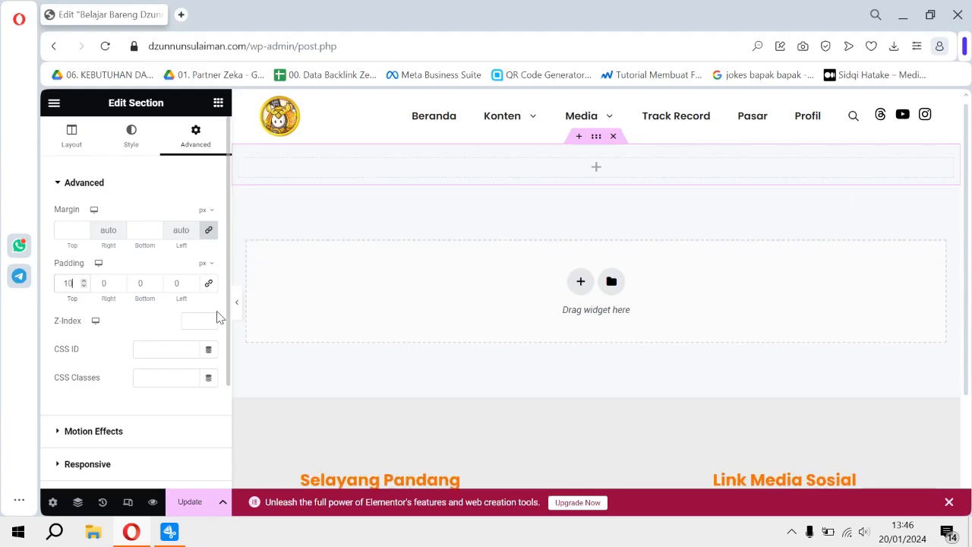
type("0")
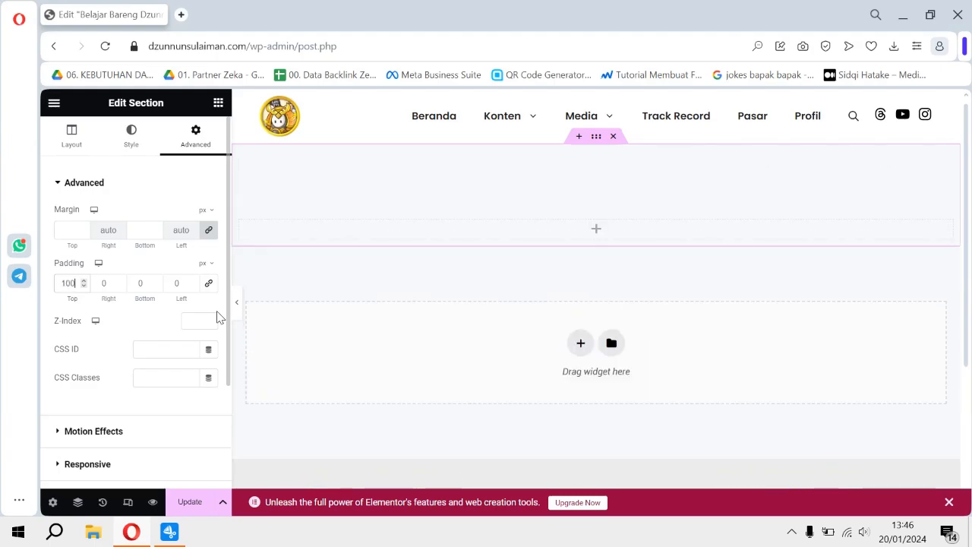
left_click(136, 283)
type("100")
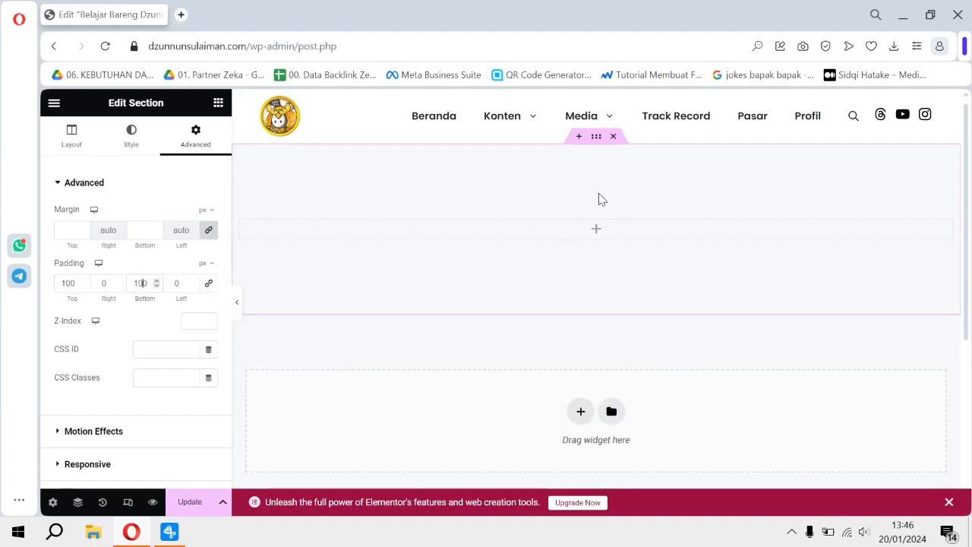
Give the section a classic dark red background color, about #722A2A, and preview the page without the editing panel
left_click(138, 140)
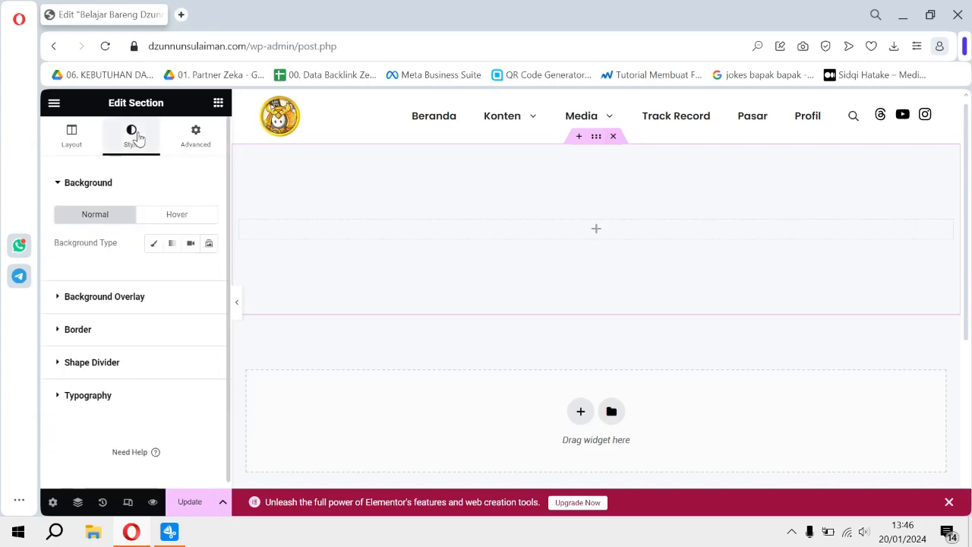
left_click(153, 245)
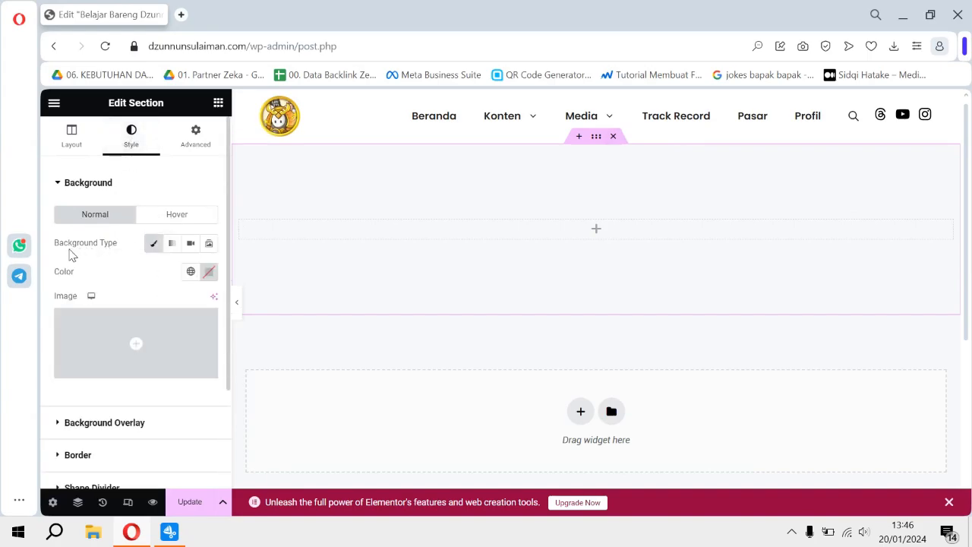
left_click(210, 272)
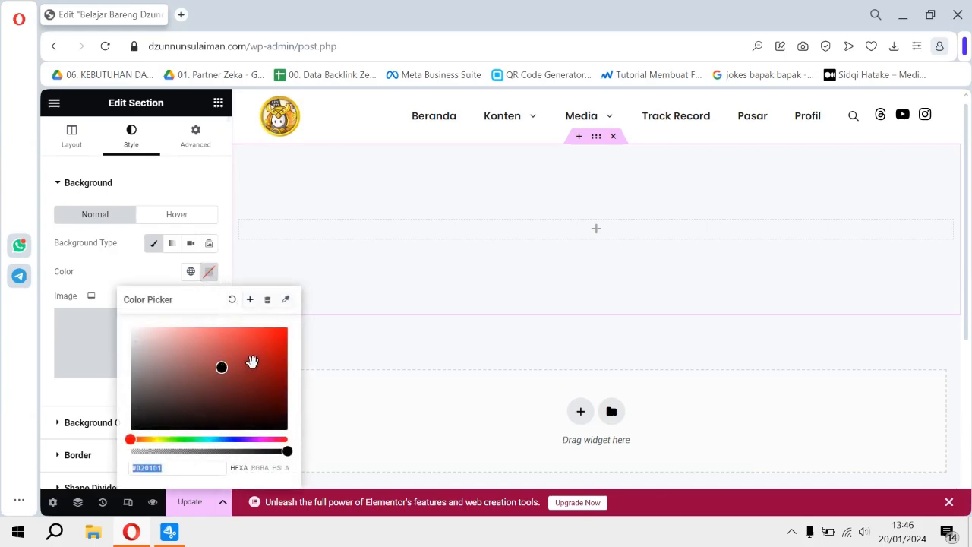
mouse_move(251, 360)
left_mouse_down()
mouse_move(267, 342)
mouse_move(174, 380)
mouse_move(234, 369)
left_mouse_up()
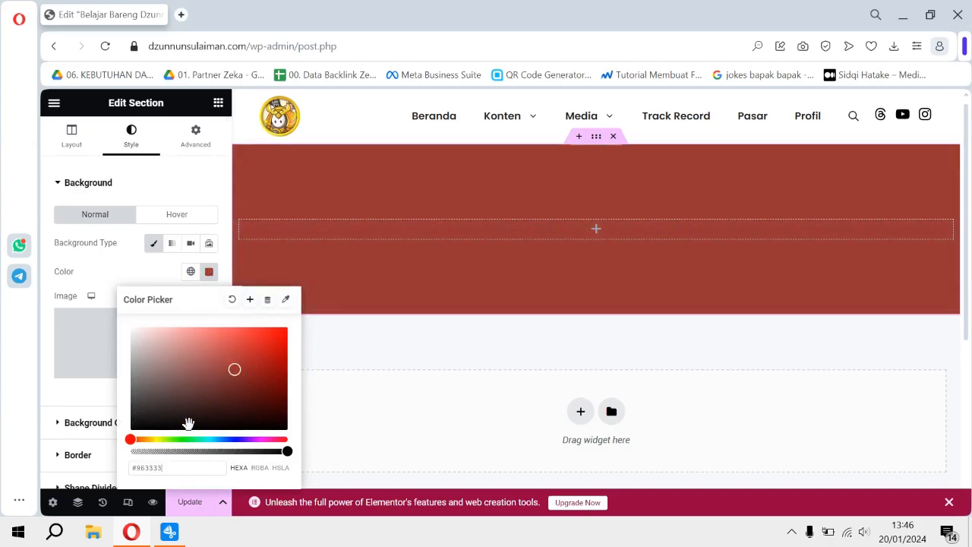
mouse_move(130, 440)
left_mouse_down()
mouse_move(285, 441)
mouse_move(127, 440)
mouse_move(211, 439)
mouse_move(125, 456)
left_mouse_up()
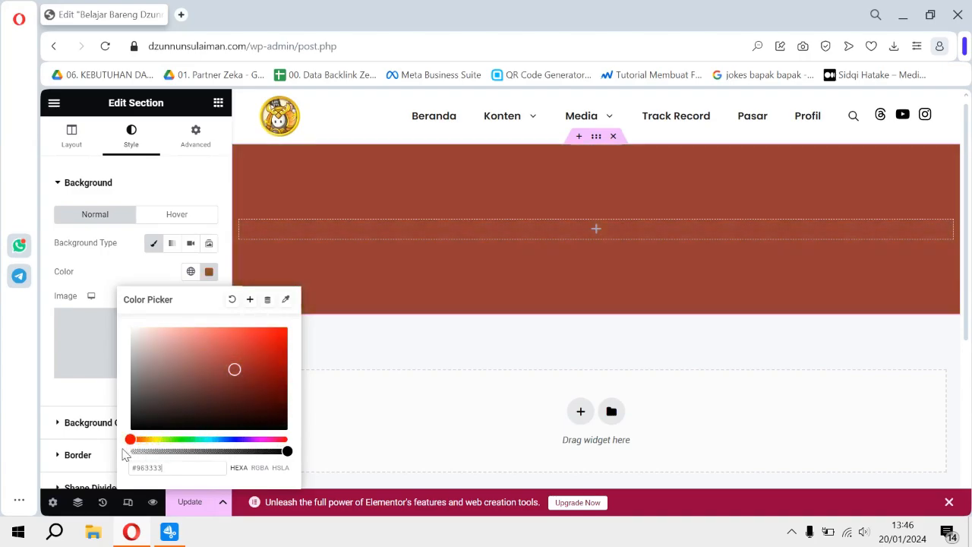
left_click_drag(236, 369, 229, 383)
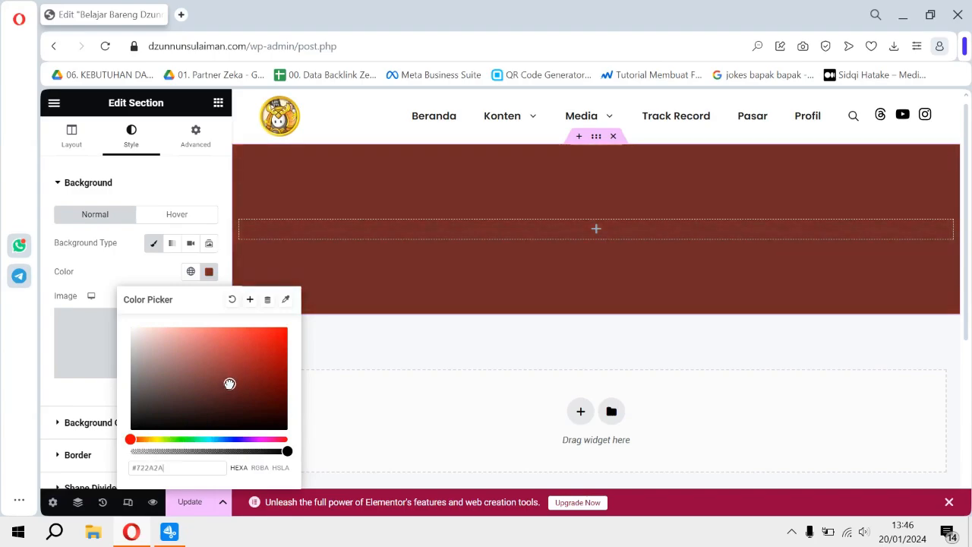
left_click(148, 272)
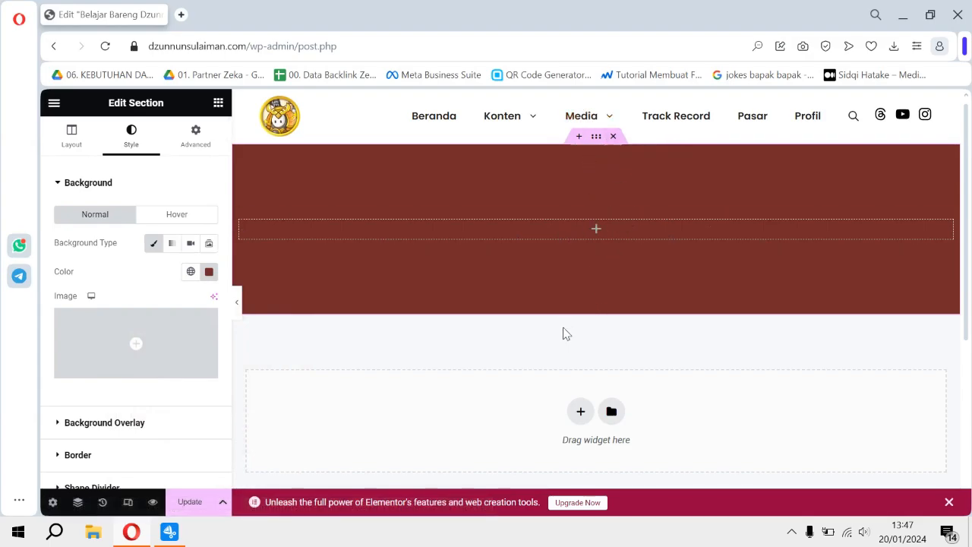
left_click(236, 304)
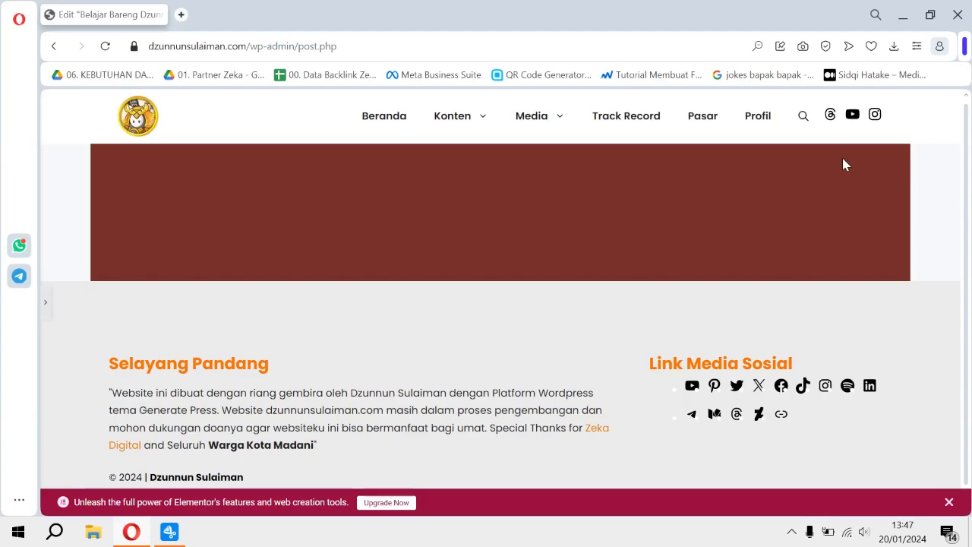
left_click(46, 306)
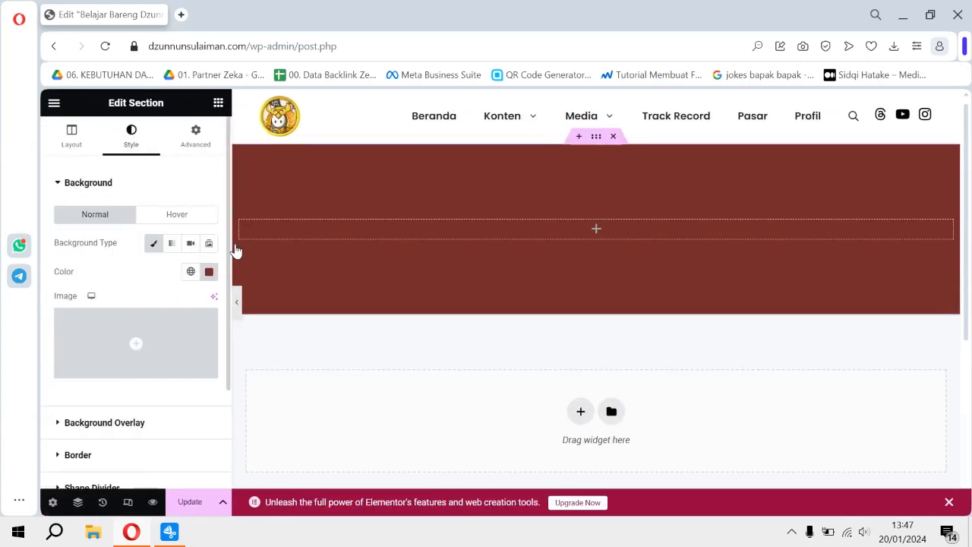
Try the Full Width content width on the section, preview the page, and return the setting to Boxed
left_click(67, 141)
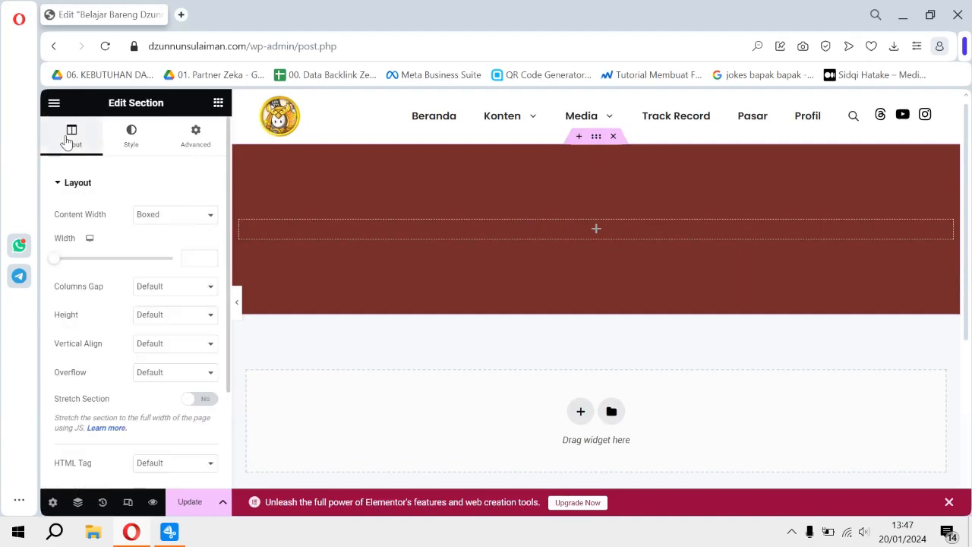
left_click(188, 218)
left_click(177, 243)
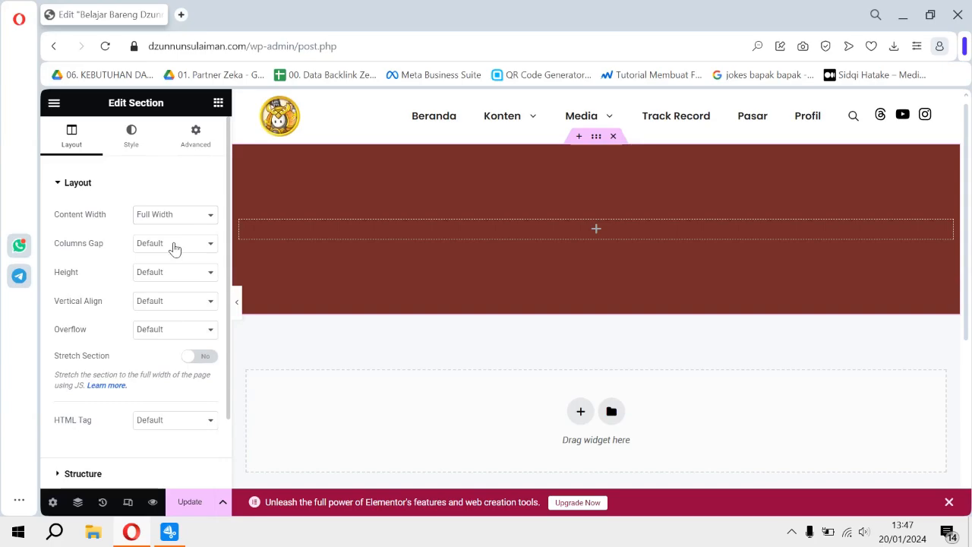
left_click(237, 305)
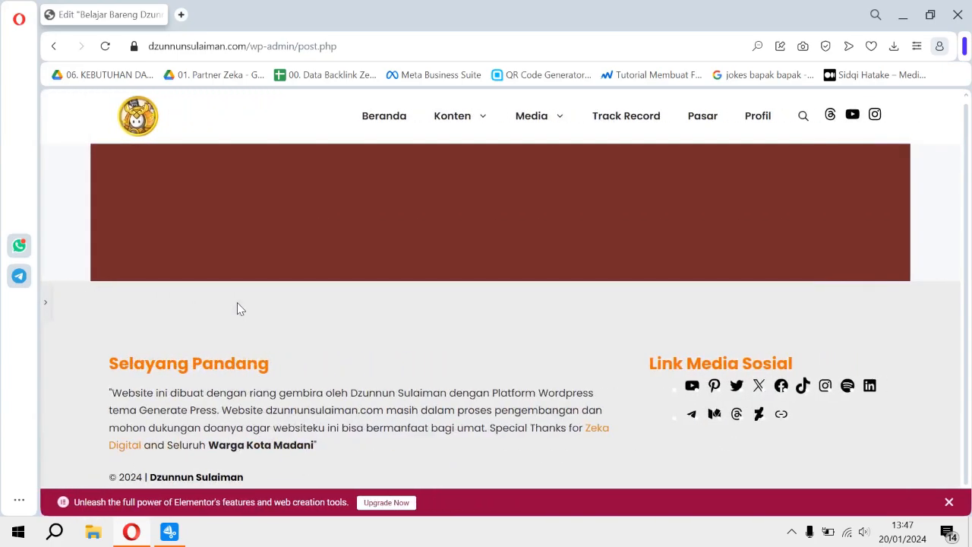
left_click(45, 306)
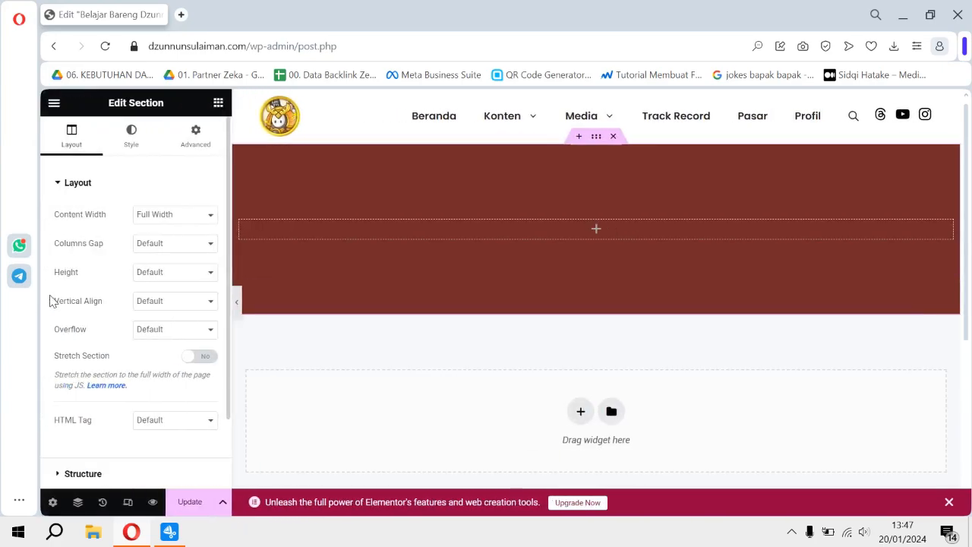
left_click(189, 220)
left_click(189, 230)
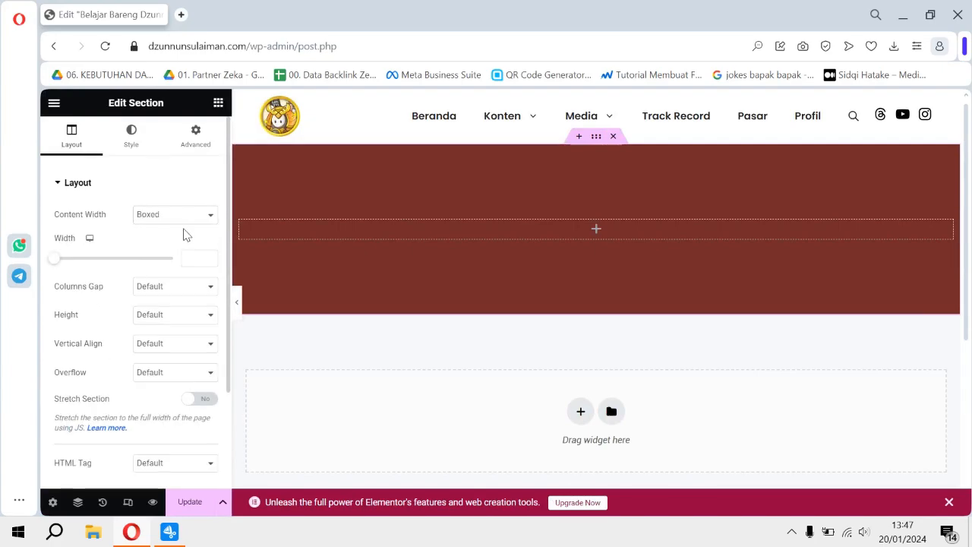
scroll(120, 225, "down", 3)
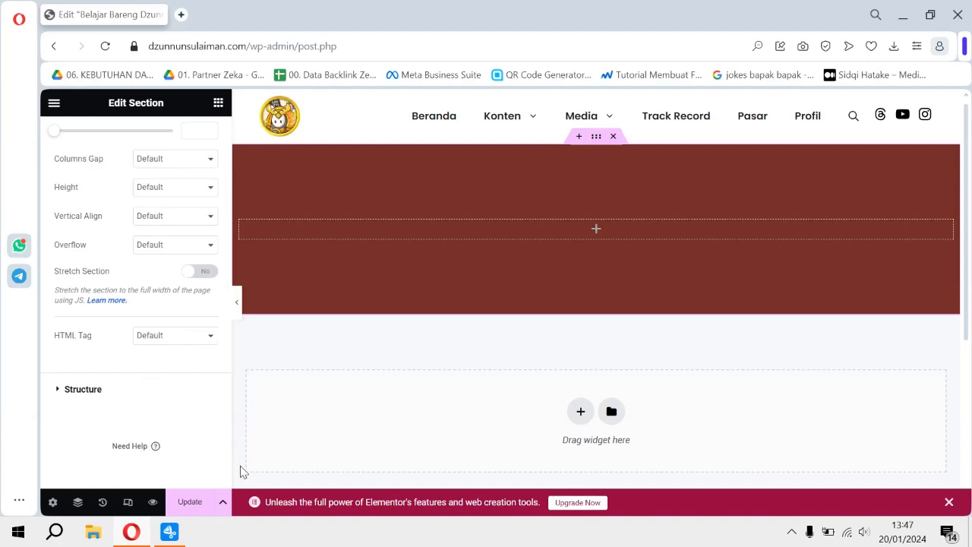
left_click(222, 502)
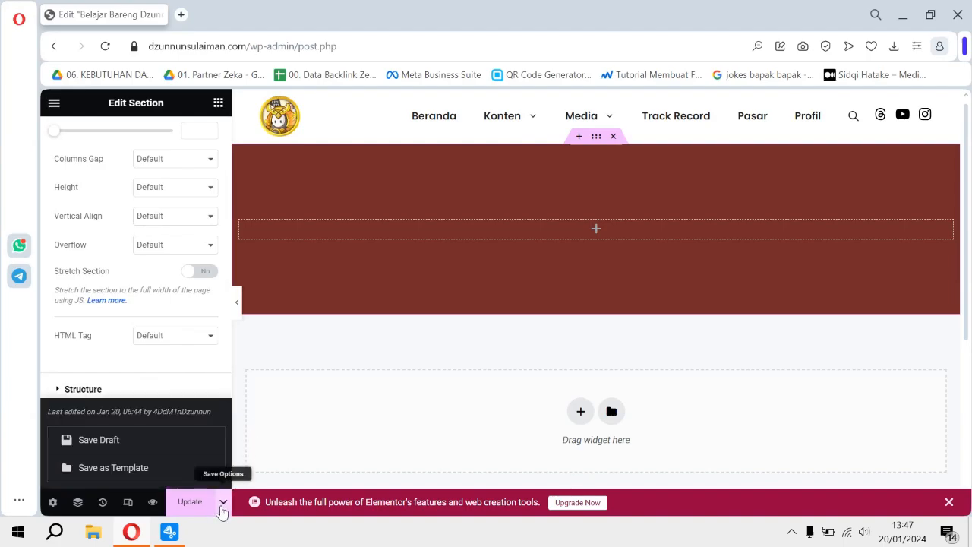
left_click(222, 504)
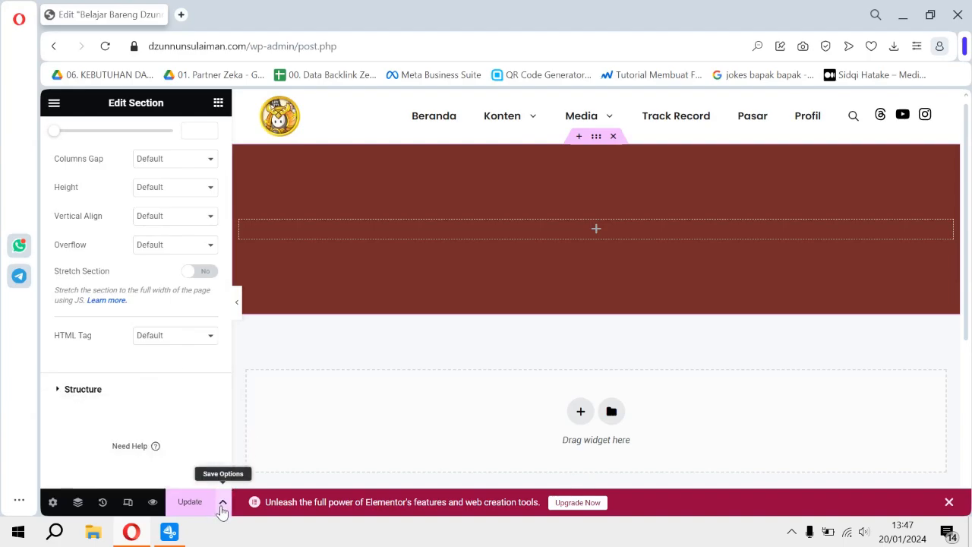
Set the page layout to Elementor Canvas in the page settings and preview the page without the editing panel
left_click(51, 504)
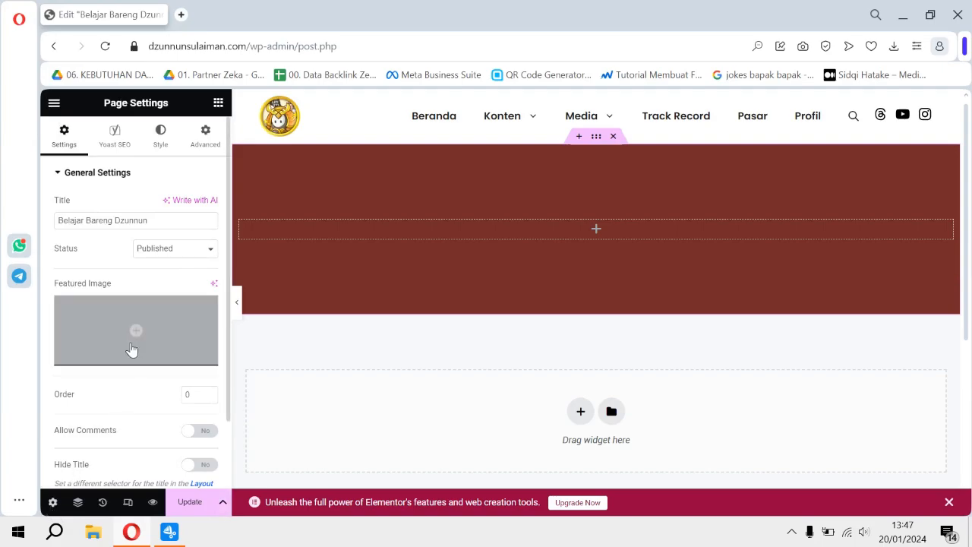
scroll(111, 277, "down", 1)
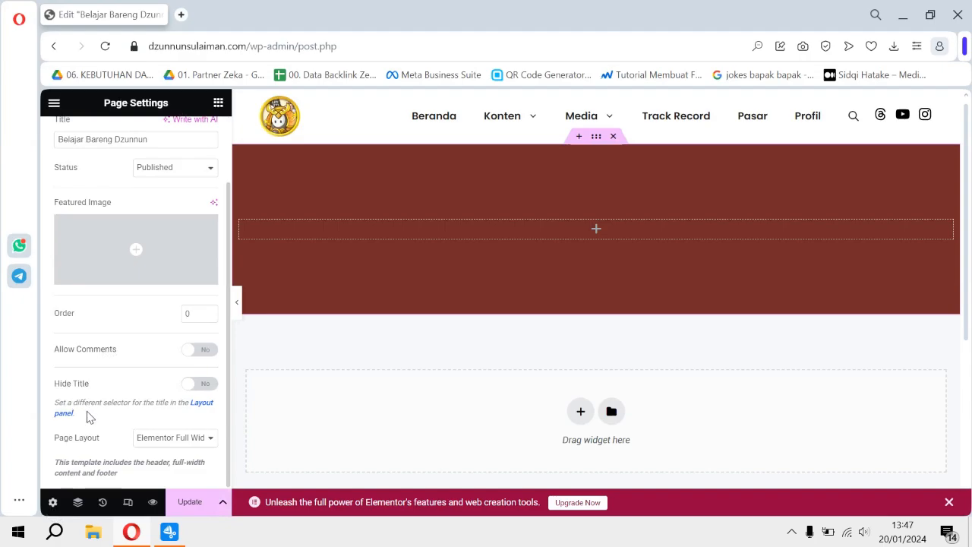
left_click(204, 443)
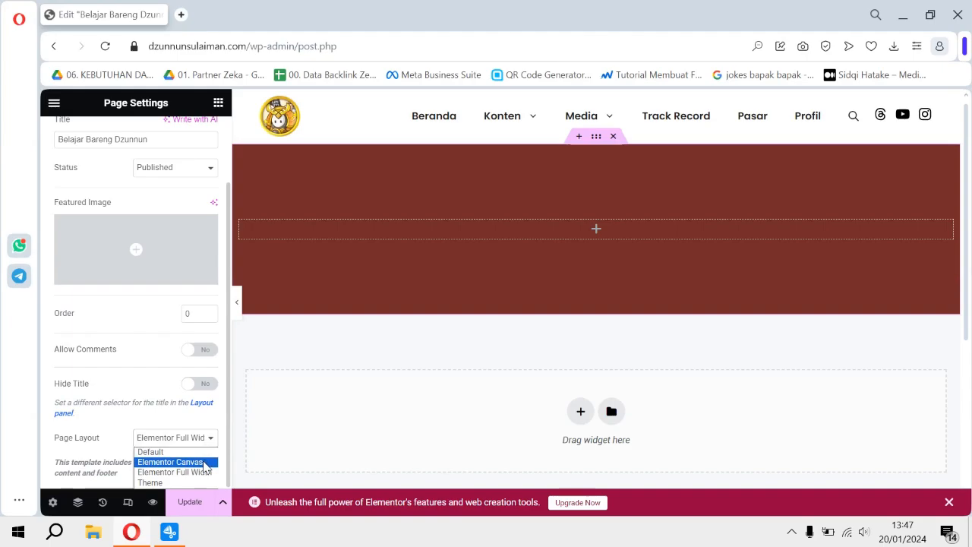
left_click(203, 462)
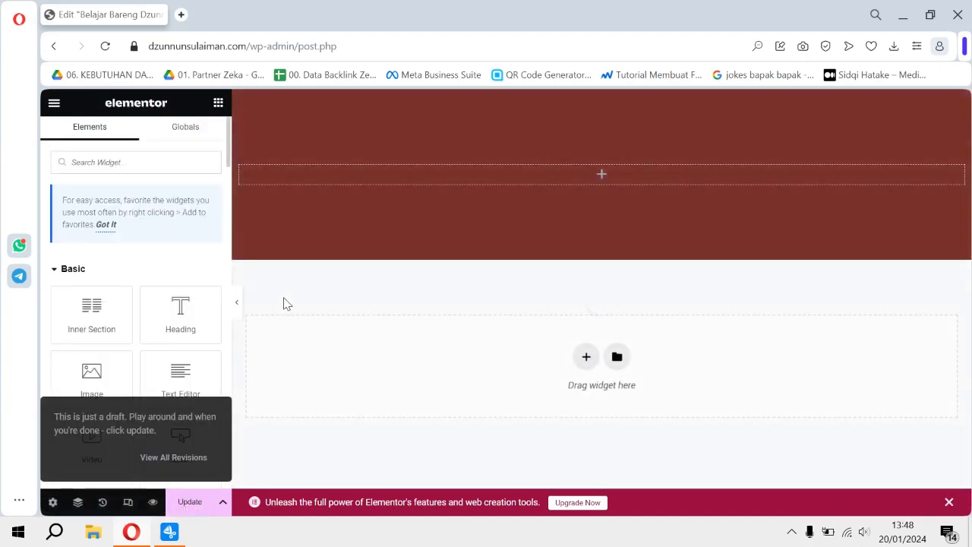
left_click(237, 302)
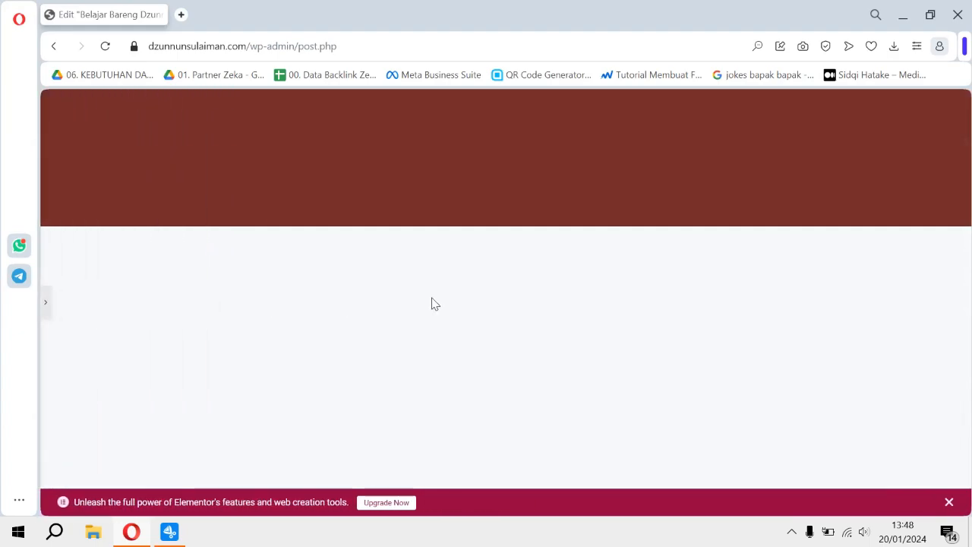
left_click(44, 314)
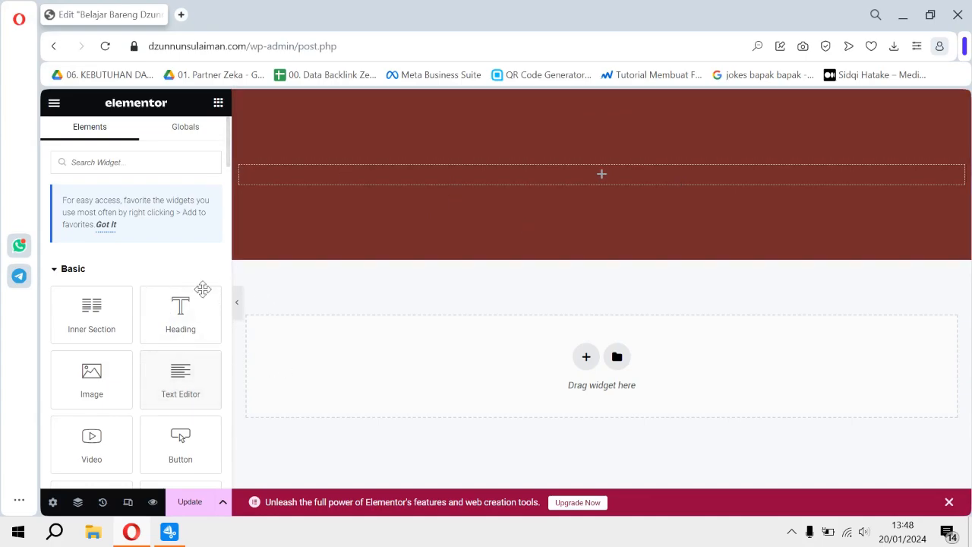
Add a Heading widget to the empty column of the dark red section
scroll(190, 319, "down", 2)
scroll(190, 319, "up", 2)
left_click_drag(191, 321, 506, 175)
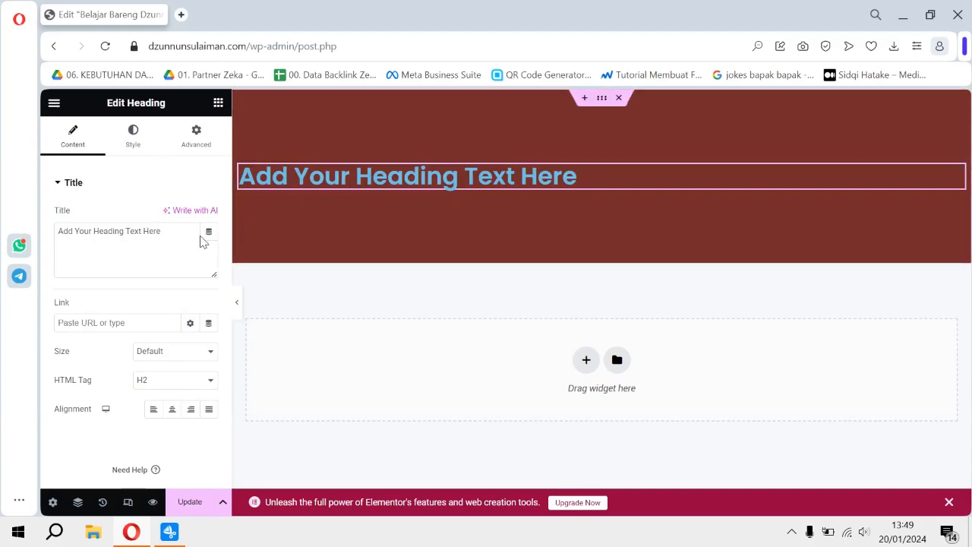
Replace the heading's placeholder title with "ELEMENTUTORIAL"
left_click(167, 258)
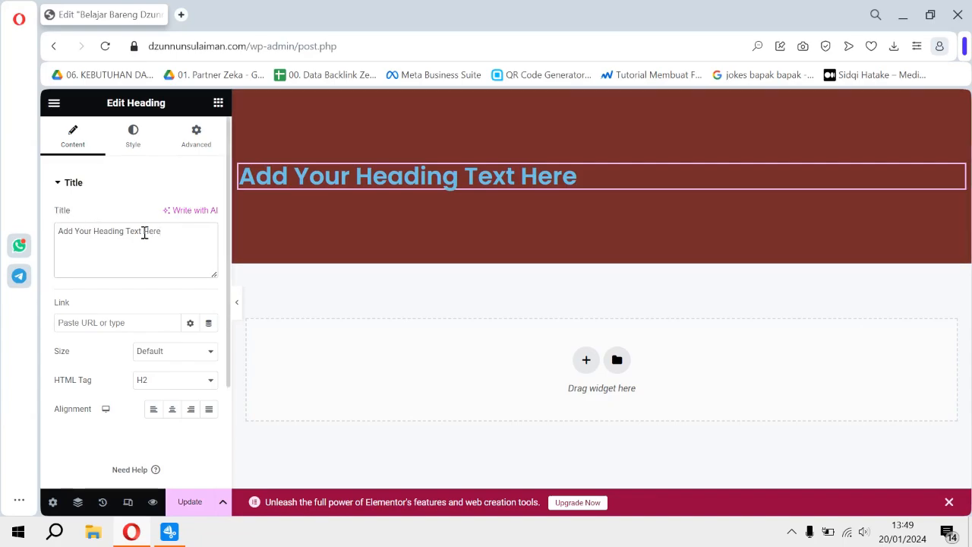
left_click_drag(187, 232, 52, 236)
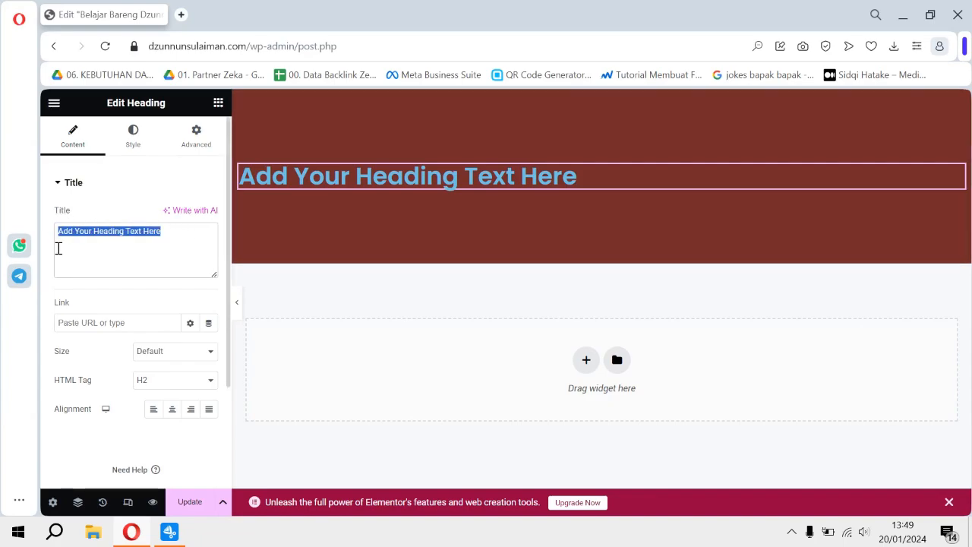
key("BackSpace")
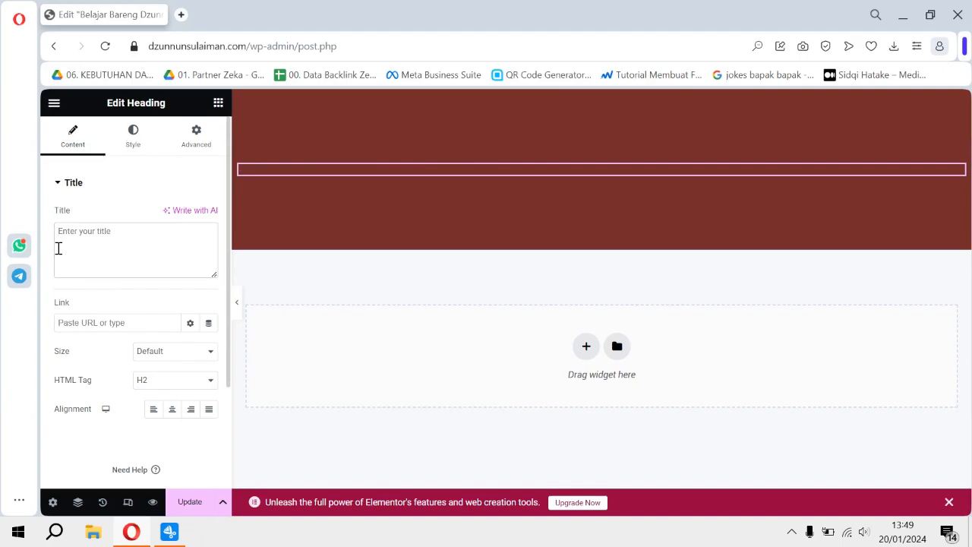
type("Belajar")
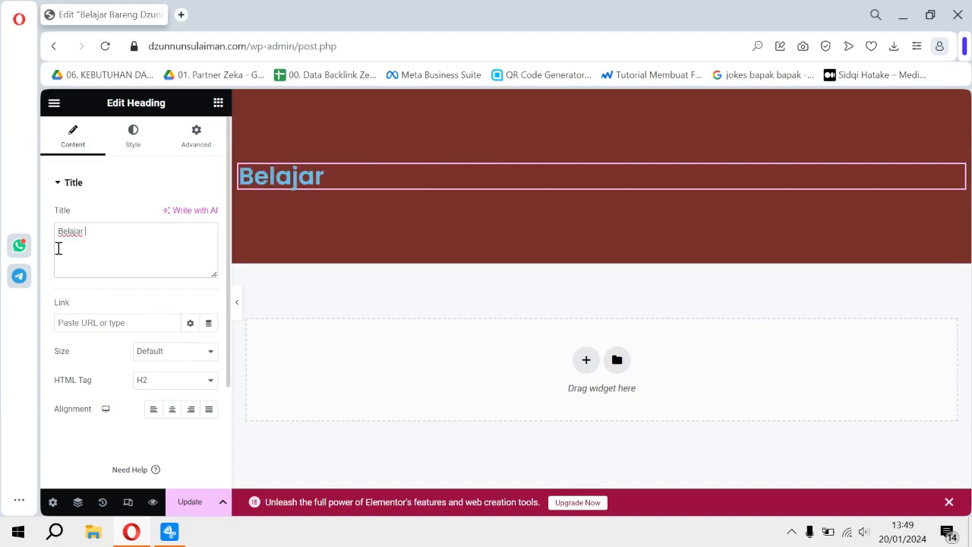
key("ctrl+a")
type("ELE")
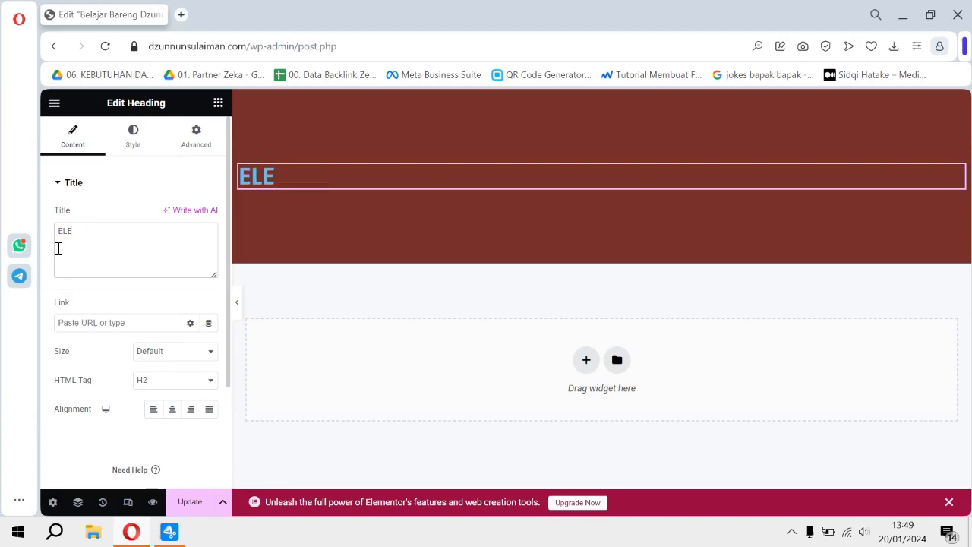
type("MEN")
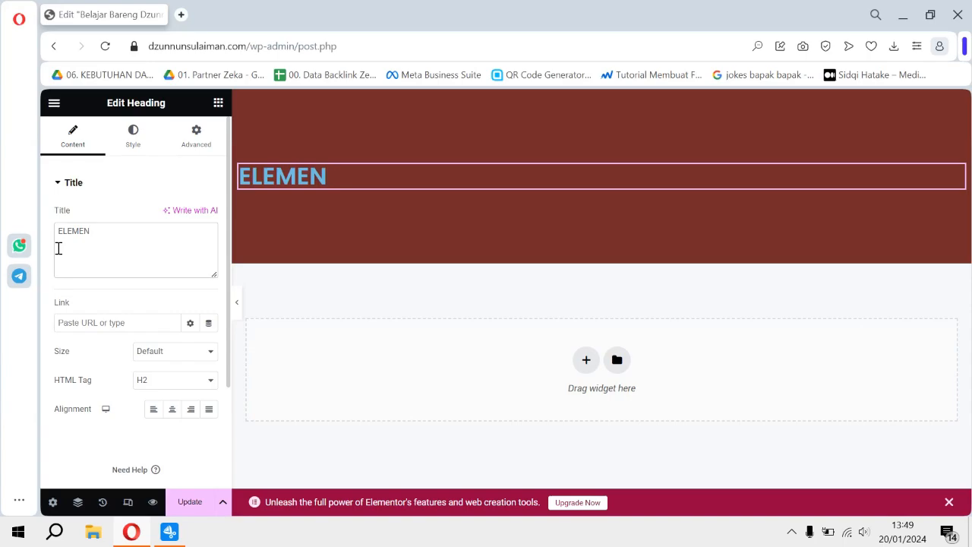
type("TUTOR")
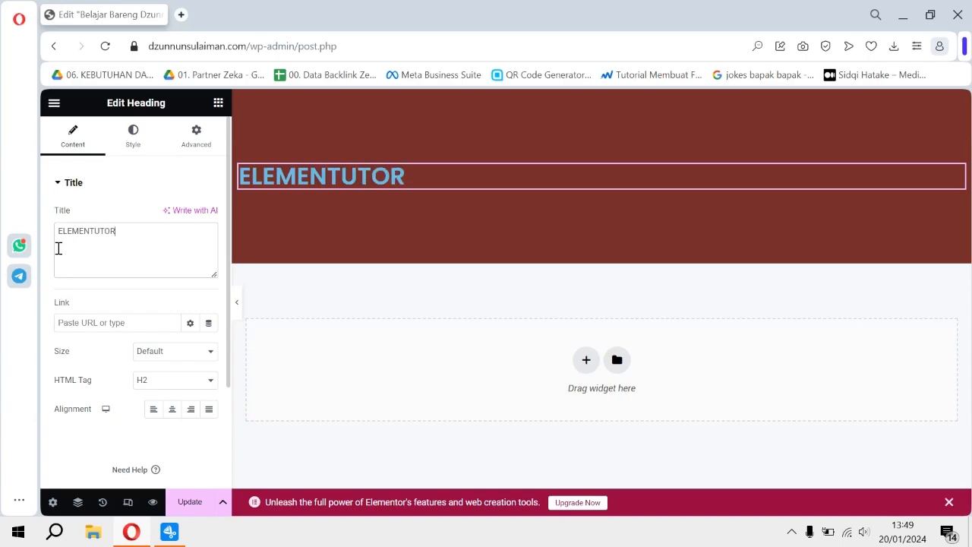
type("IAL")
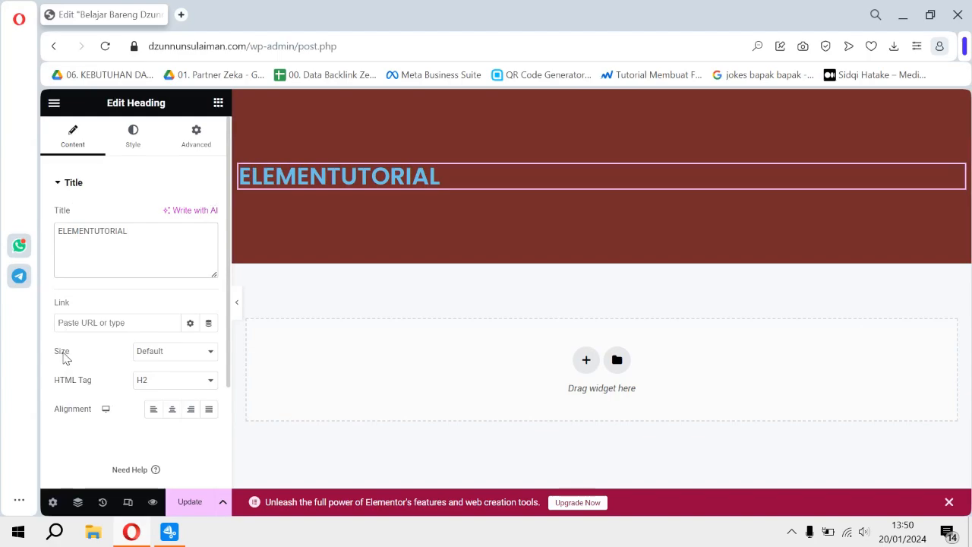
Try the Small, Medium, Large and XL sizes on the heading, and set its size to XXL
left_click(207, 354)
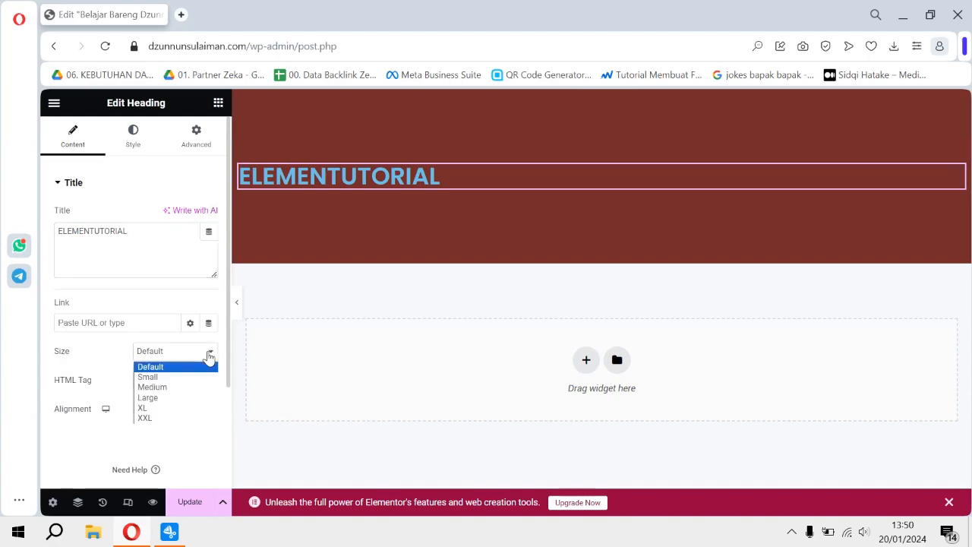
left_click(156, 377)
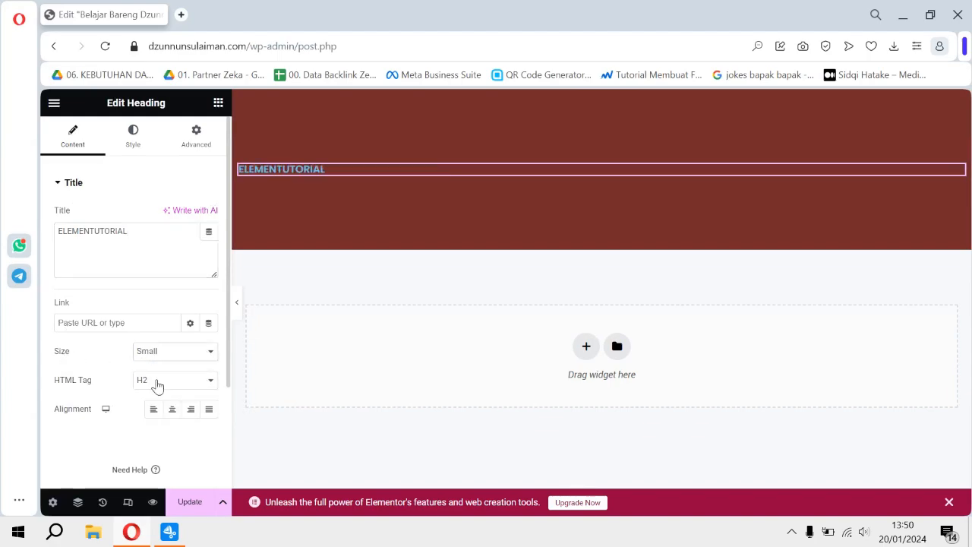
left_click(169, 354)
left_click(164, 387)
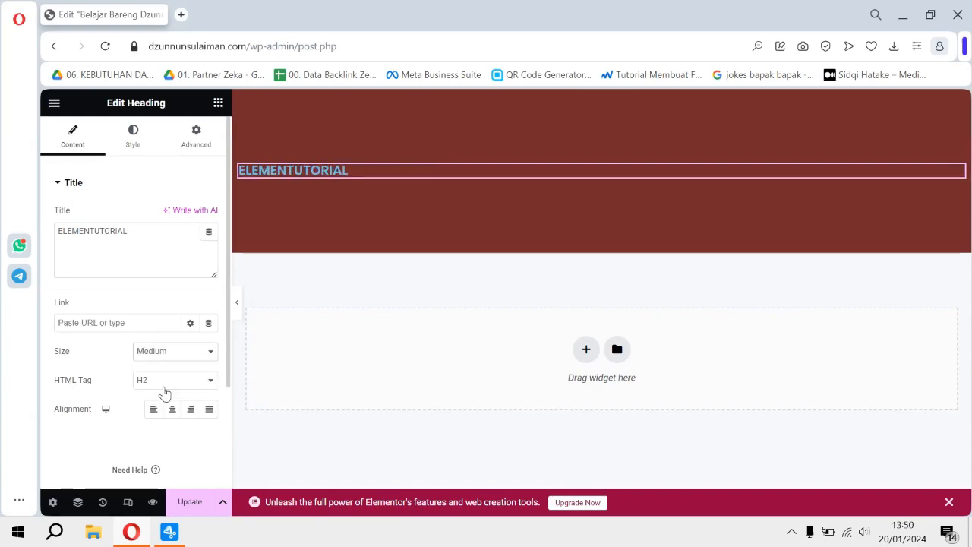
left_click(179, 356)
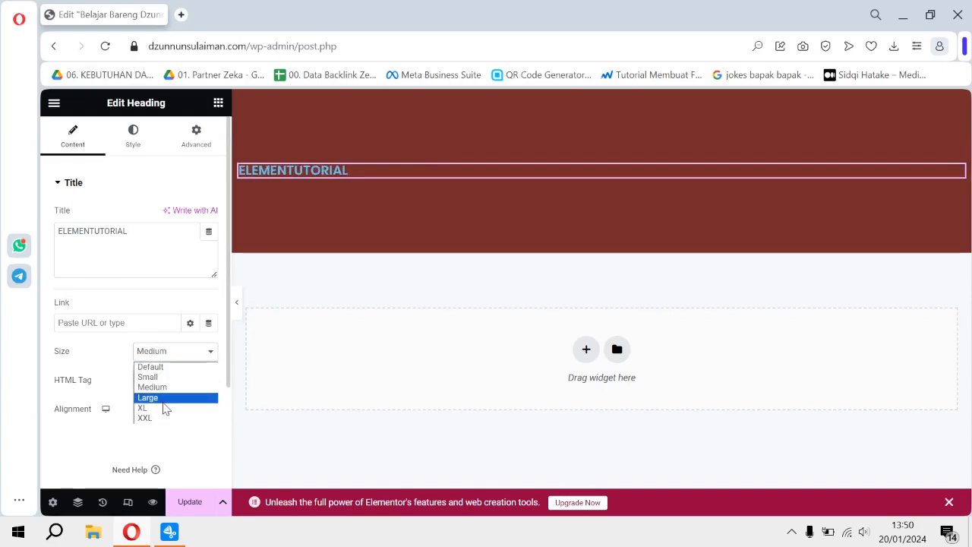
left_click(163, 402)
left_click(177, 355)
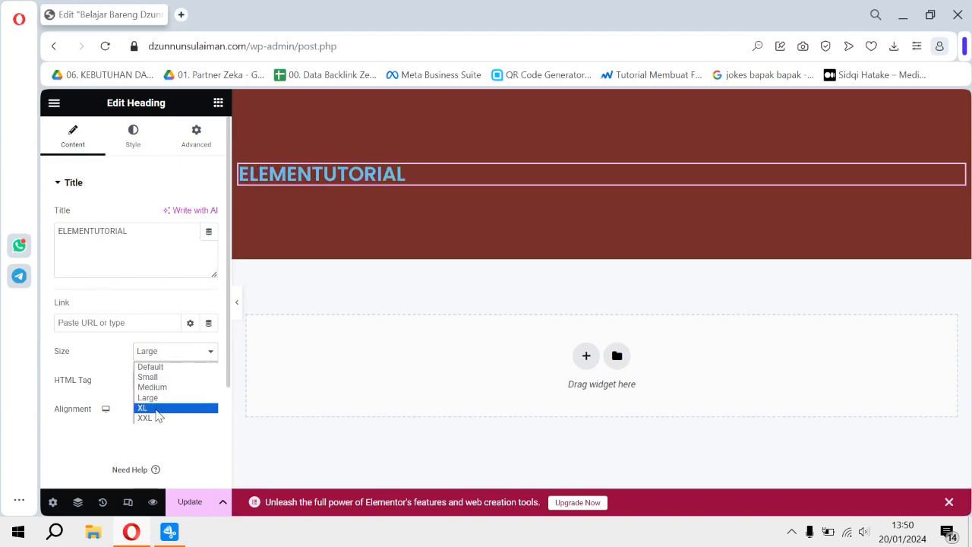
left_click(157, 411)
left_click(170, 355)
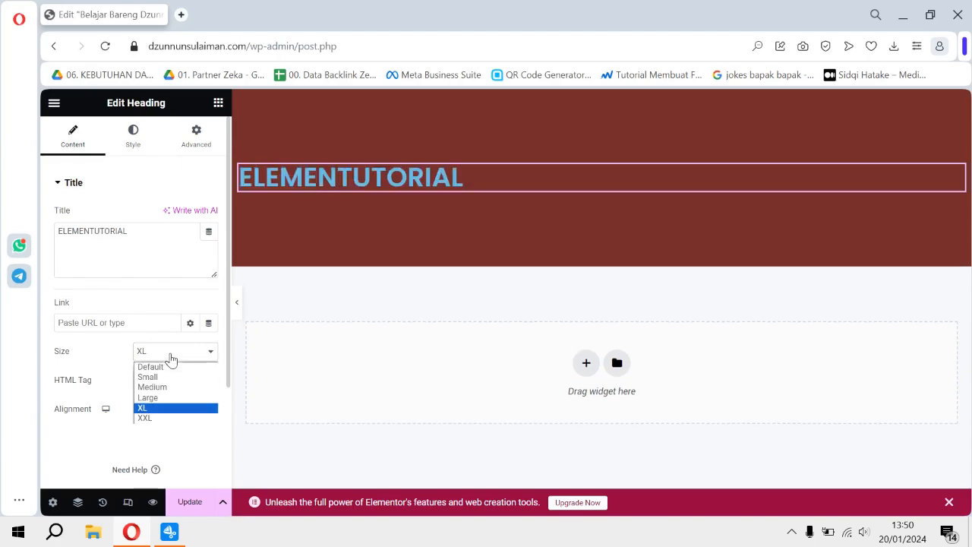
left_click(144, 416)
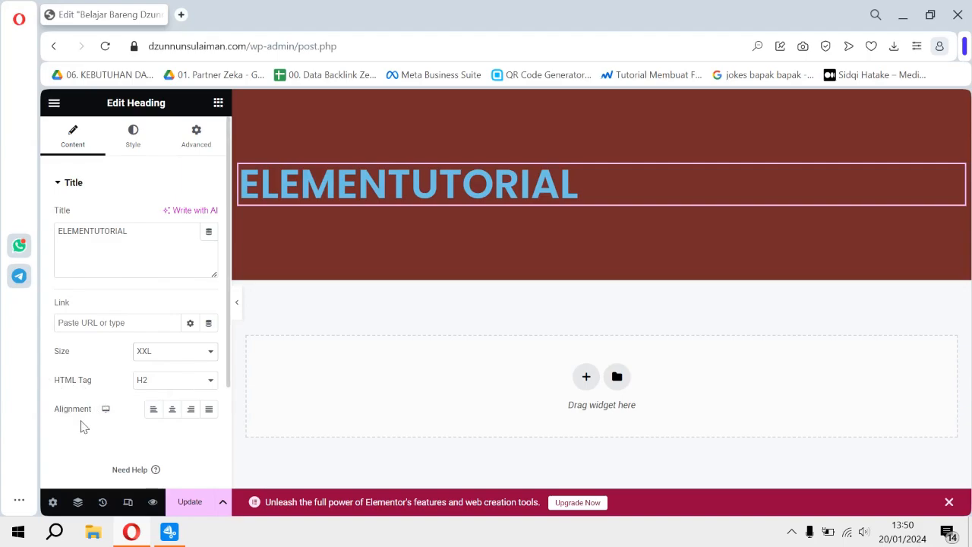
Center-align the heading and update the published page
left_click(173, 411)
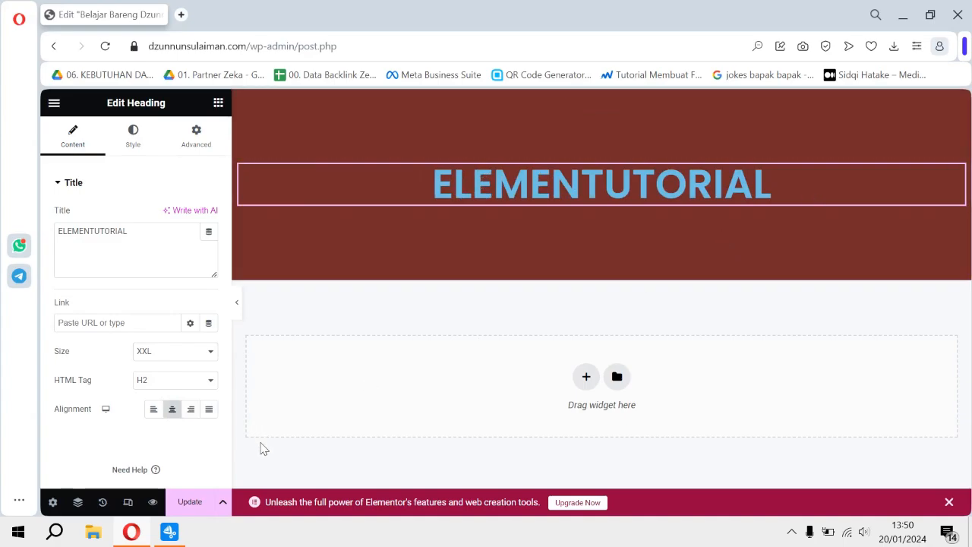
left_click(190, 503)
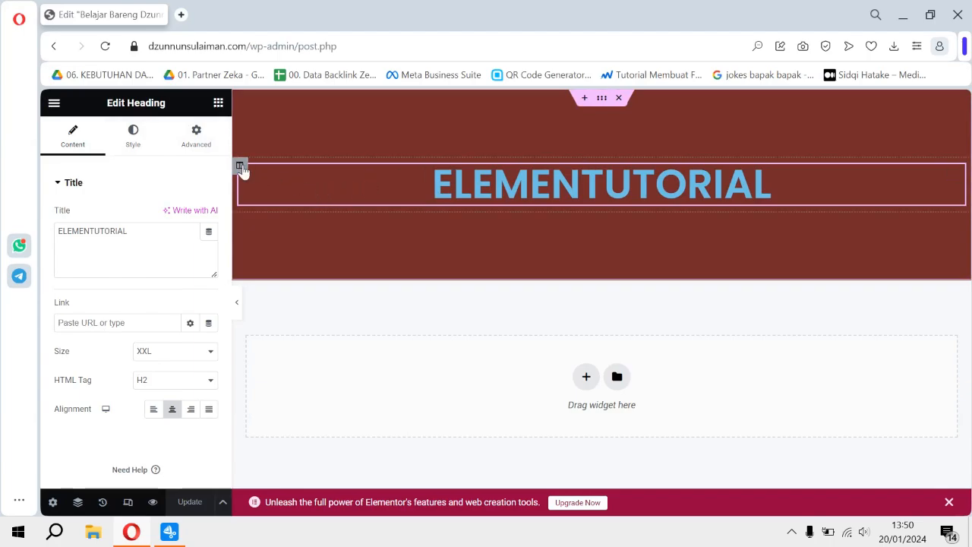
View the settings of the column, the heading and the section in turn, ending on the column
left_click(240, 167)
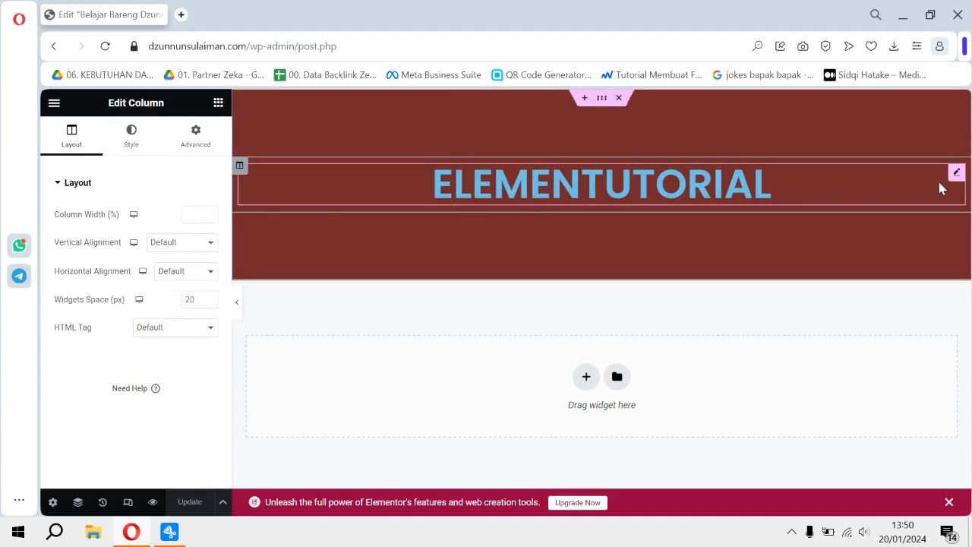
left_click(957, 173)
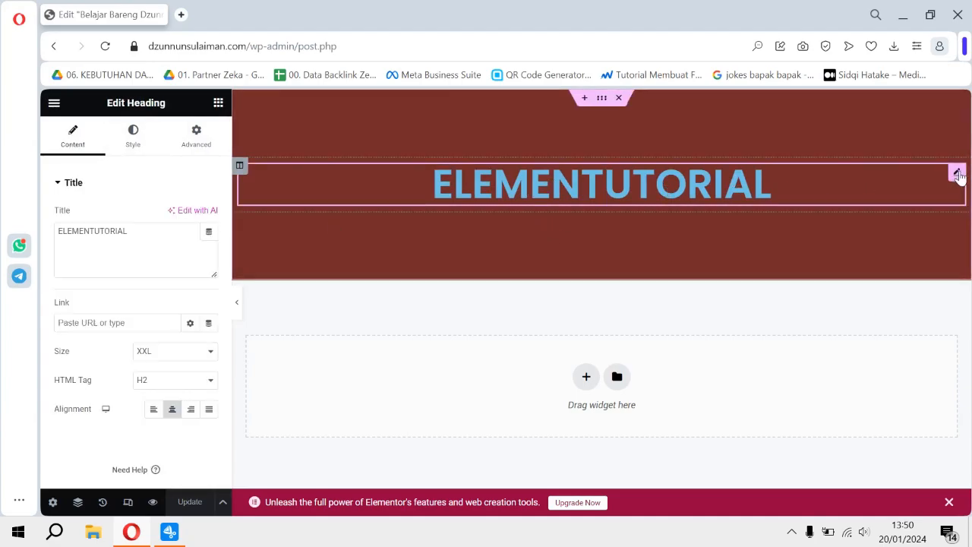
left_click(604, 100)
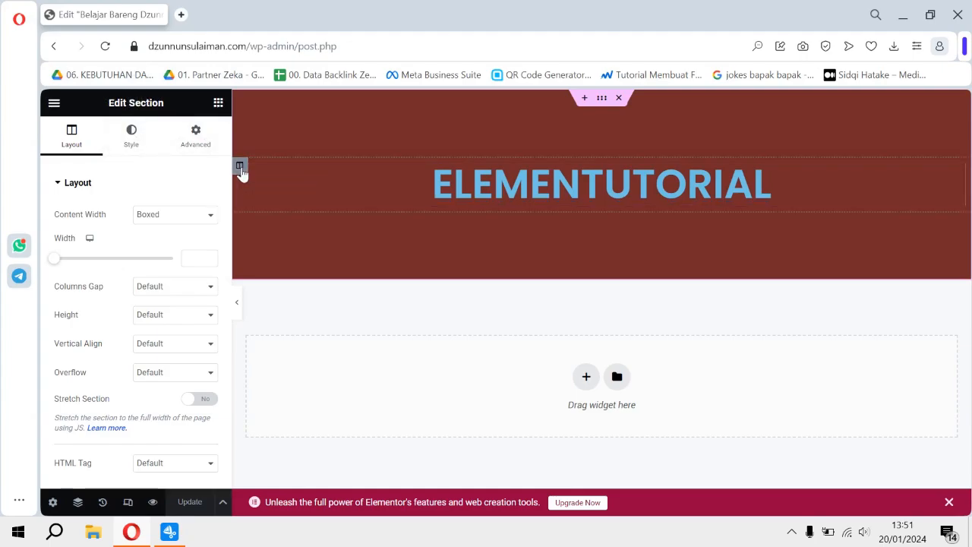
left_click(241, 167)
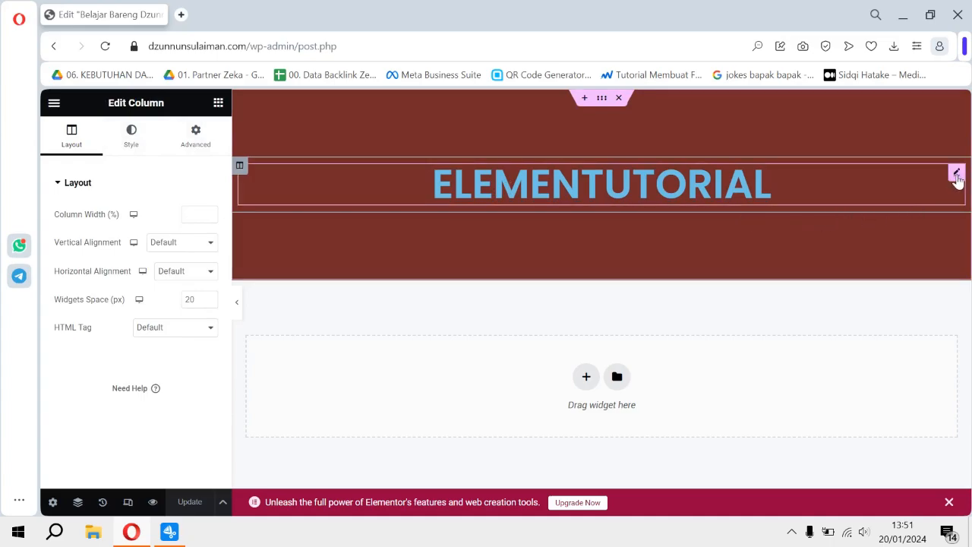
Change the ELEMENTUTORIAL heading's text color to bright yellow (#FFDF00)
left_click(956, 175)
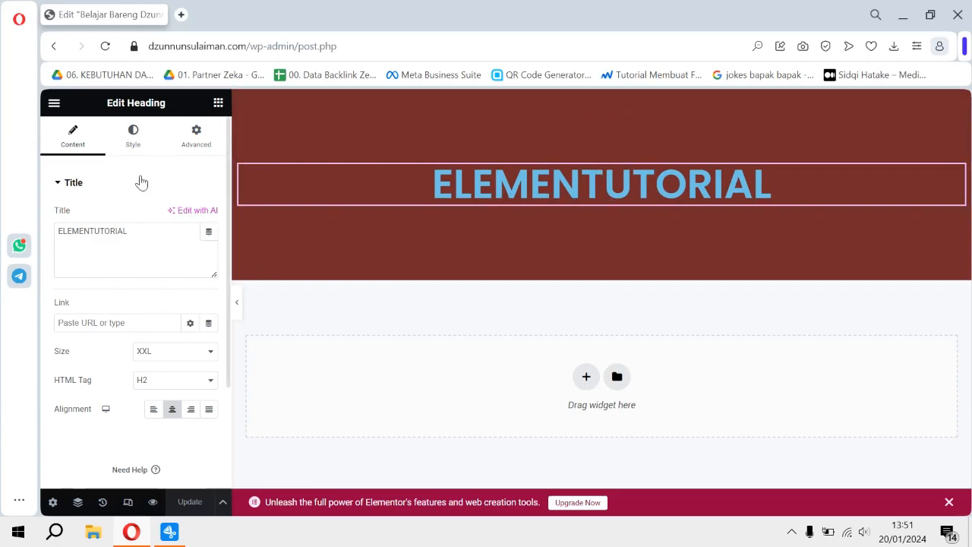
left_click(133, 142)
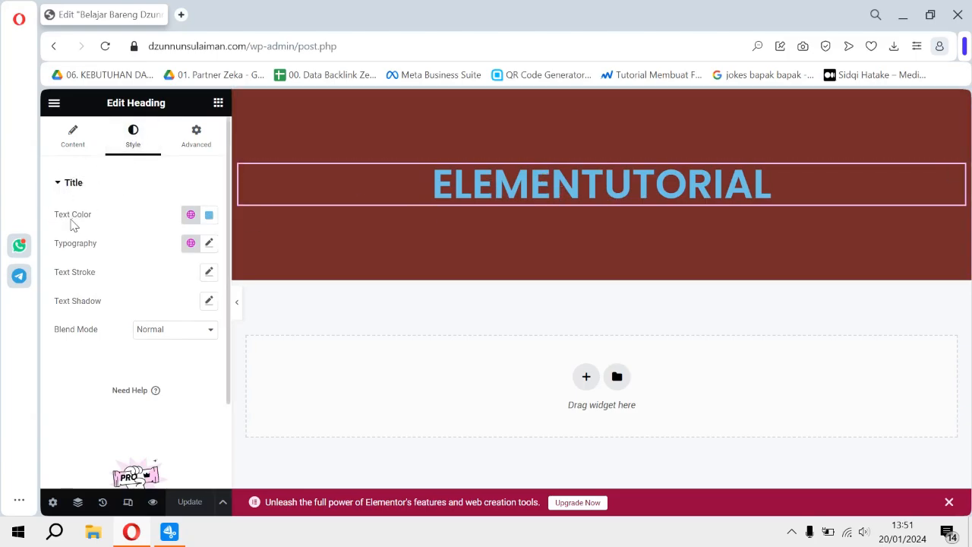
left_click(209, 216)
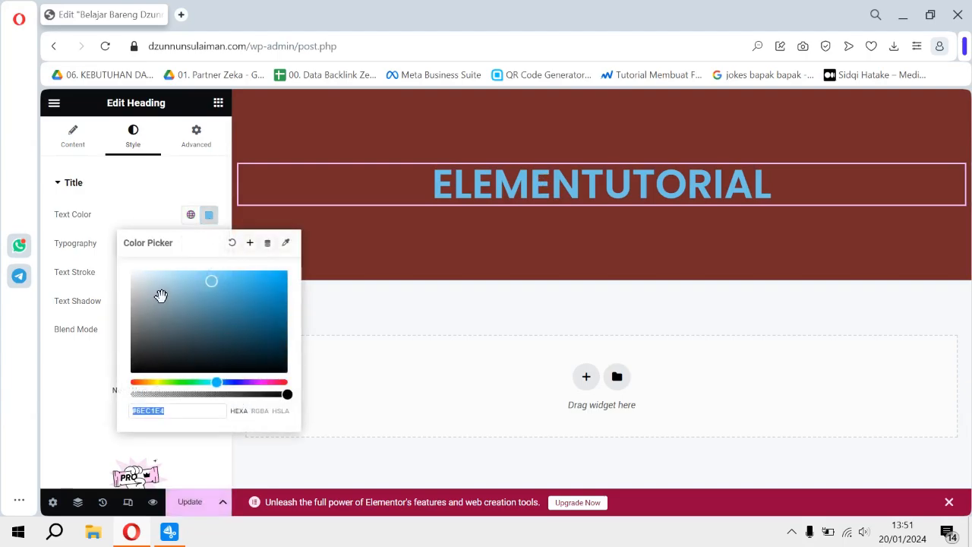
mouse_move(175, 324)
left_mouse_down()
mouse_move(163, 341)
mouse_move(175, 308)
left_mouse_up()
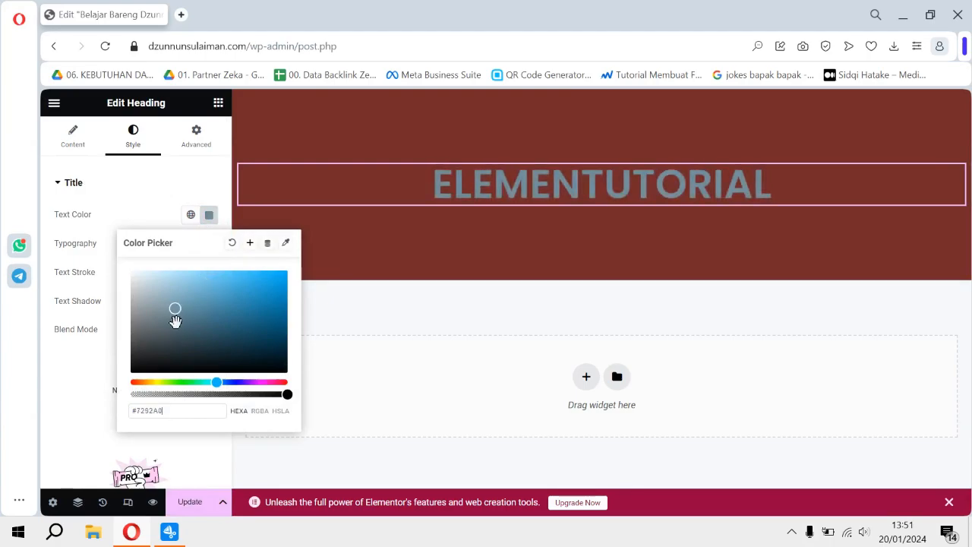
left_click_drag(152, 383, 153, 385)
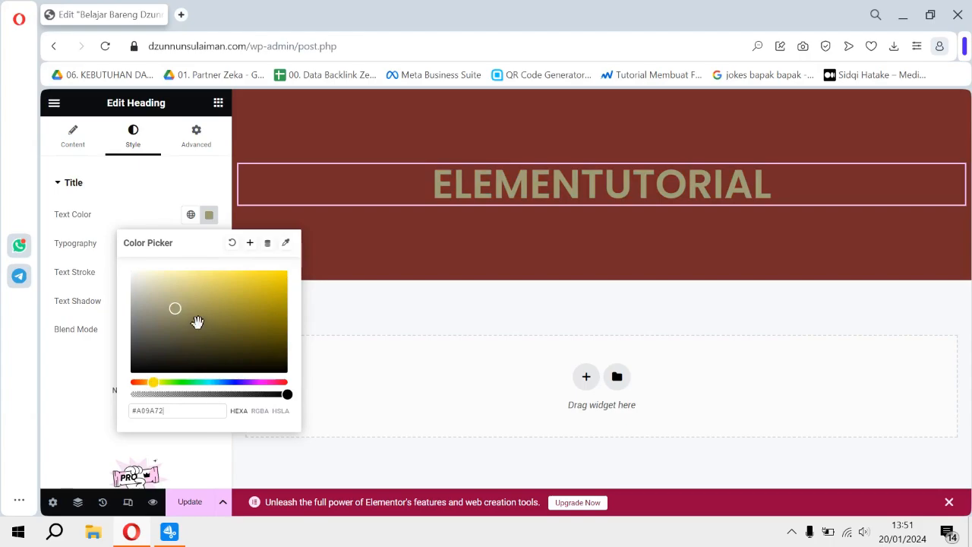
left_click_drag(213, 302, 299, 251)
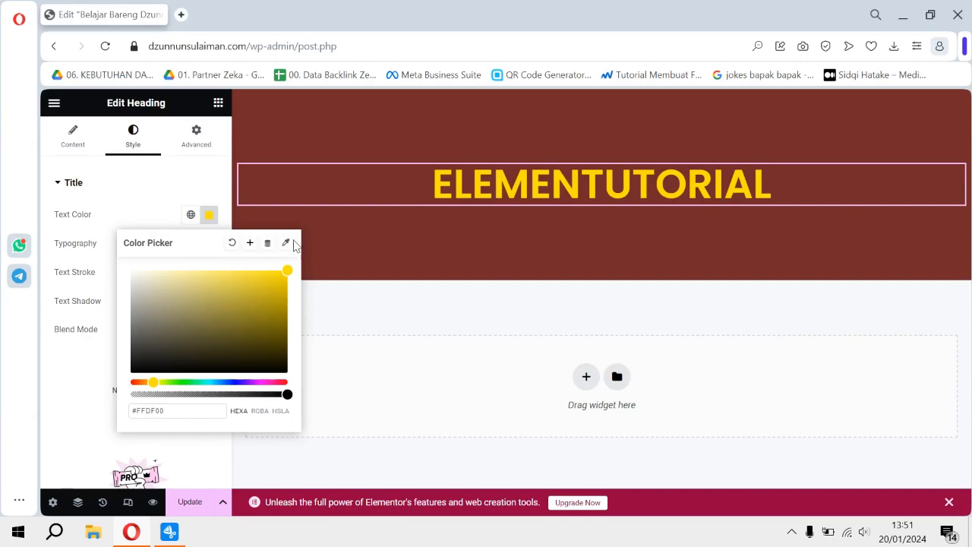
left_click(146, 188)
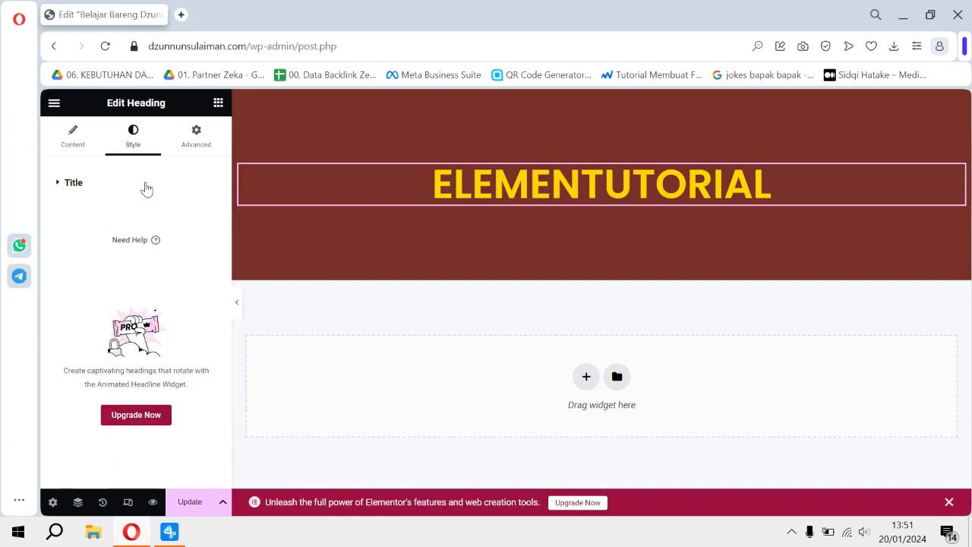
left_click(146, 188)
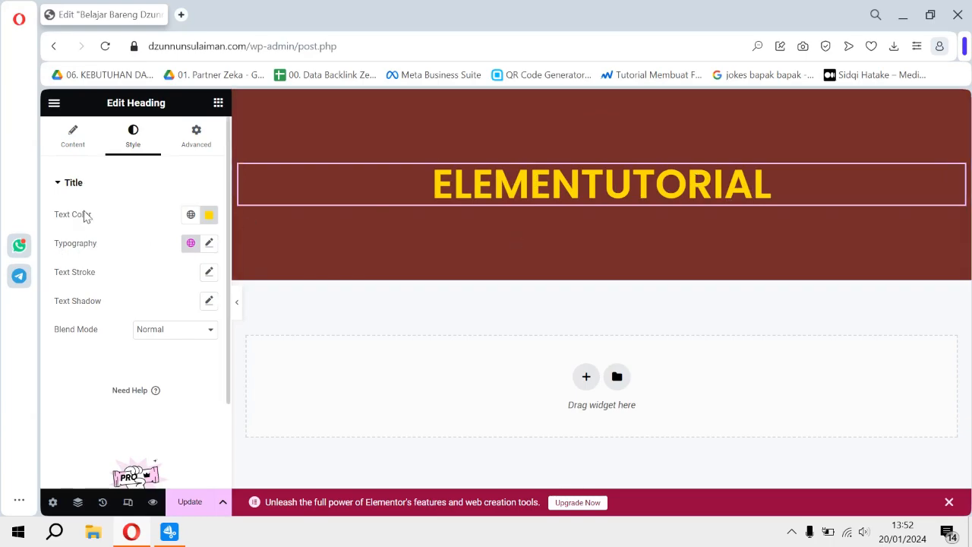
Try the Praise font in the heading's typography settings, and set the font family to Default
left_click(210, 244)
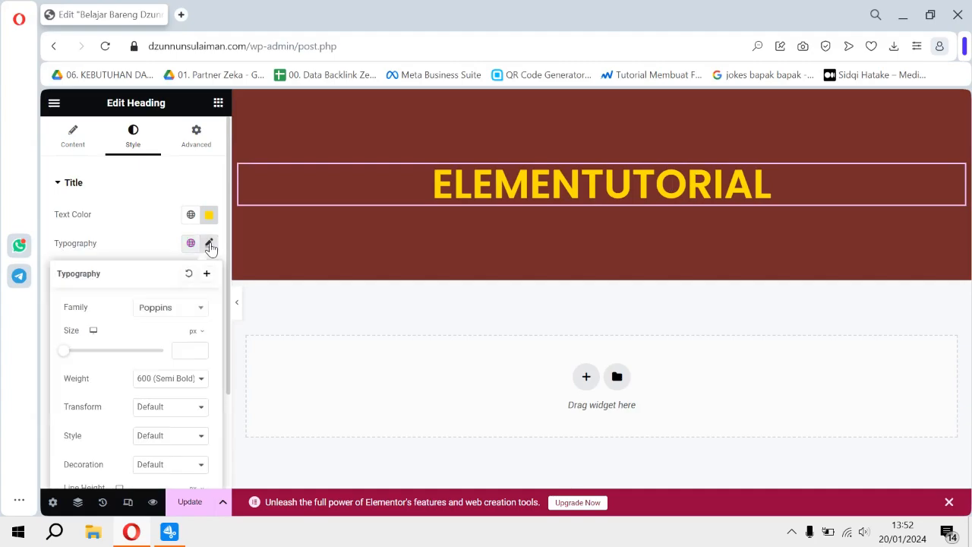
scroll(110, 240, "down", 1)
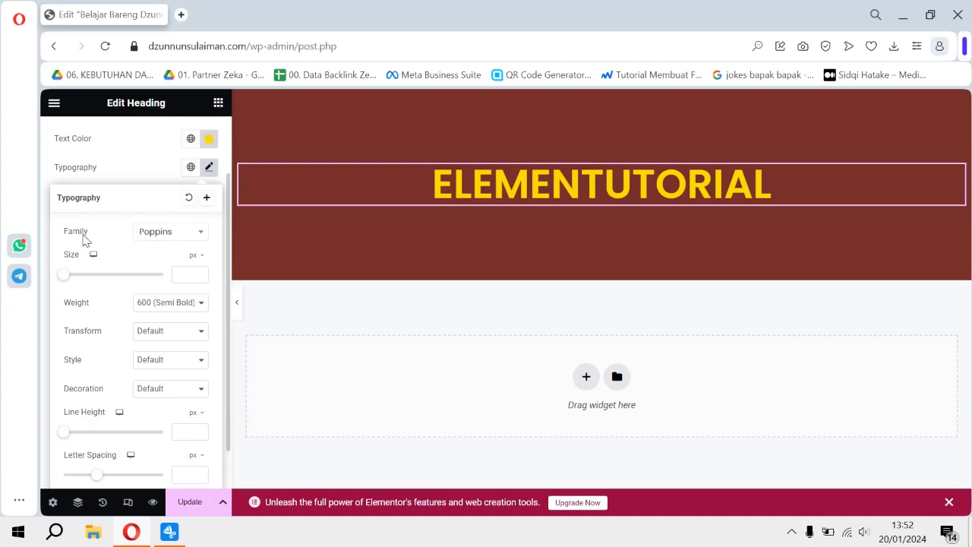
left_click(202, 236)
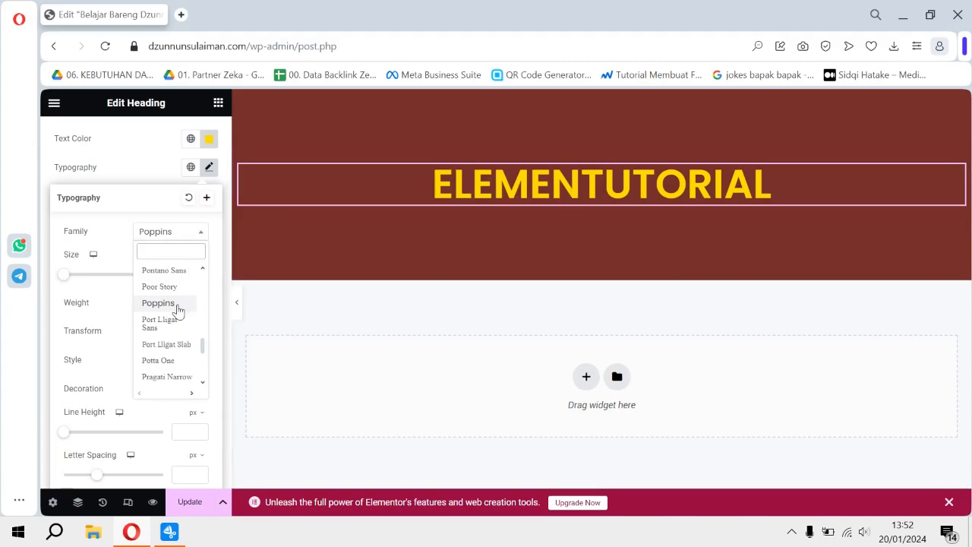
scroll(171, 335, "down", 2)
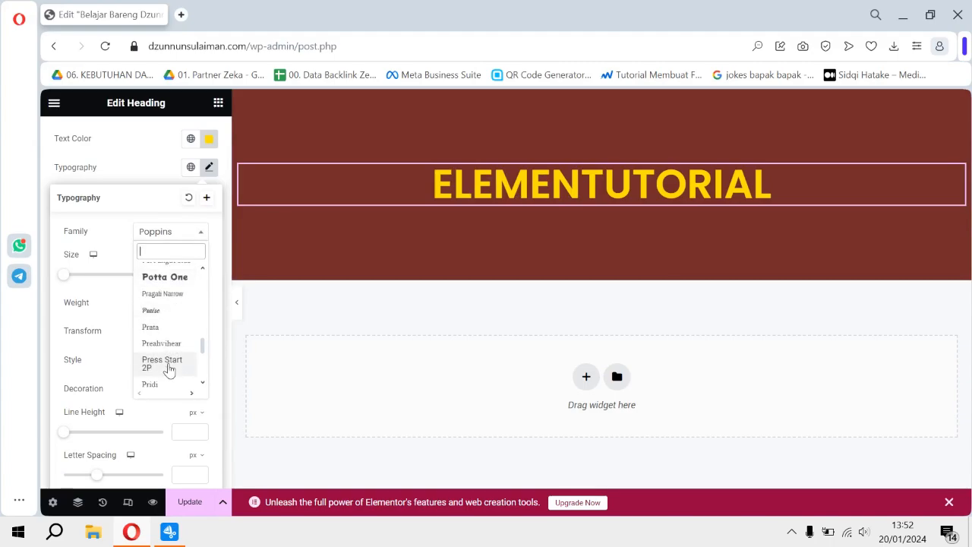
left_click(173, 311)
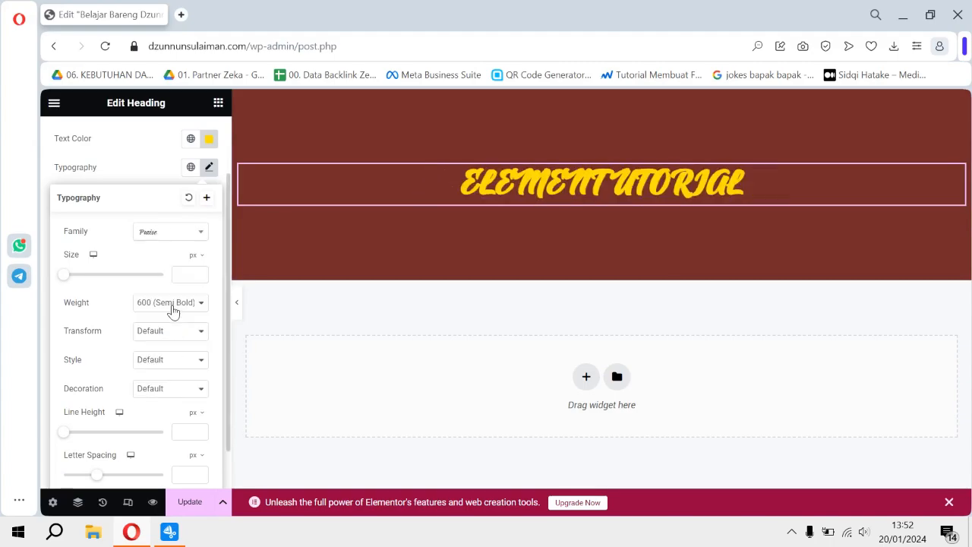
left_click(188, 237)
scroll(165, 334, "up", 6)
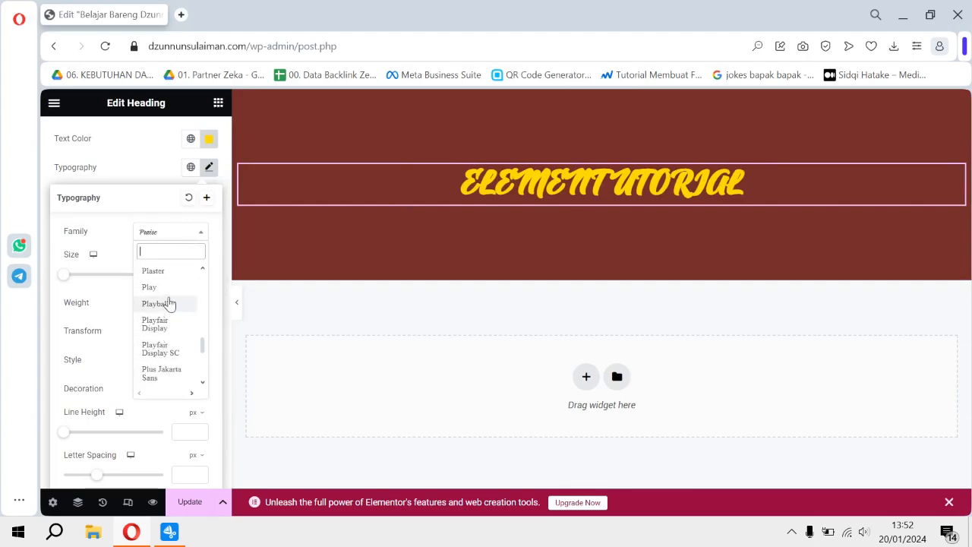
type("def")
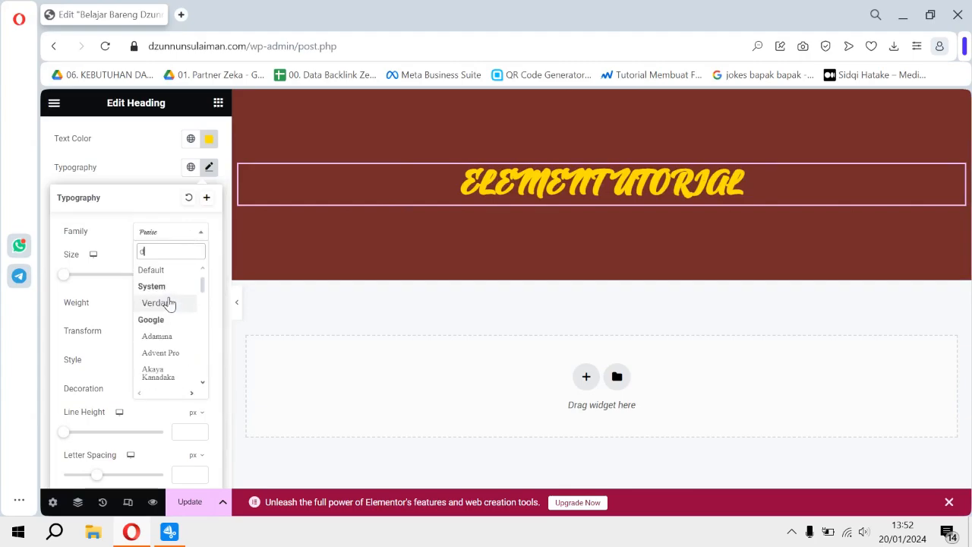
left_click(166, 271)
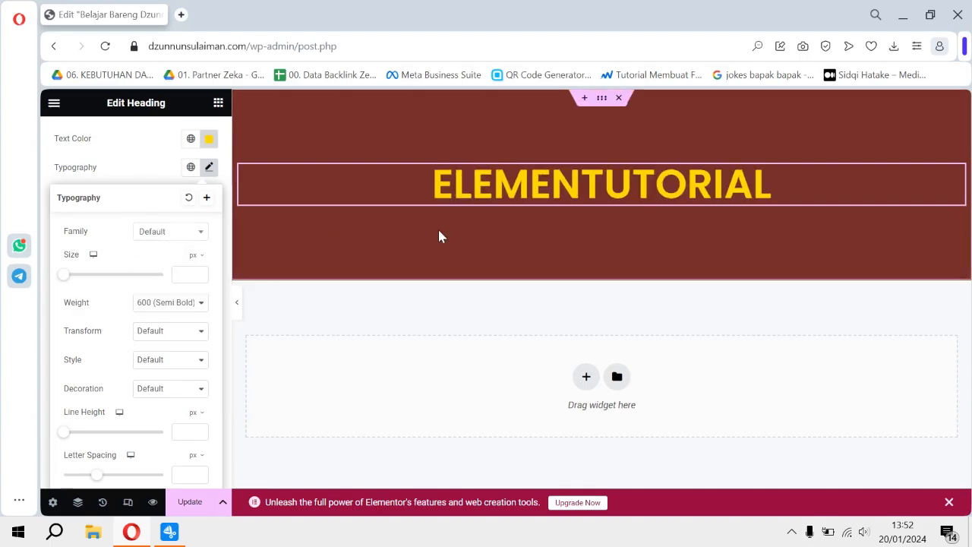
Try font sizes of 36 px and 70 px on the heading, and clear the size value again
left_click(192, 275)
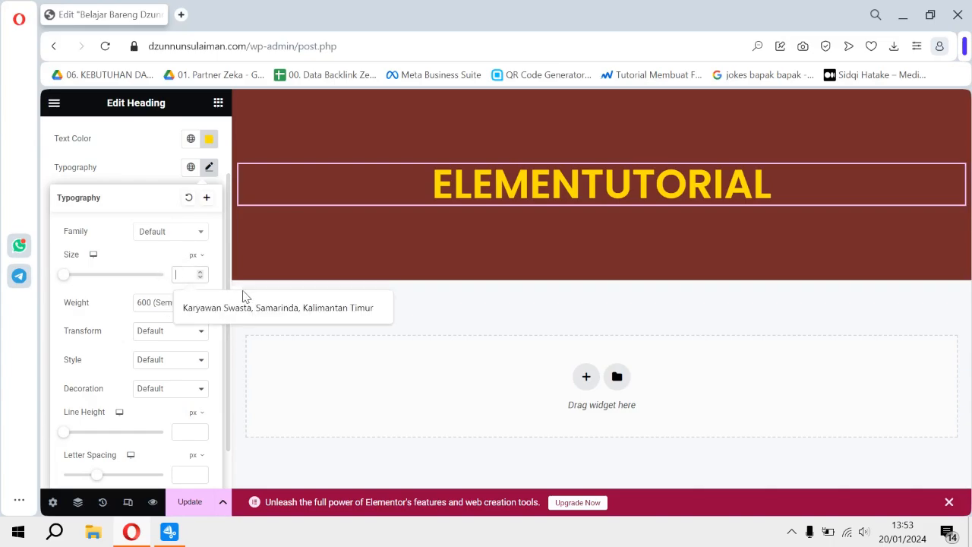
type("3")
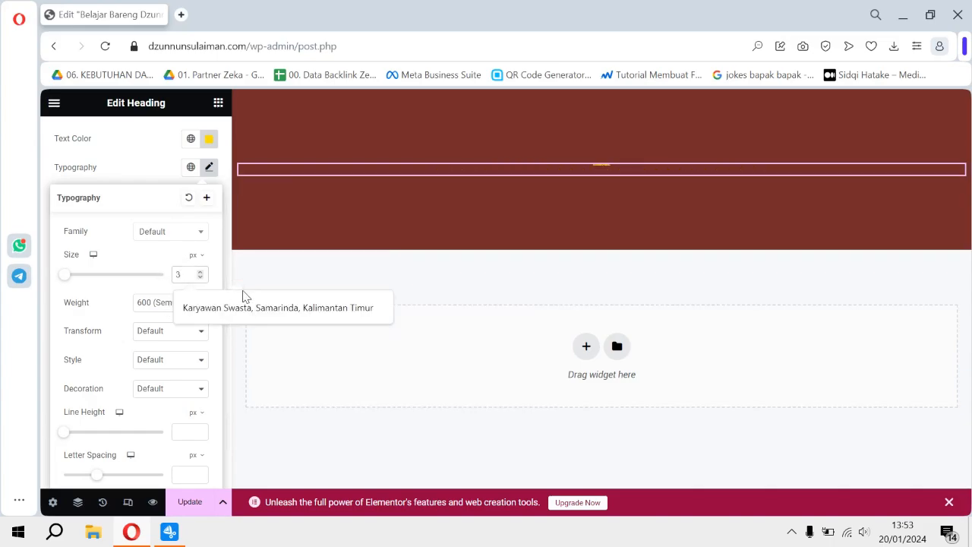
type("6")
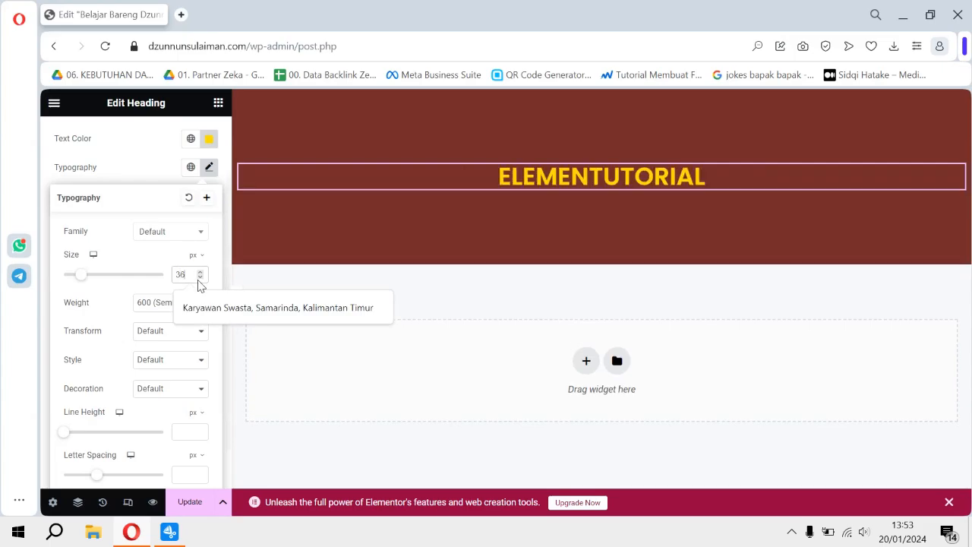
left_click_drag(192, 275, 174, 281)
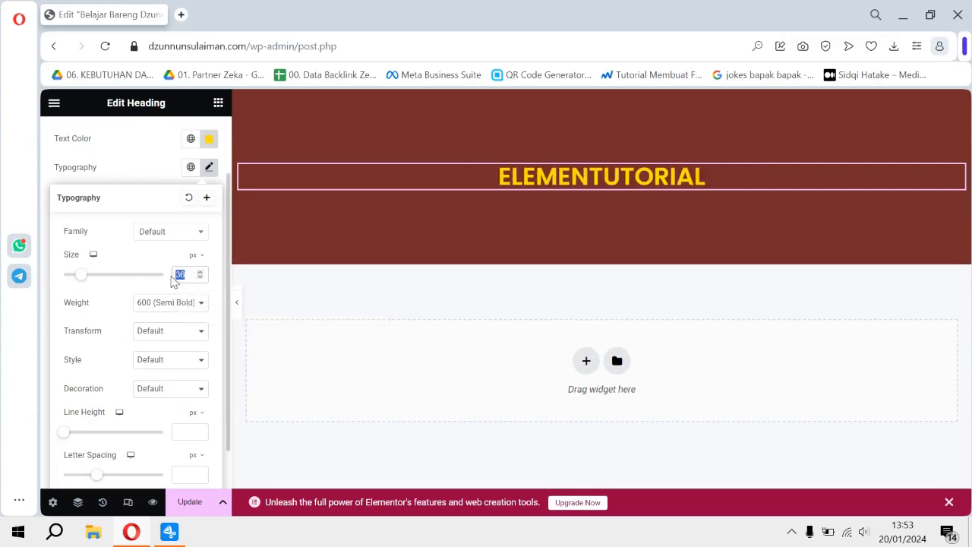
type("70")
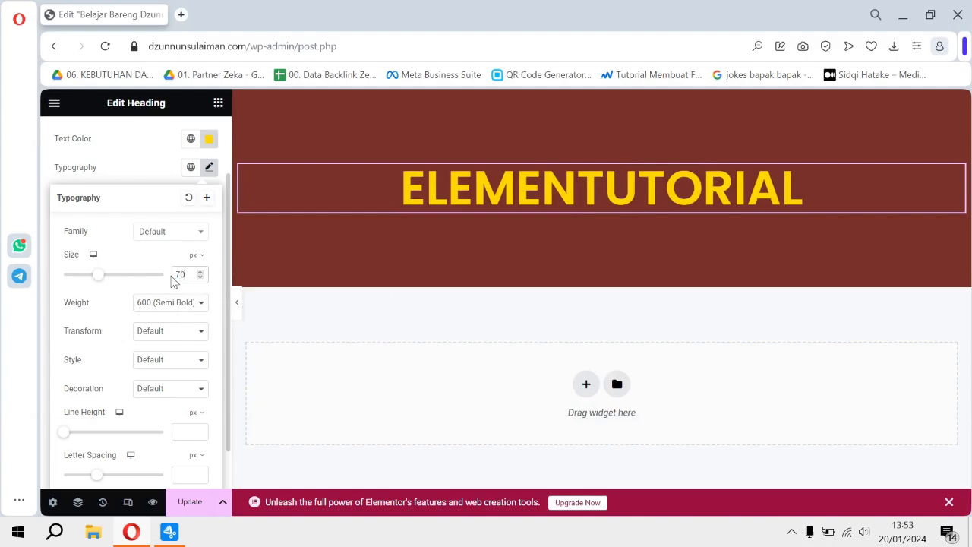
left_click_drag(194, 275, 175, 278)
key("BackSpace")
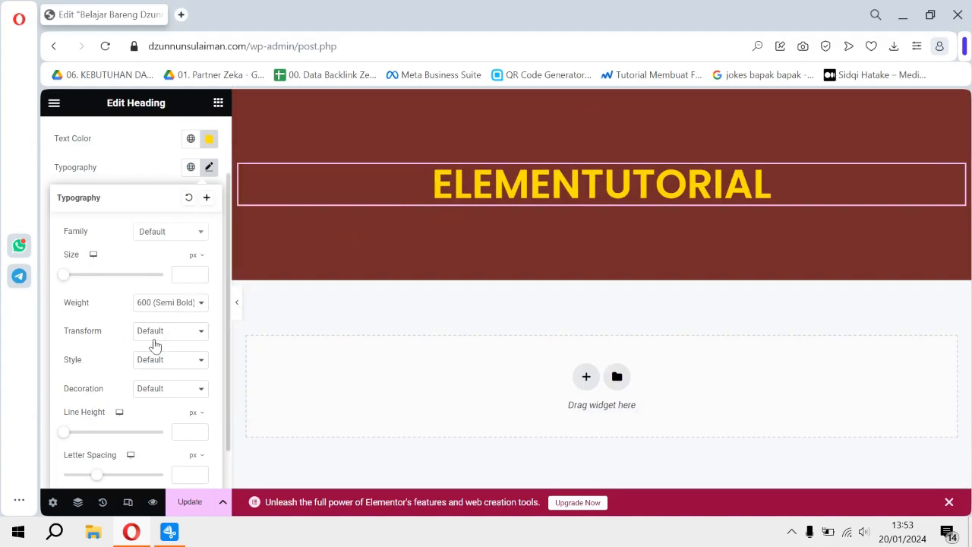
Try the 300 (Light), 200 (Extra Light), 100 (Thin) and 500 (Medium) weights on the heading, and set its weight to 700 (Bold)
left_click(199, 303)
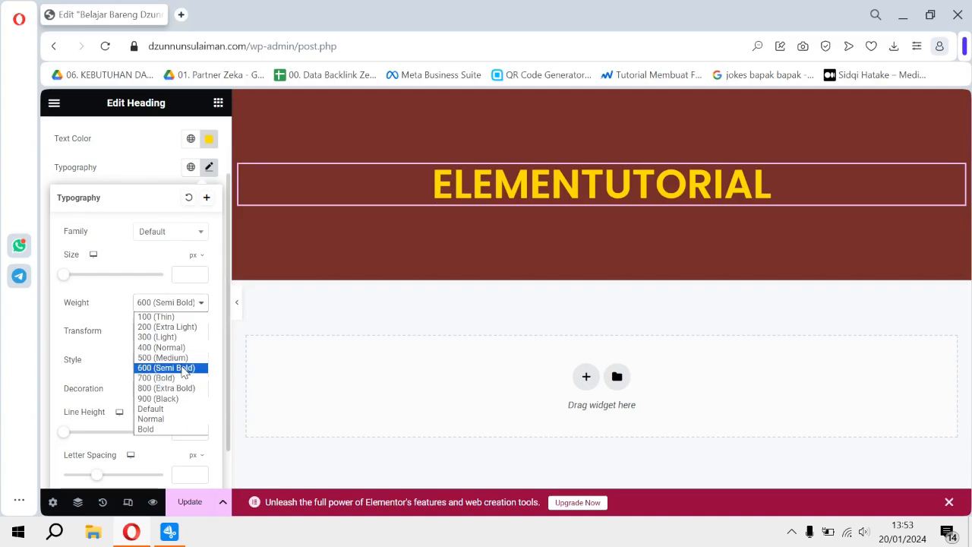
left_click(162, 337)
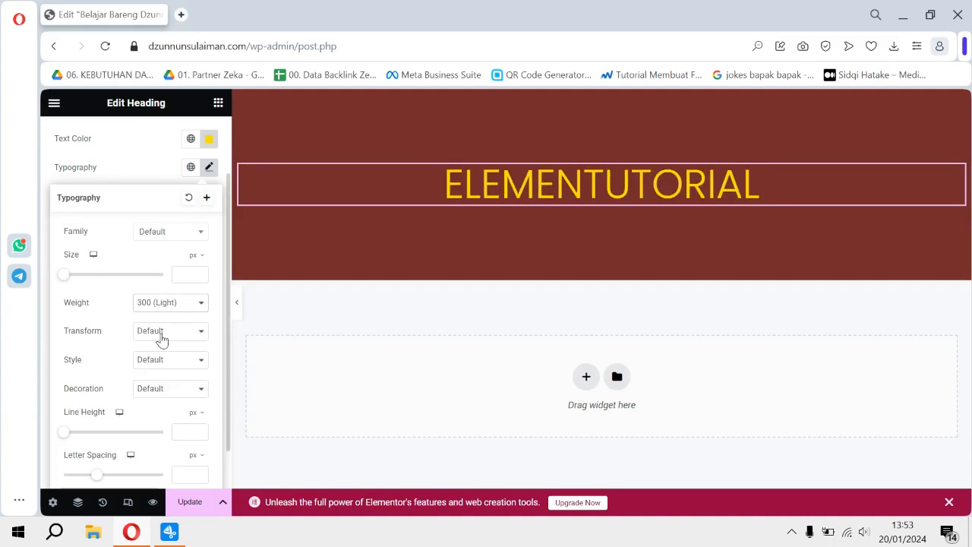
left_click(182, 306)
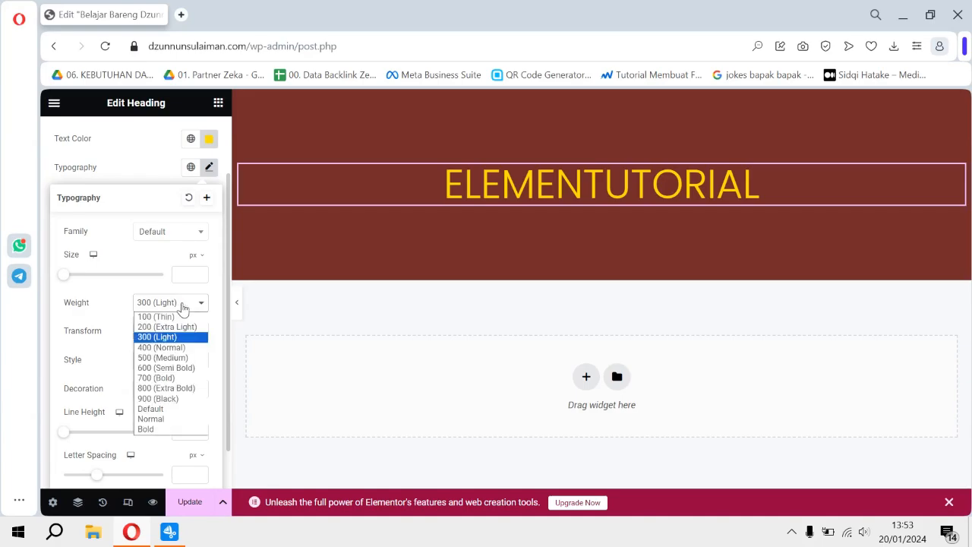
left_click(179, 327)
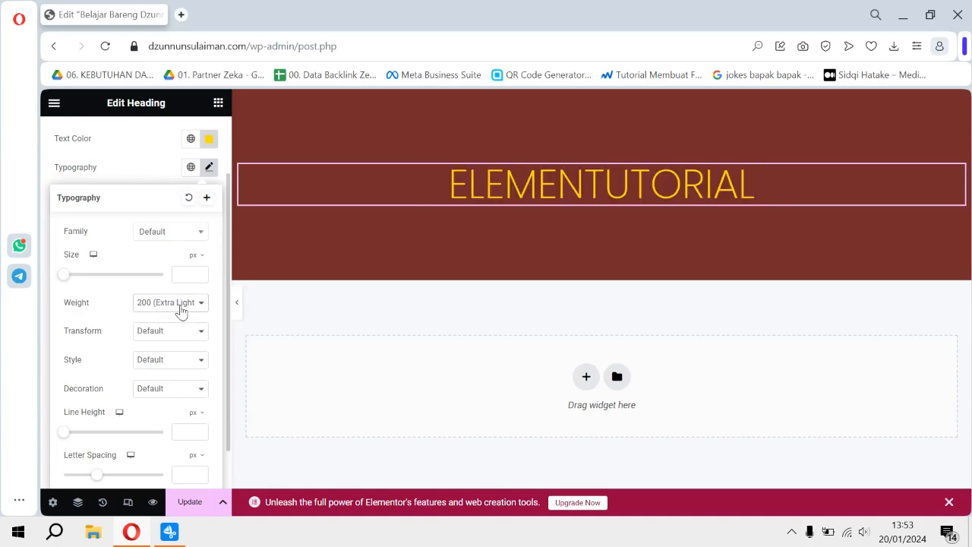
left_click(181, 310)
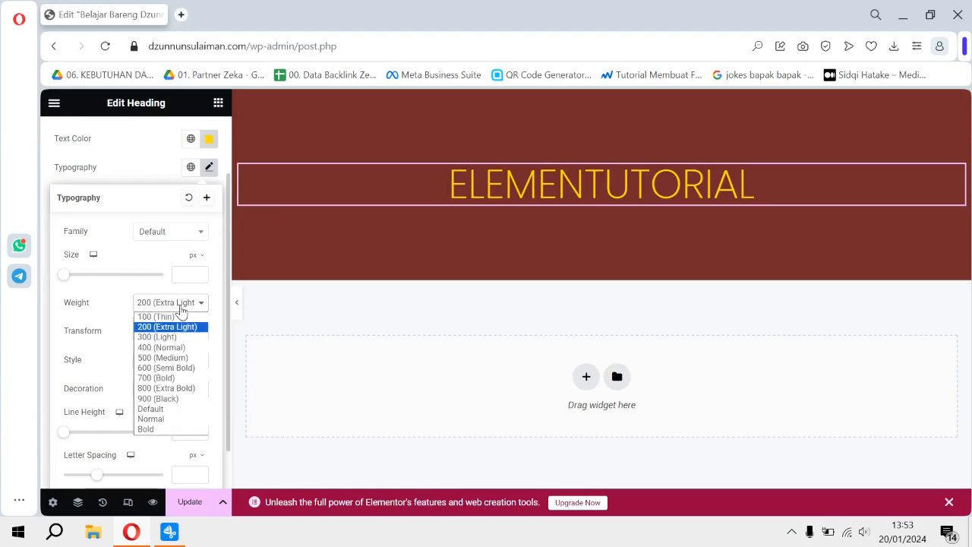
left_click(175, 316)
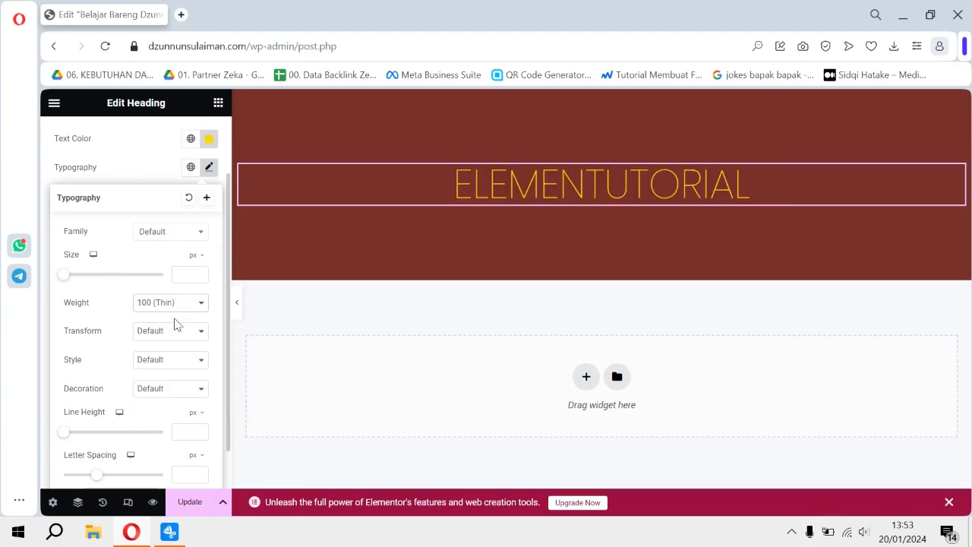
left_click(198, 306)
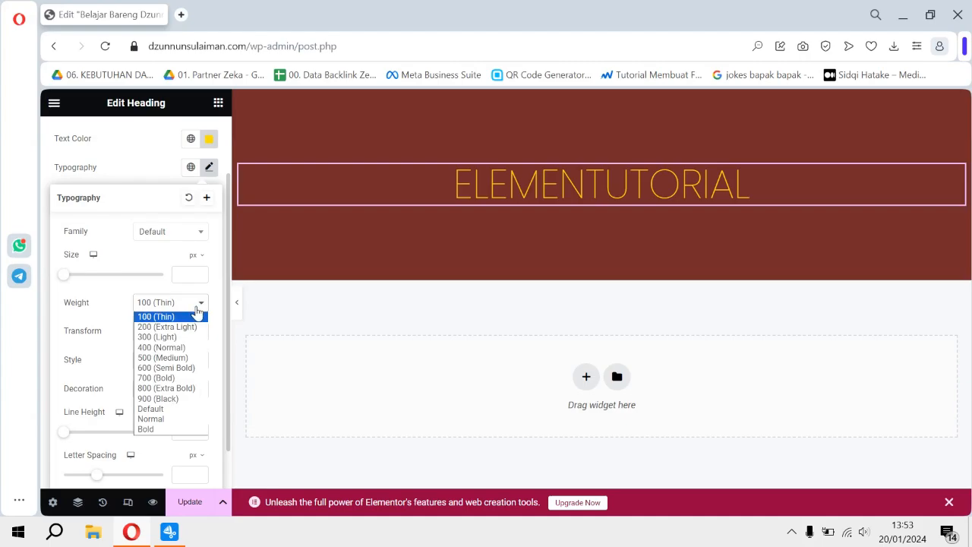
left_click(194, 358)
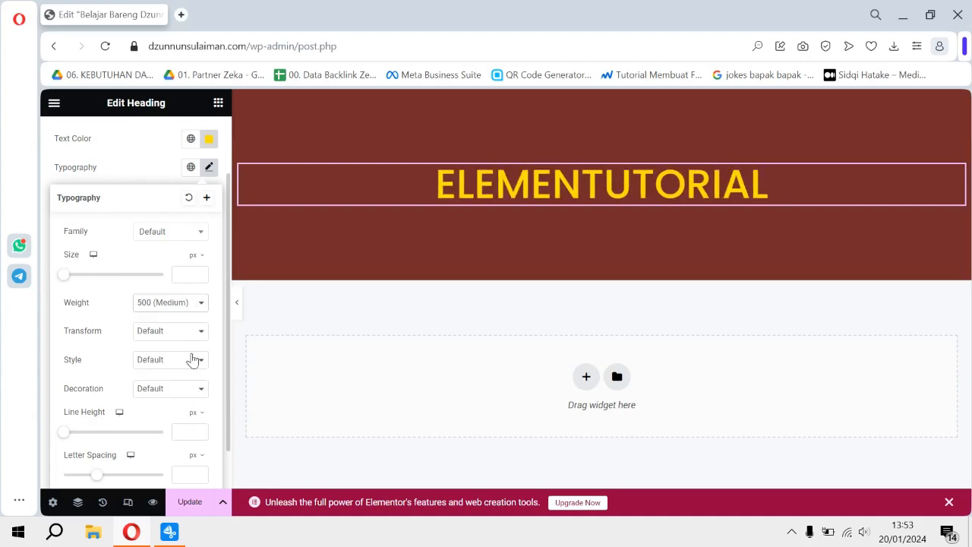
left_click(195, 304)
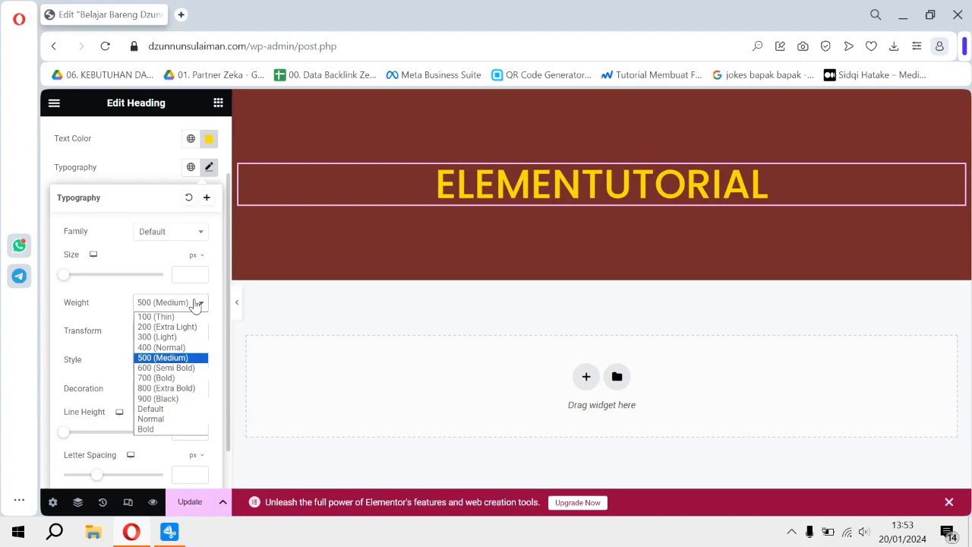
left_click(181, 378)
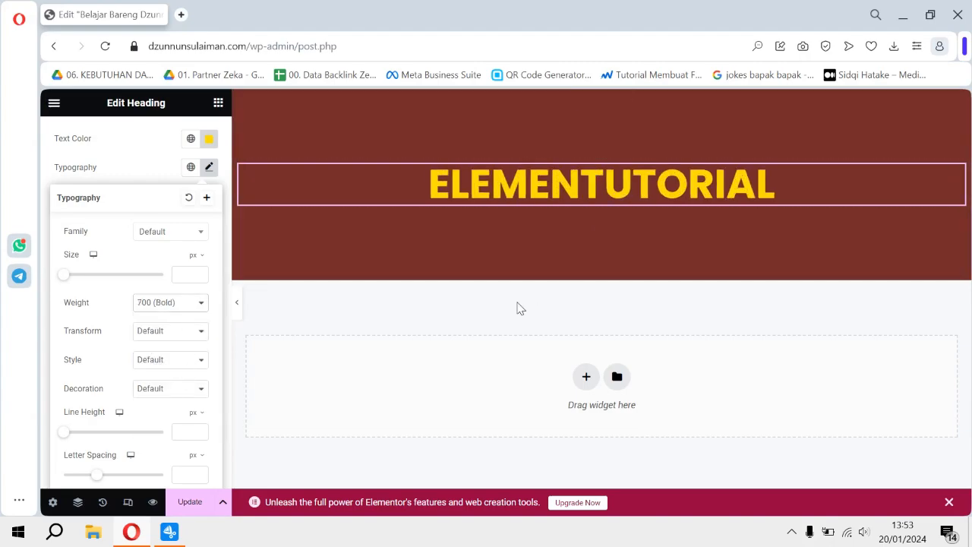
Try the Capitalize, Normal and Uppercase text transforms on the ELEMENTUTORIAL heading, and return the transform to Default
left_click(157, 334)
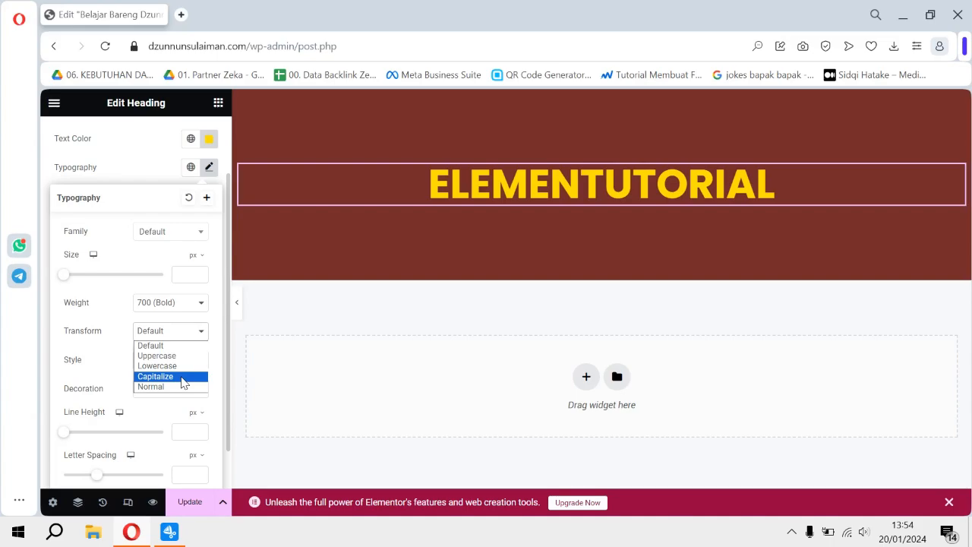
left_click(182, 376)
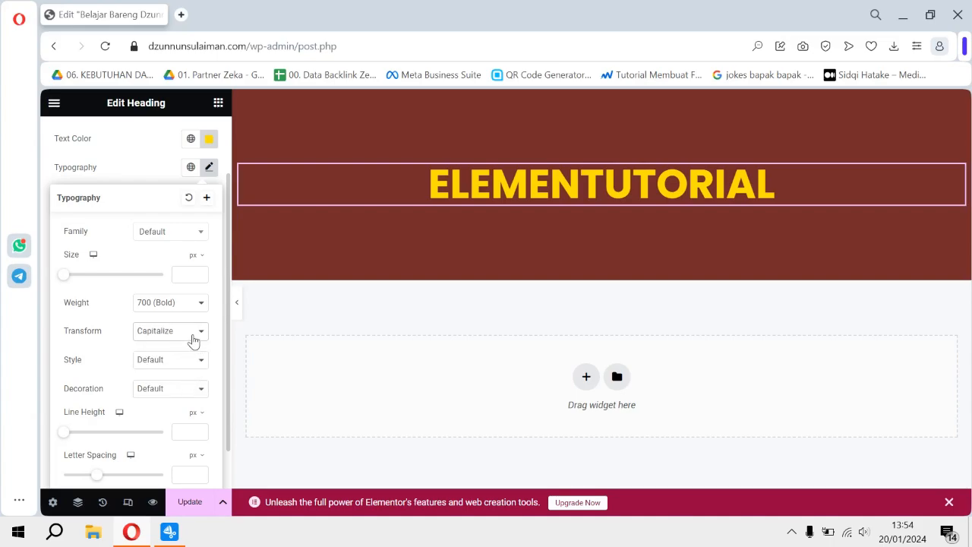
left_click(192, 335)
left_click(178, 388)
left_click(182, 335)
left_click(172, 356)
left_click(173, 332)
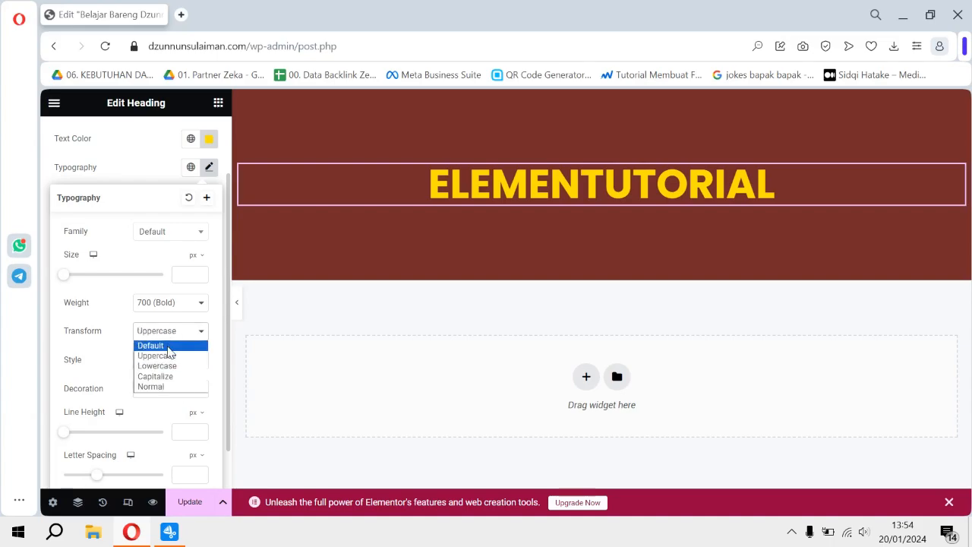
left_click(156, 342)
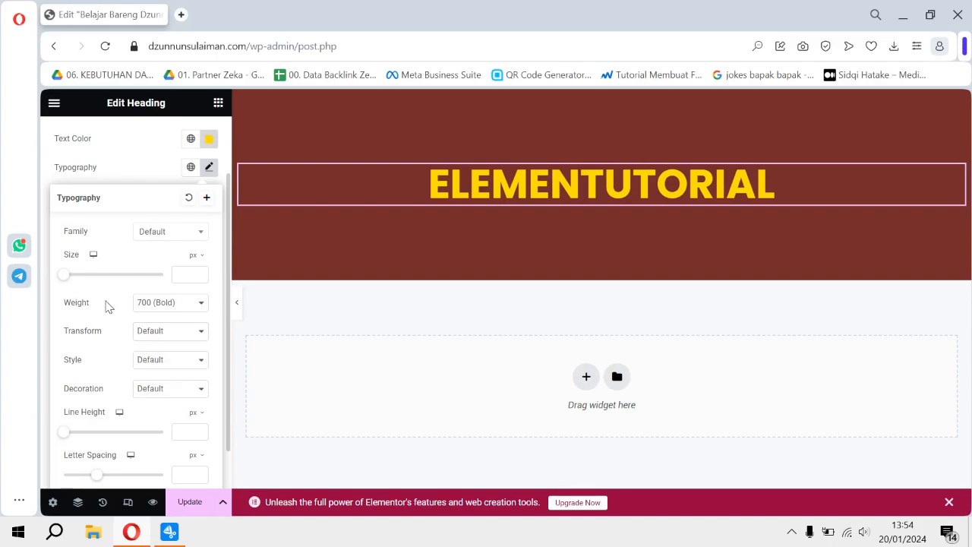
left_click(166, 362)
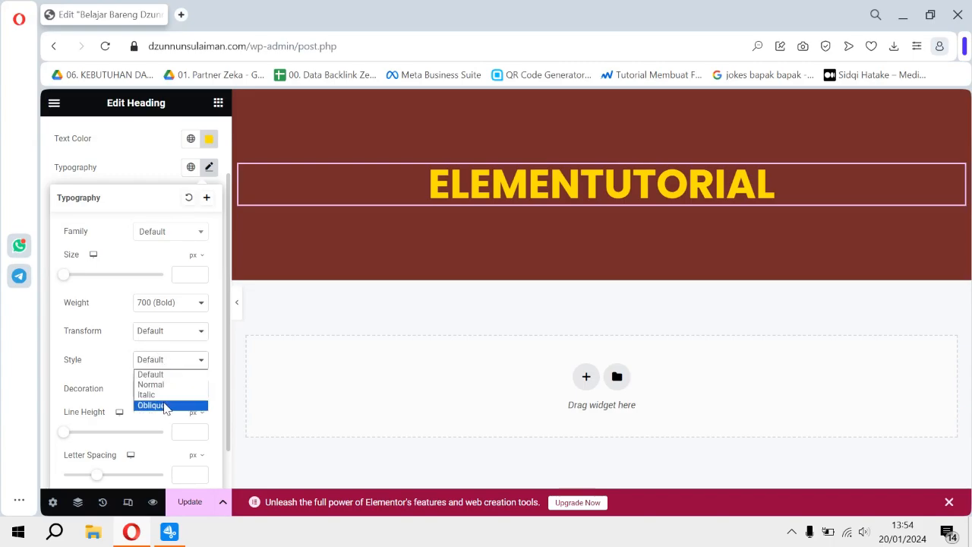
left_click(105, 350)
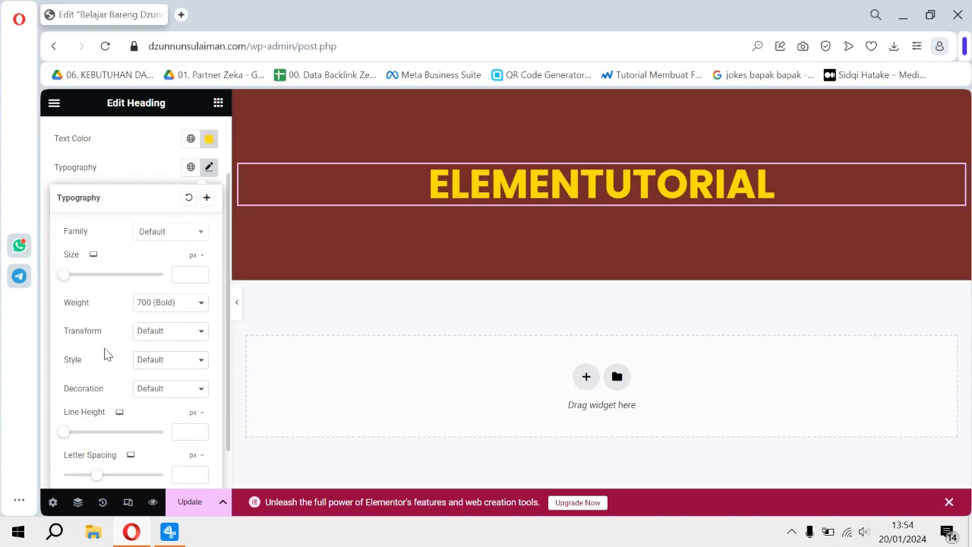
Try the Line Through, Underline and Overline decorations on the heading, and preview the overlined version at full page width
left_click(187, 391)
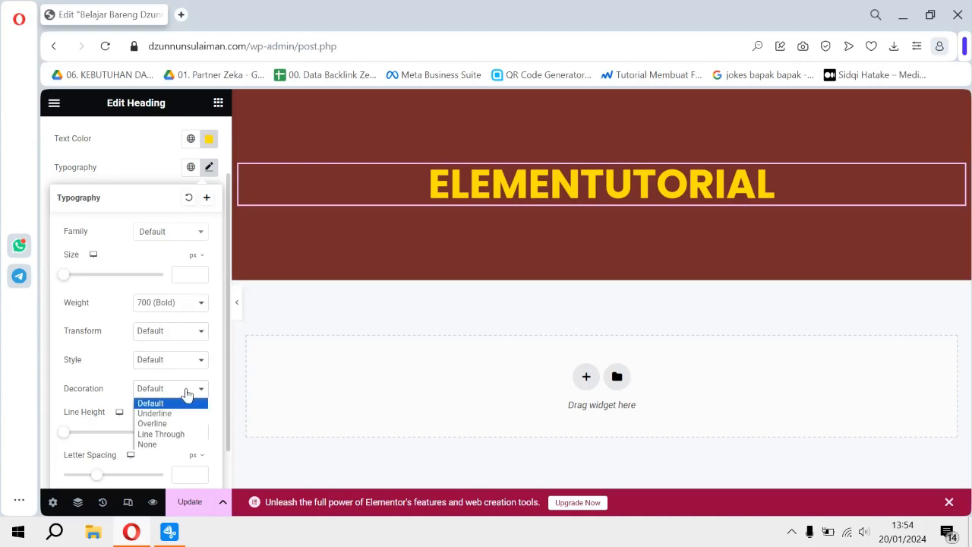
left_click(174, 434)
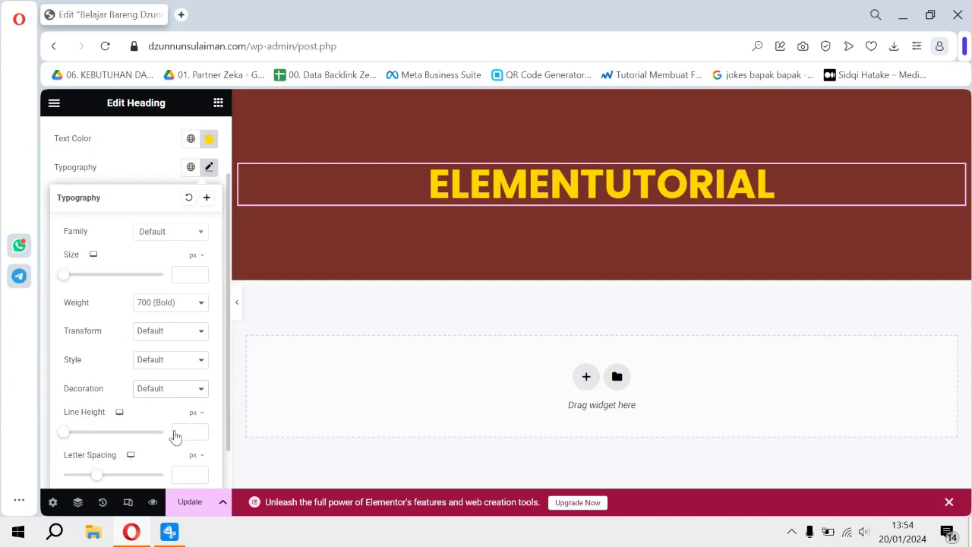
left_click(180, 392)
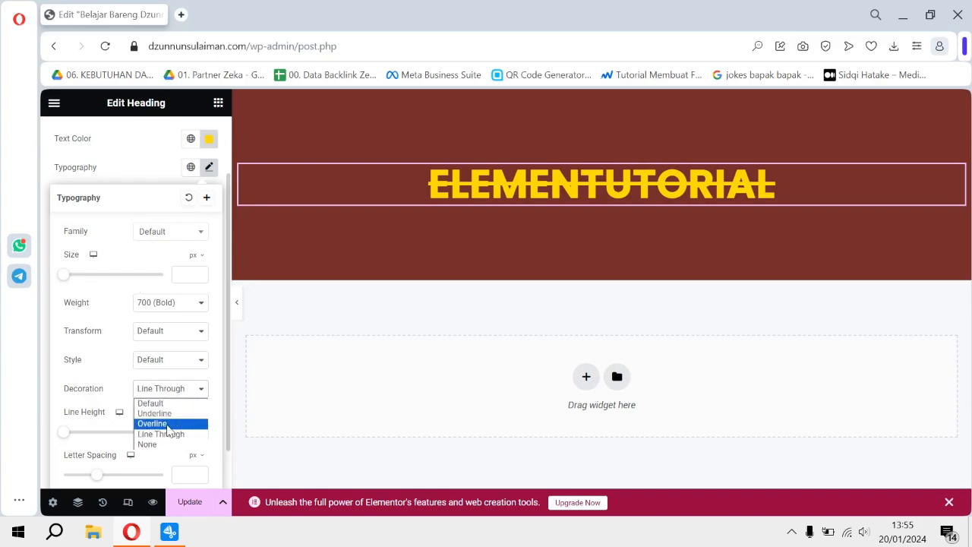
left_click(171, 416)
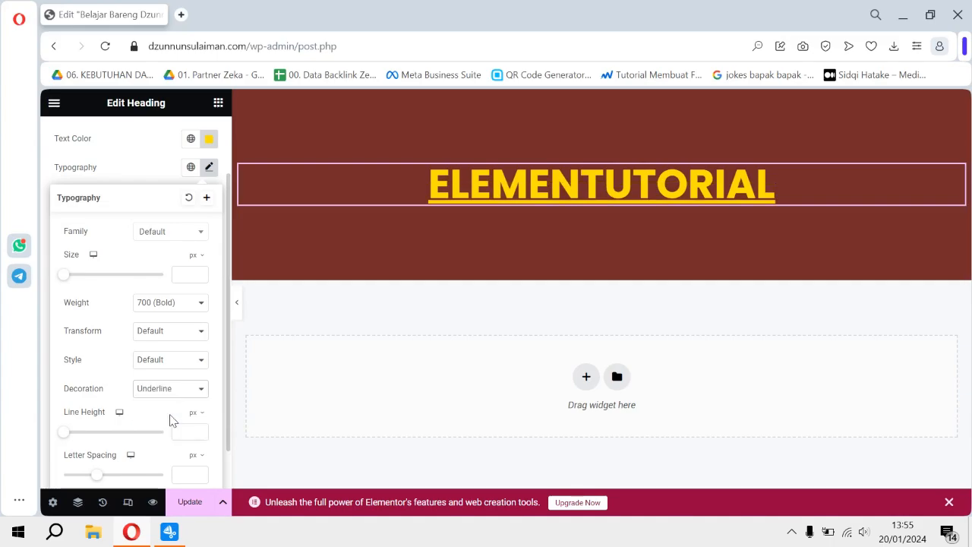
left_click(177, 390)
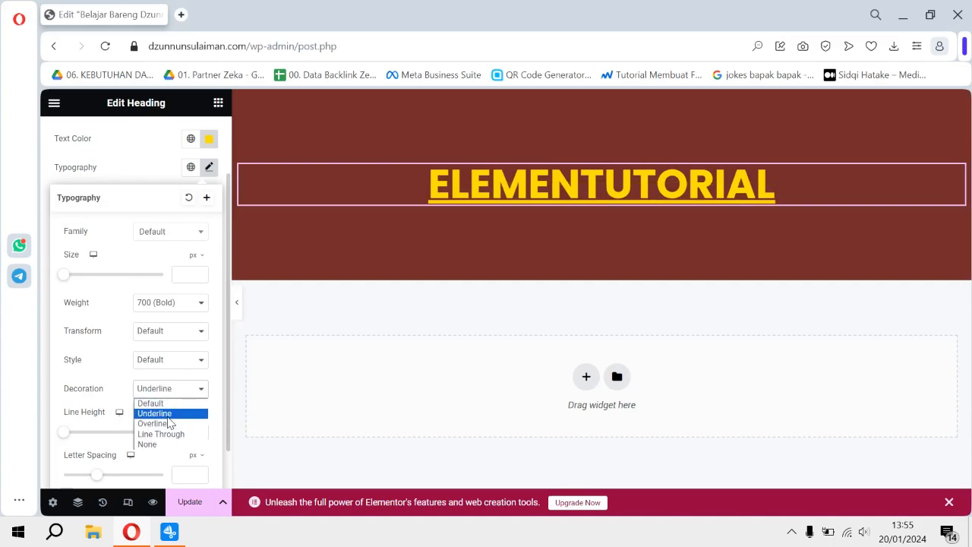
left_click(167, 428)
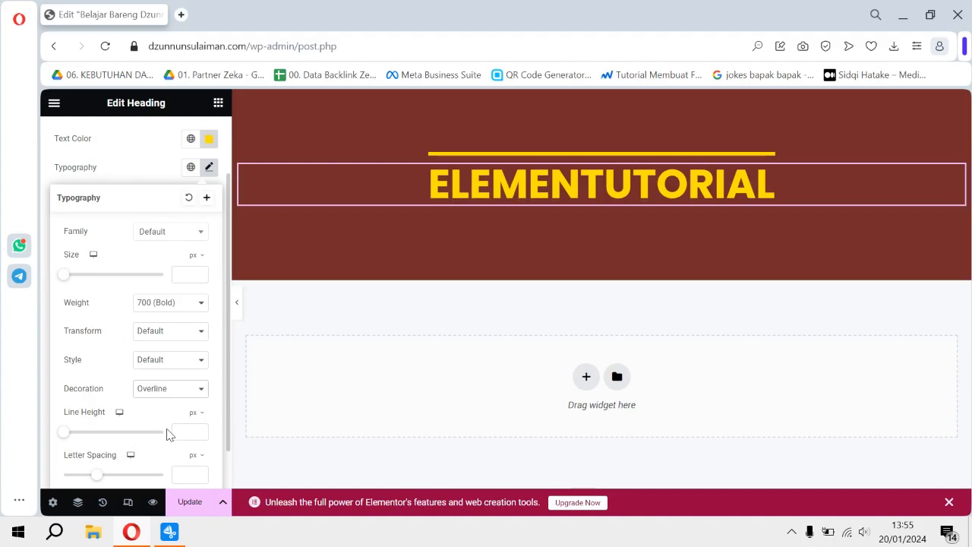
left_click(236, 304)
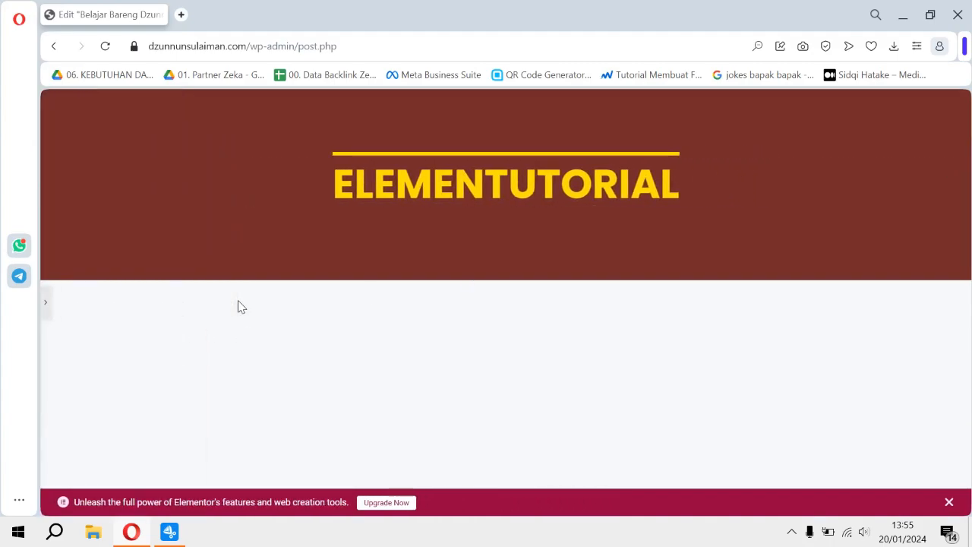
left_click(46, 304)
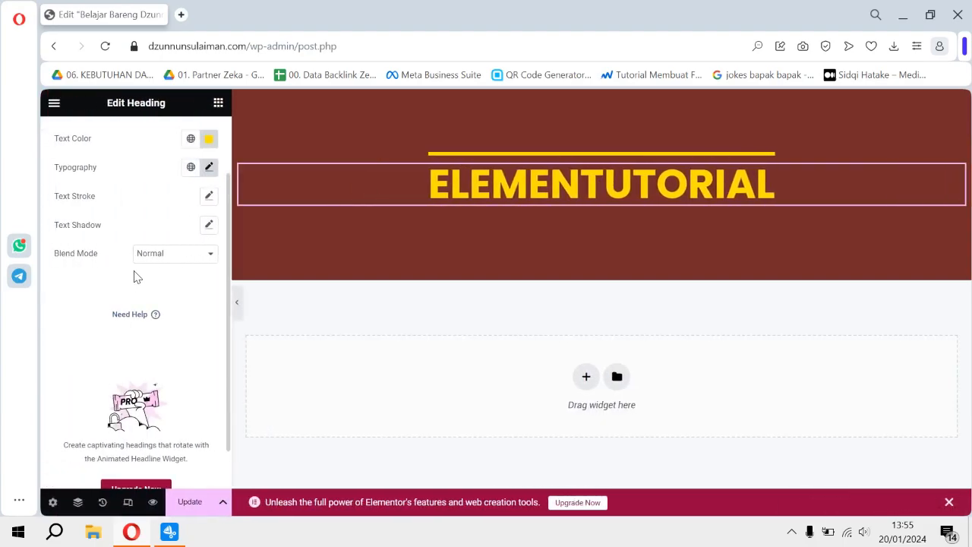
Reset the heading's text decoration to Default in its typography settings
scroll(151, 265, "up", 2)
left_click(209, 243)
scroll(182, 316, "down", 3)
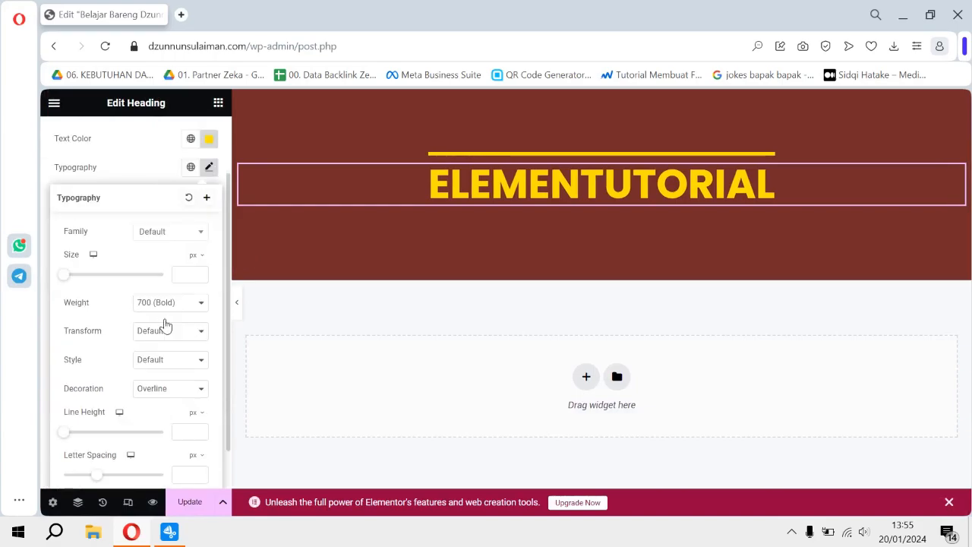
left_click(162, 341)
left_click(167, 357)
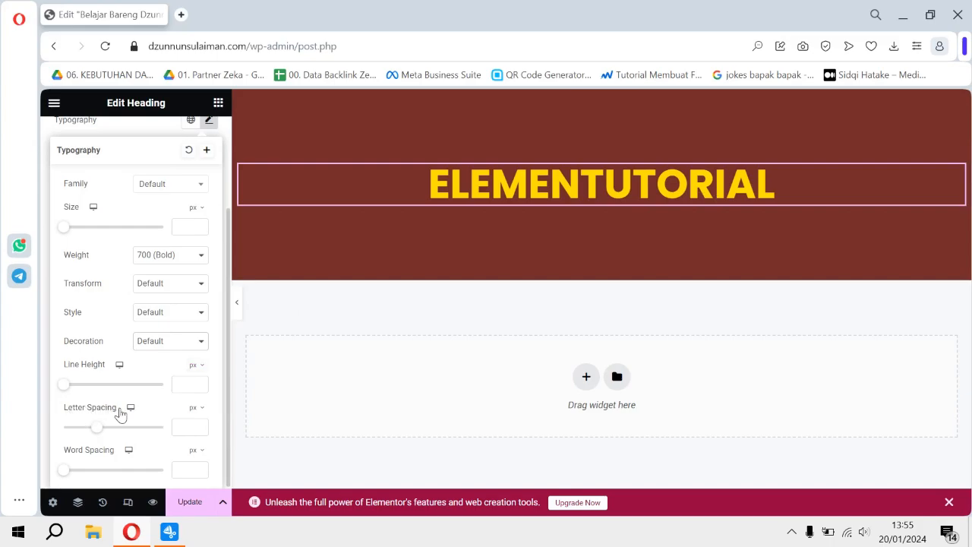
Try letter spacings of 2 px and 5 px on the heading
left_click(182, 425)
type("2")
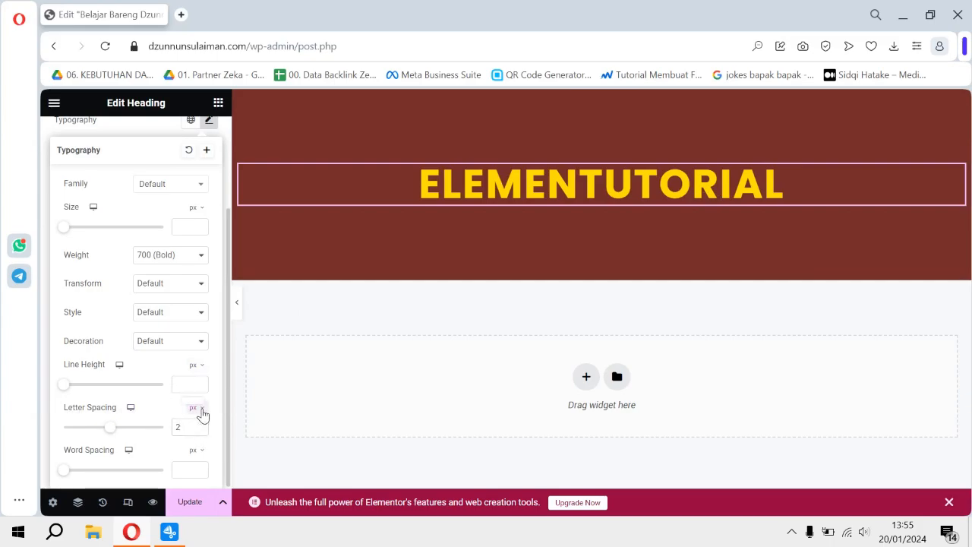
left_click(203, 415)
double_click(178, 427)
type("5")
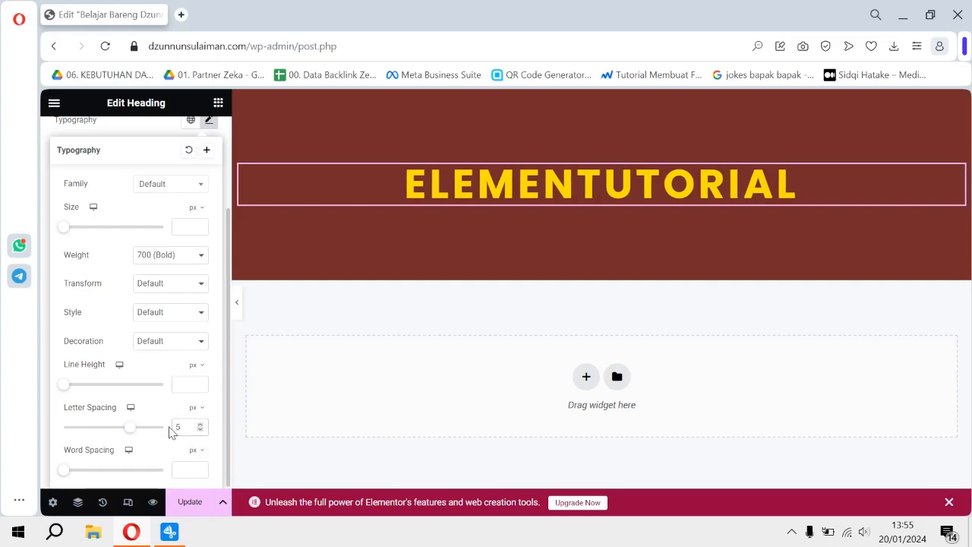
Set the heading's letter spacing to 10 px and preview the section at full page width
left_click_drag(189, 426, 167, 434)
type("10")
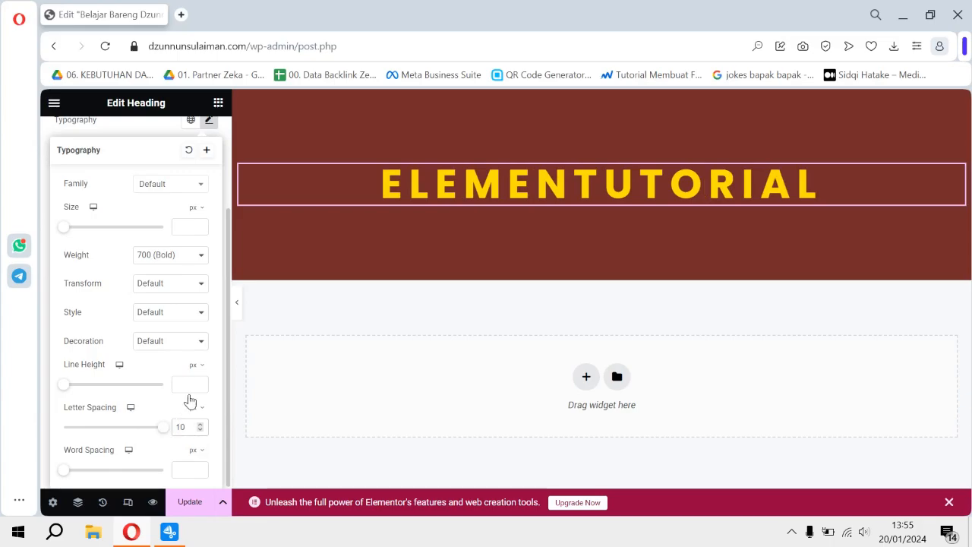
left_click(240, 308)
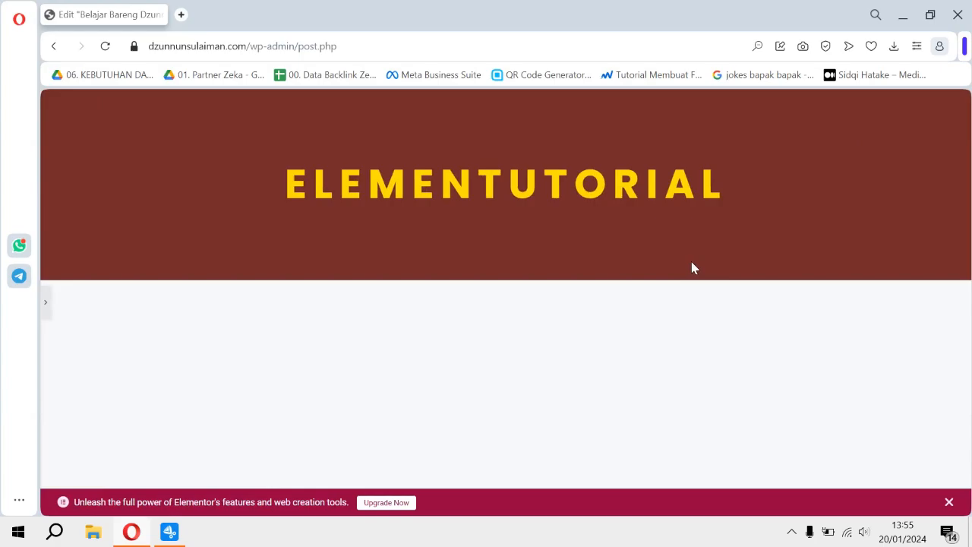
left_click(48, 306)
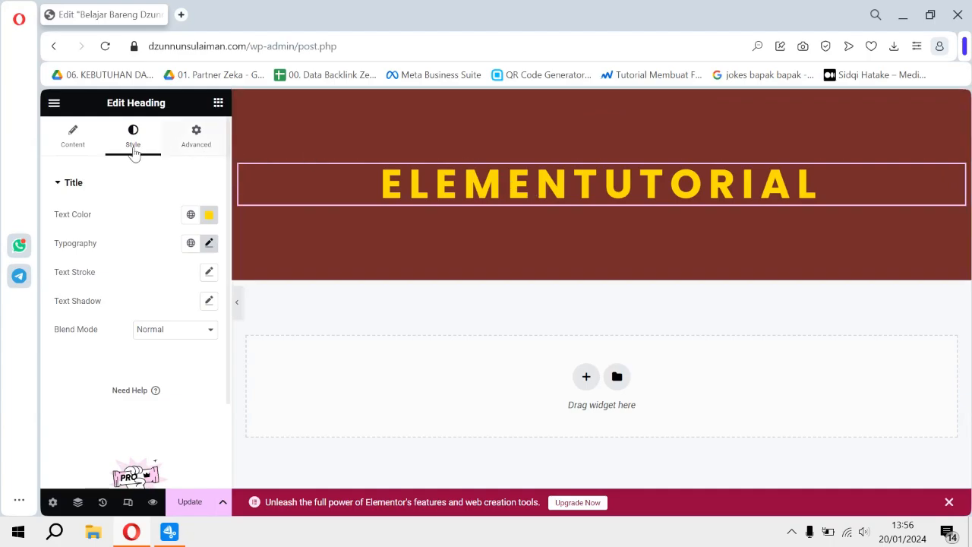
Add a Text Editor widget directly below the ELEMENTUTORIAL heading in the dark red section
left_click(74, 135)
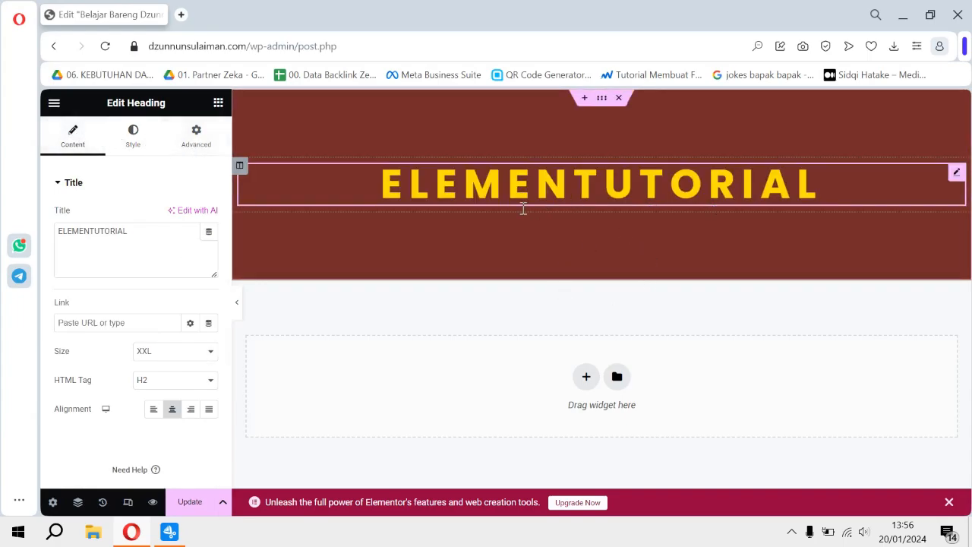
left_click(218, 104)
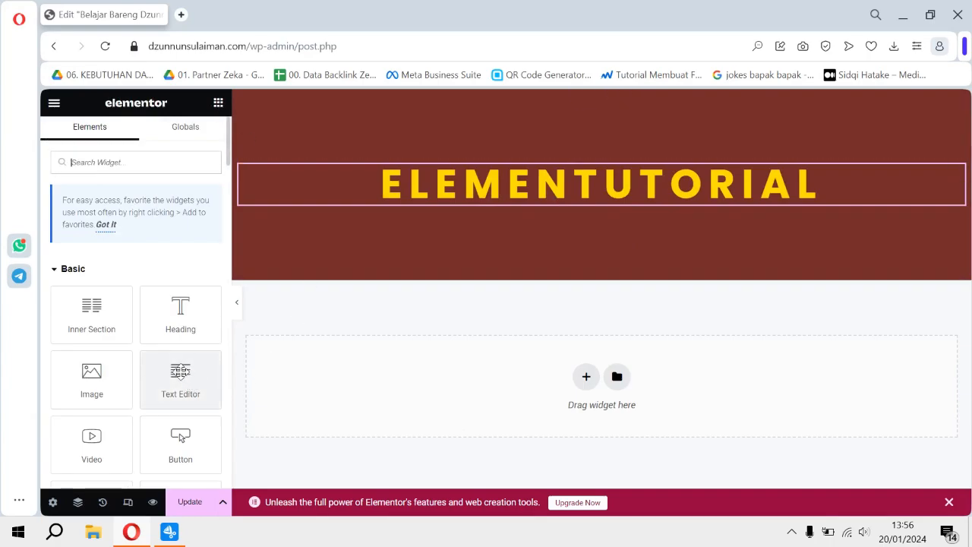
left_click_drag(190, 385, 591, 202)
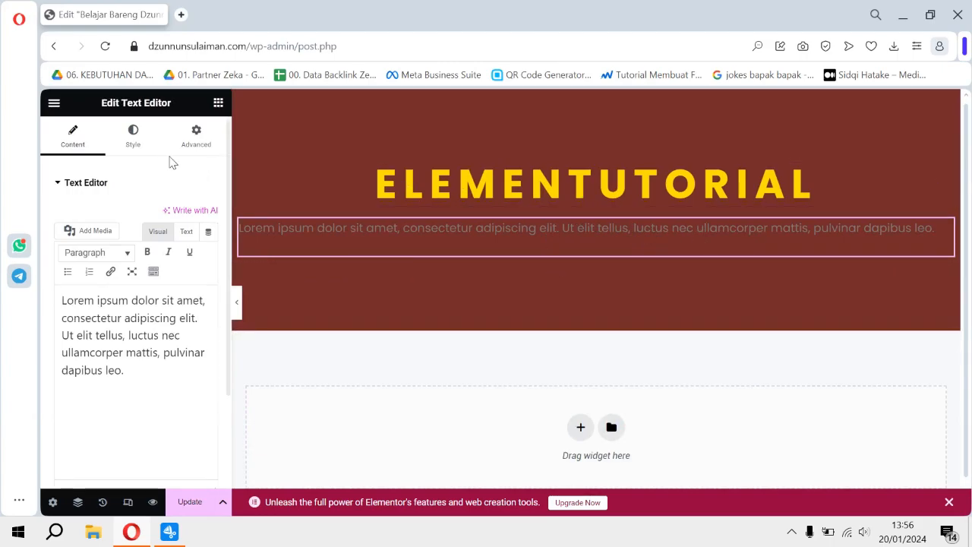
Set the new paragraph's text color to white (#FFFFFF) and center its alignment
left_click(131, 141)
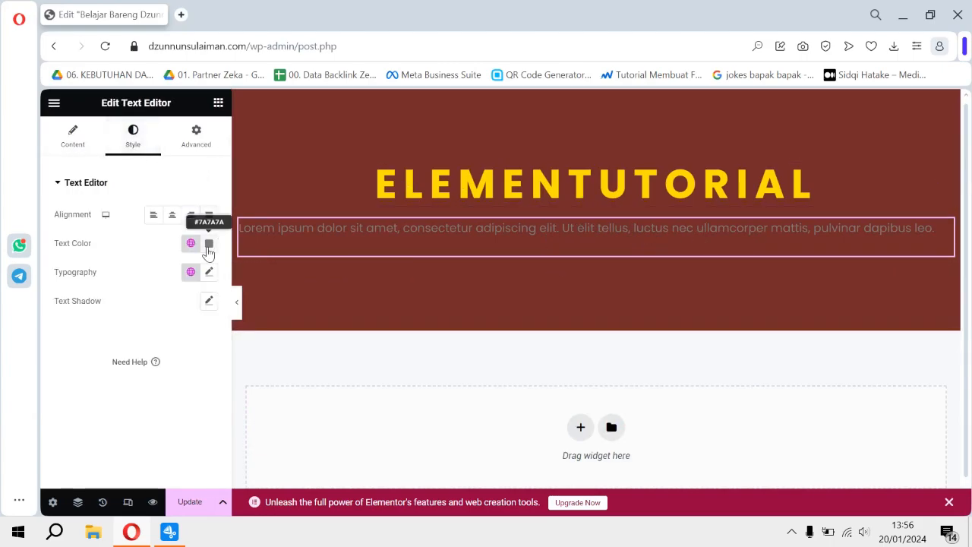
left_click(209, 244)
left_click_drag(191, 306, 121, 256)
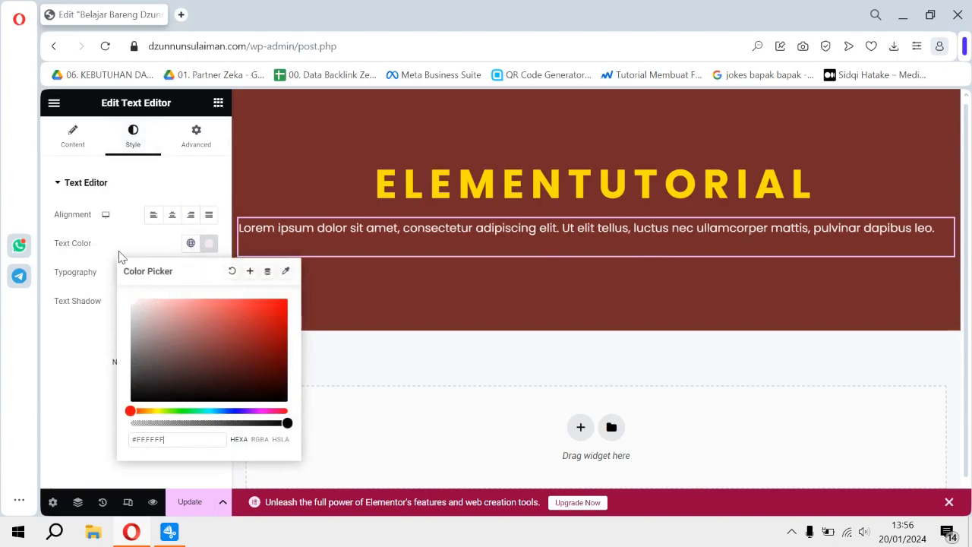
left_click(119, 242)
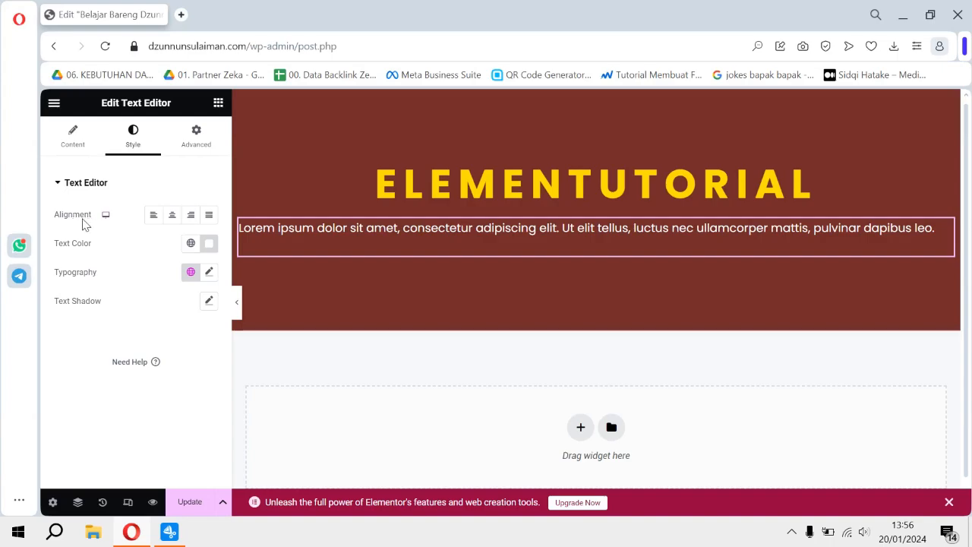
left_click(172, 217)
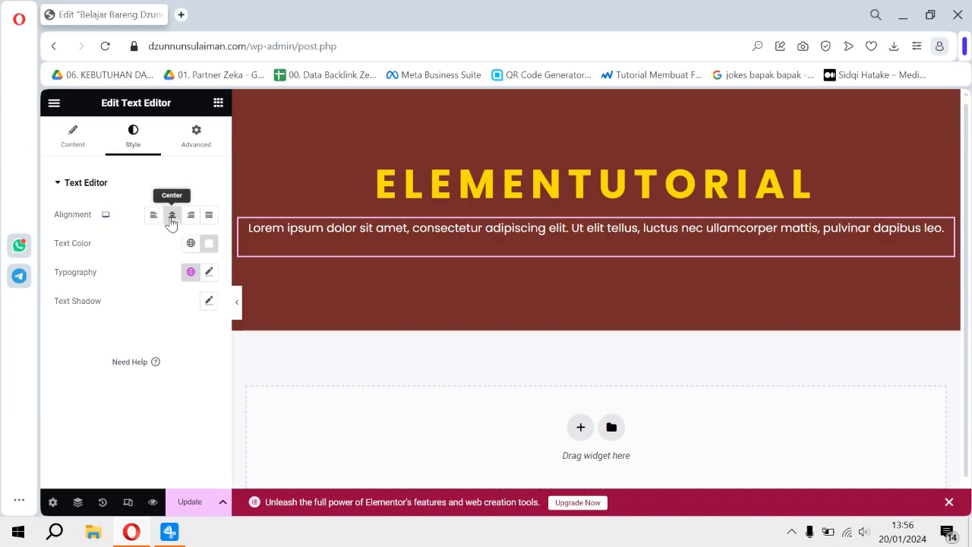
Replace the paragraph's placeholder text with "Belajar Buat Halaman Website Dengan Elementor"
left_click(80, 144)
left_click(98, 335)
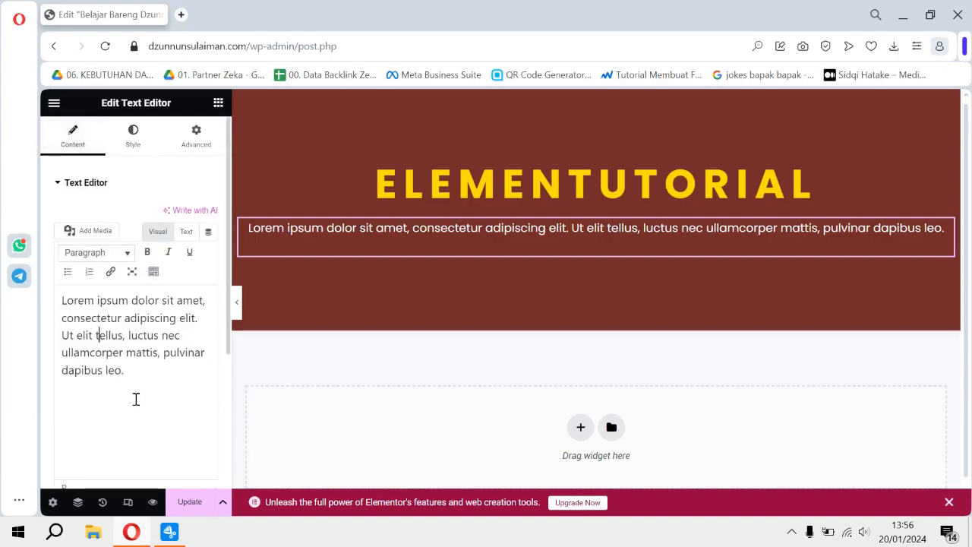
left_click_drag(132, 375, 41, 288)
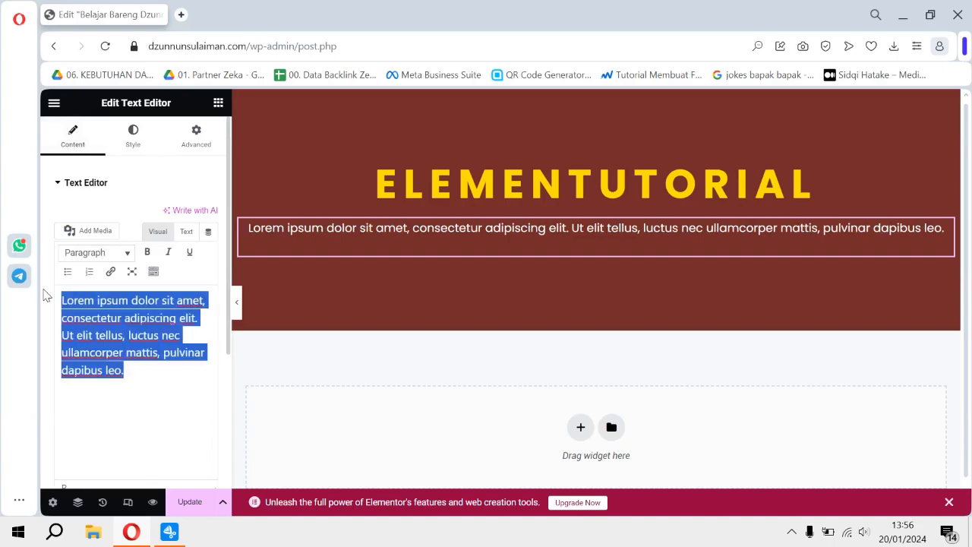
key("BackSpace")
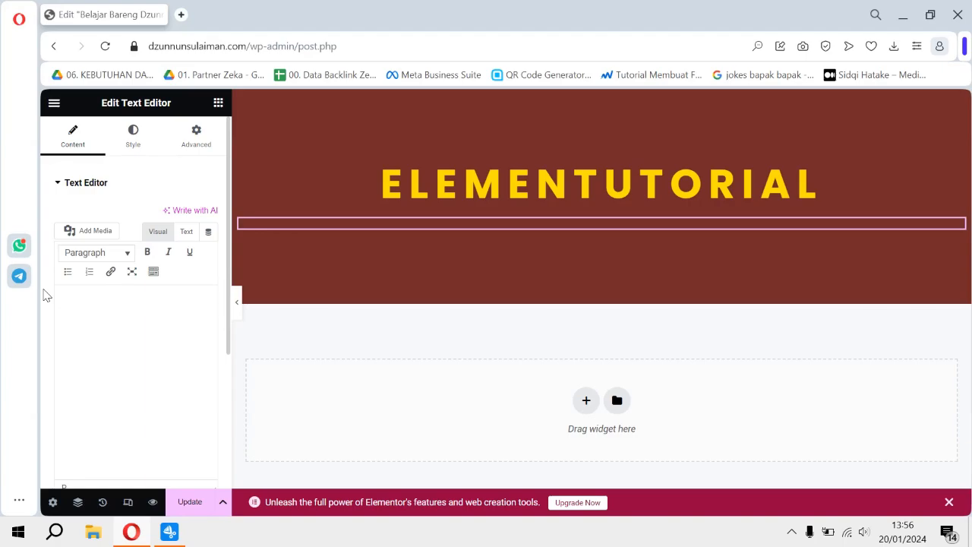
type("Belajar")
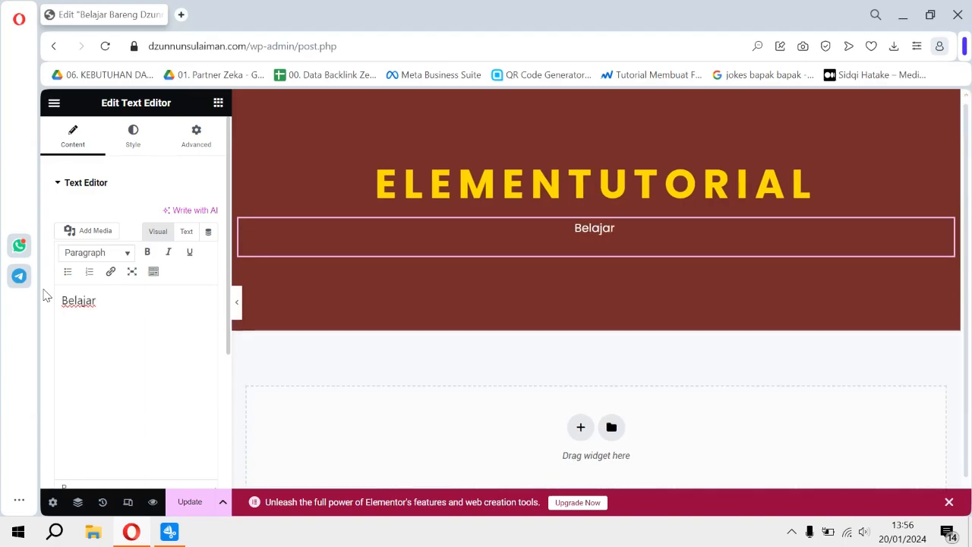
type(" Ba=")
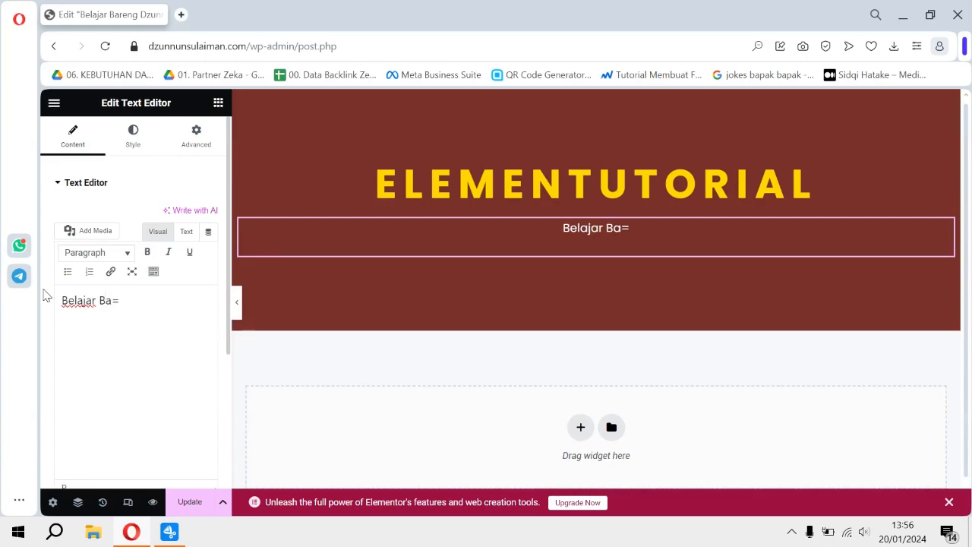
key("BackSpace")
key("BackSpace")
type("uat")
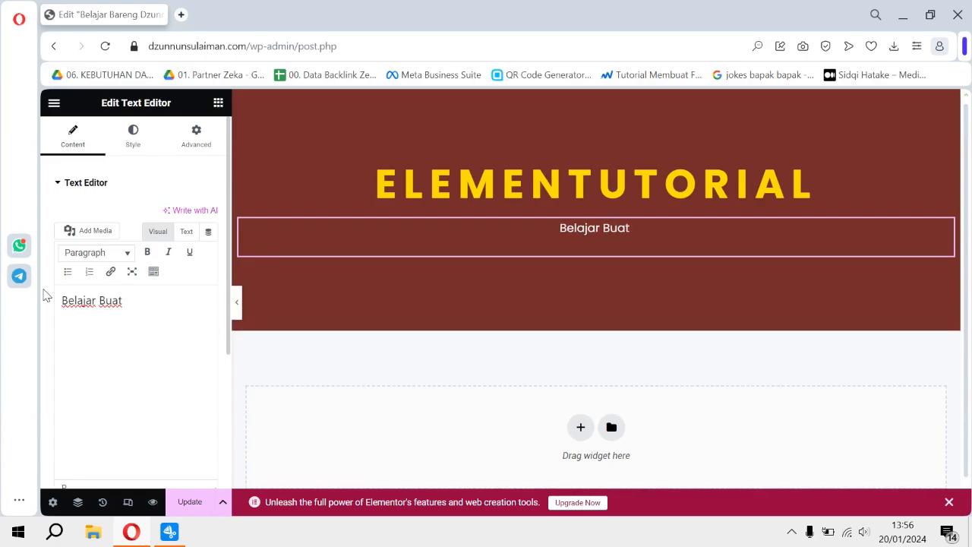
type(" Halaman We")
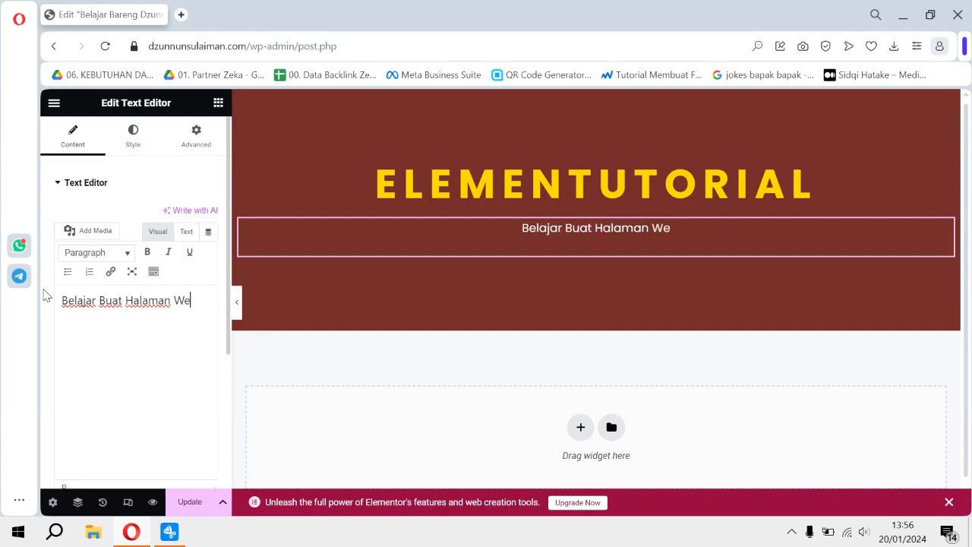
type("bsite")
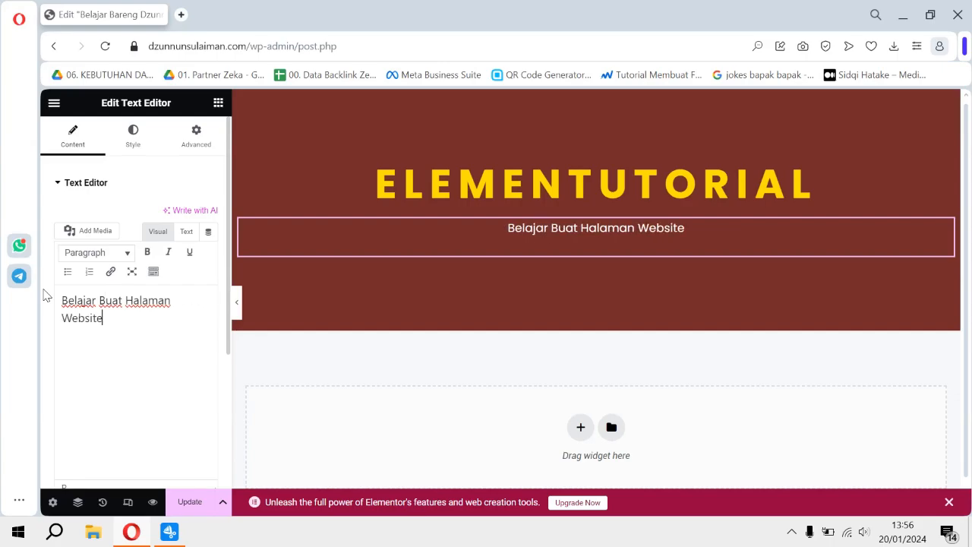
type(" Den")
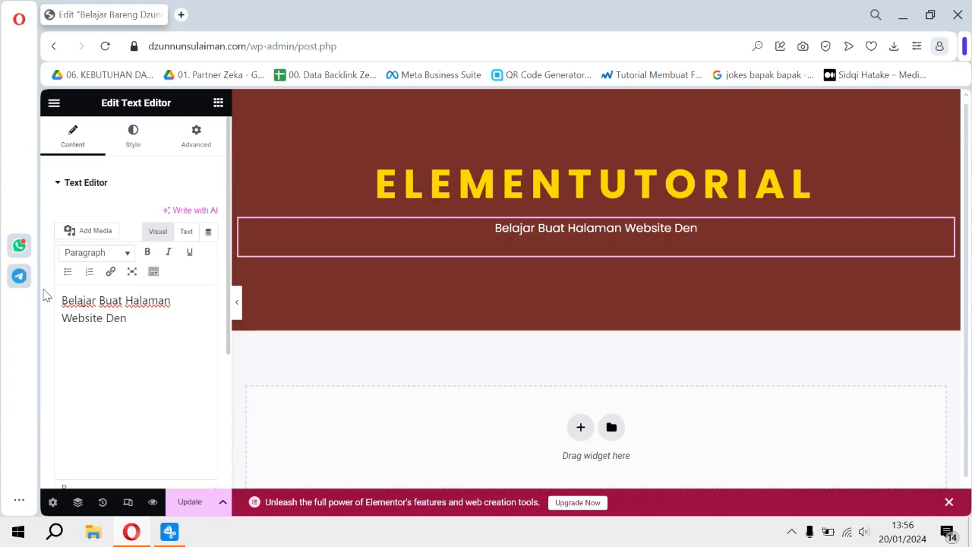
type("gan Elem")
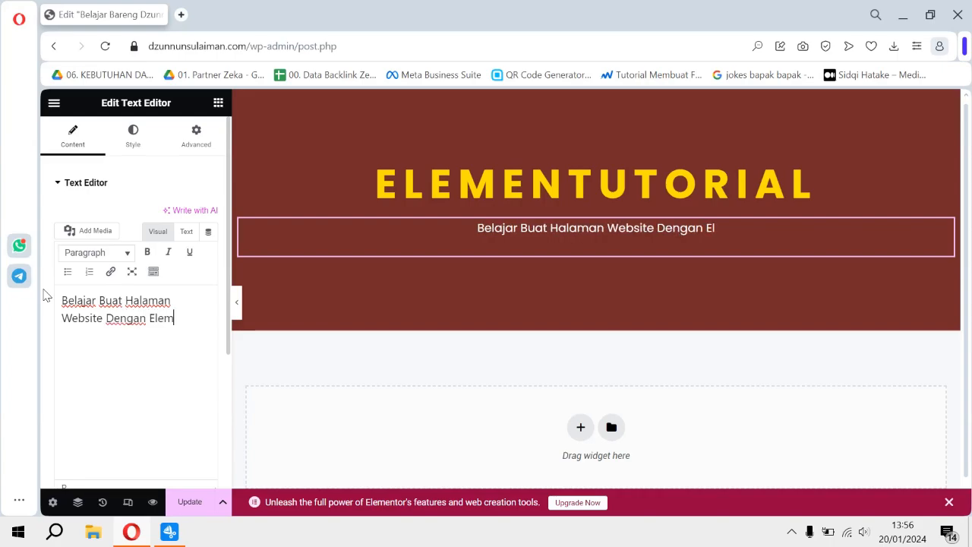
type("ento")
Insert "Visual Builder" before the word "Elementor" in the paragraph text
key("Left")
key("Left")
key("Left")
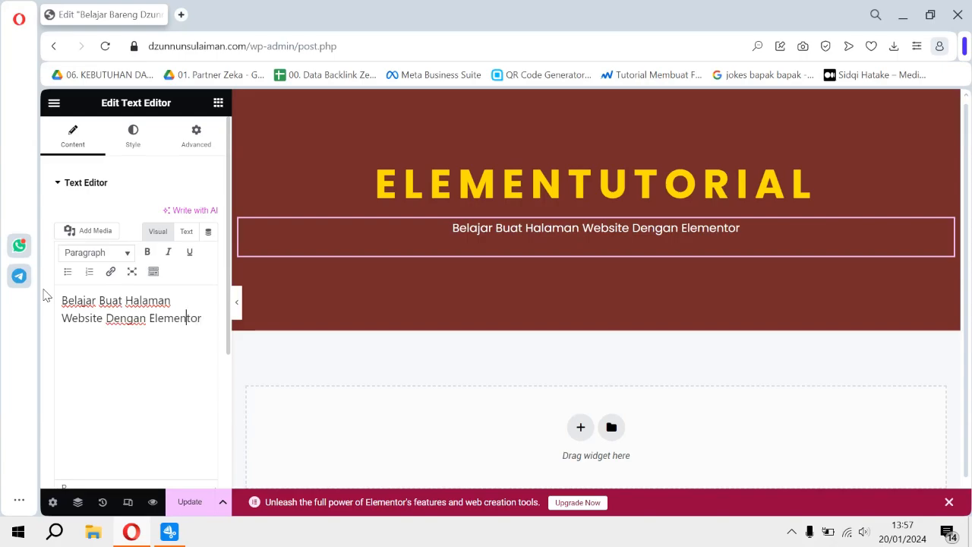
key("Left")
key("Left")
key("Left")
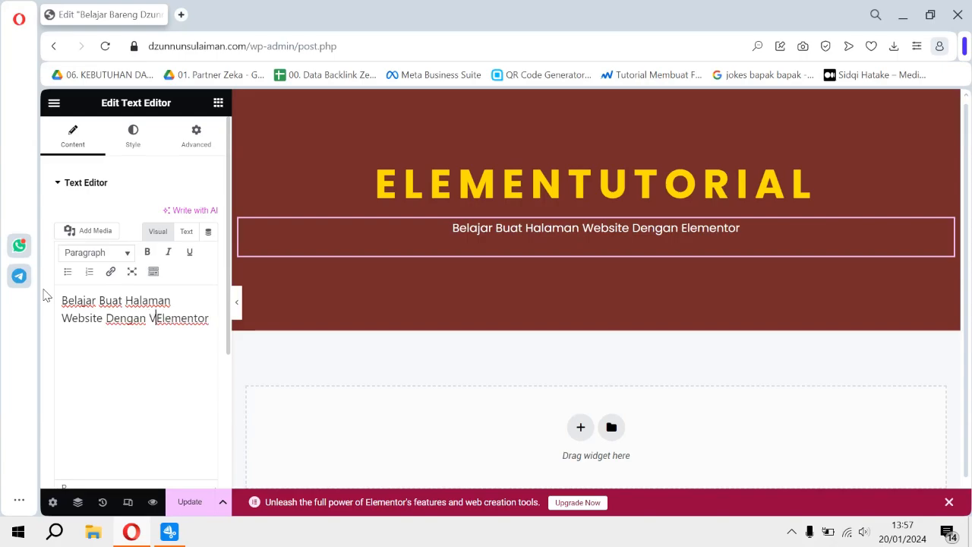
type("Visua")
type("l Bui")
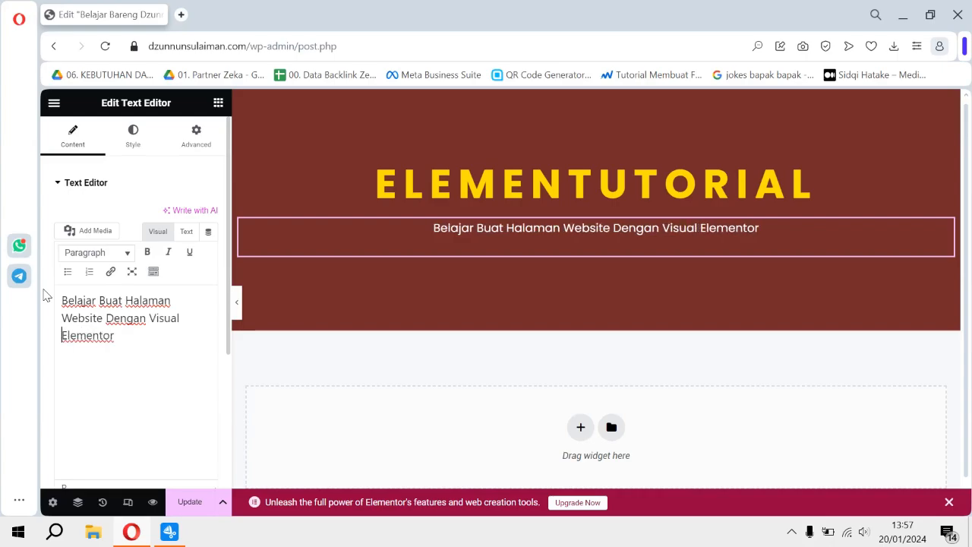
type("lder")
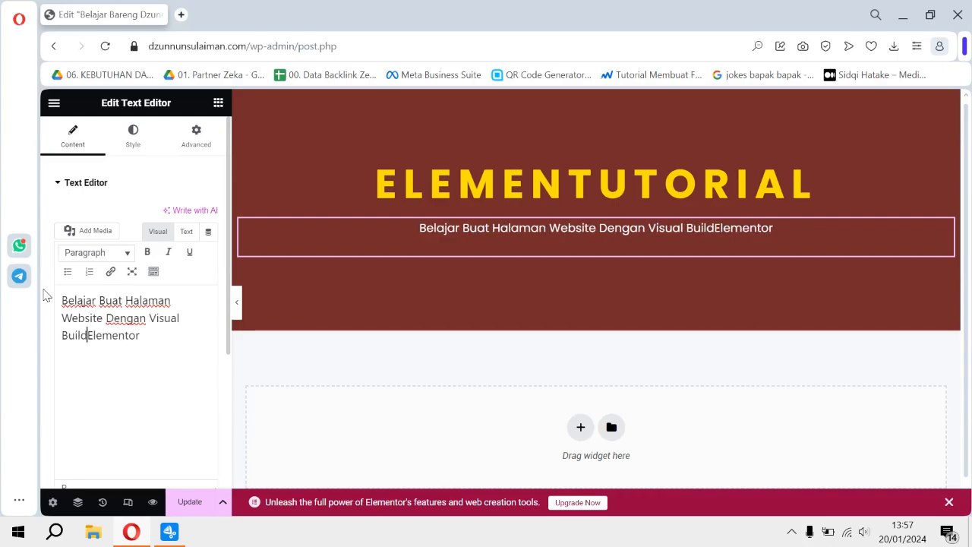
key("Right")
key("Right")
key("Right")
key("Right")
key("Right")
key("Right")
key("Right")
key("Right")
key("Right")
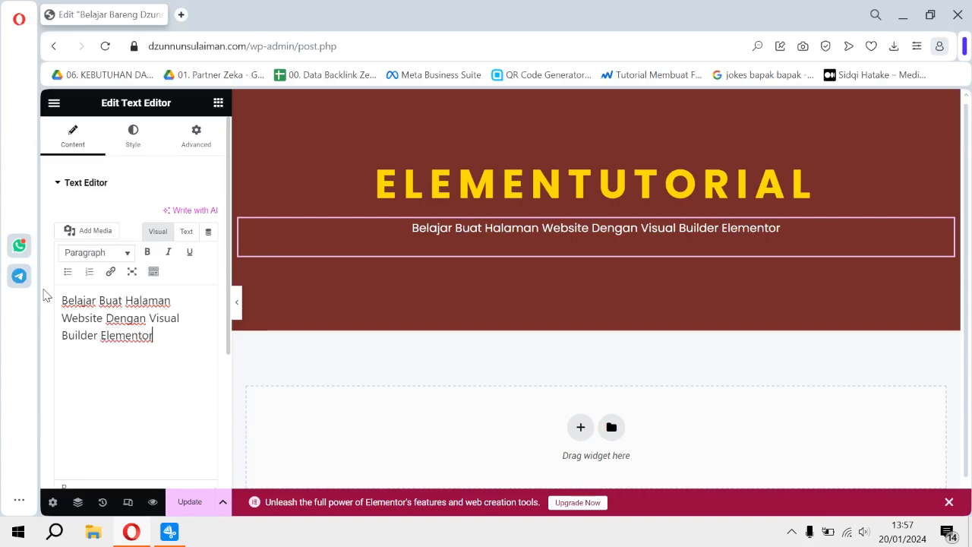
type(",")
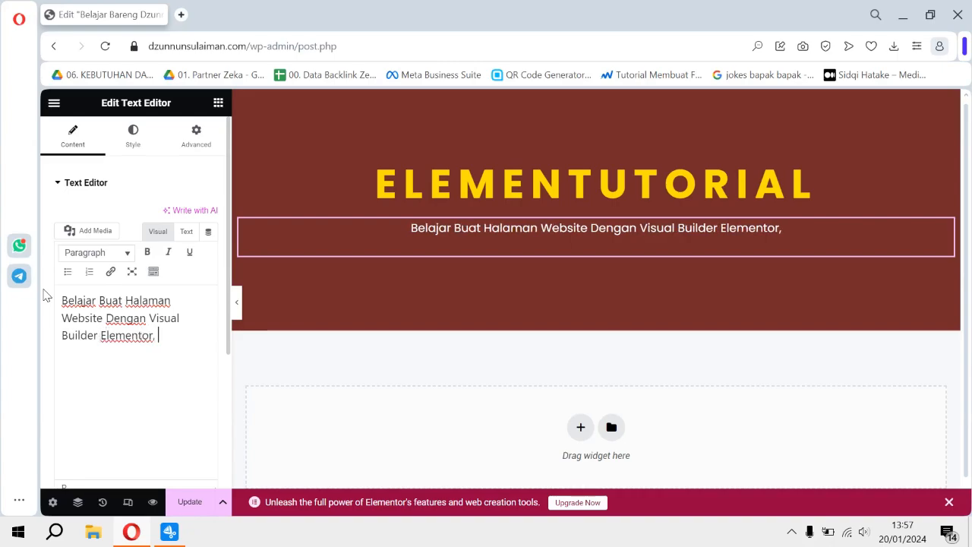
type(" Bersama")
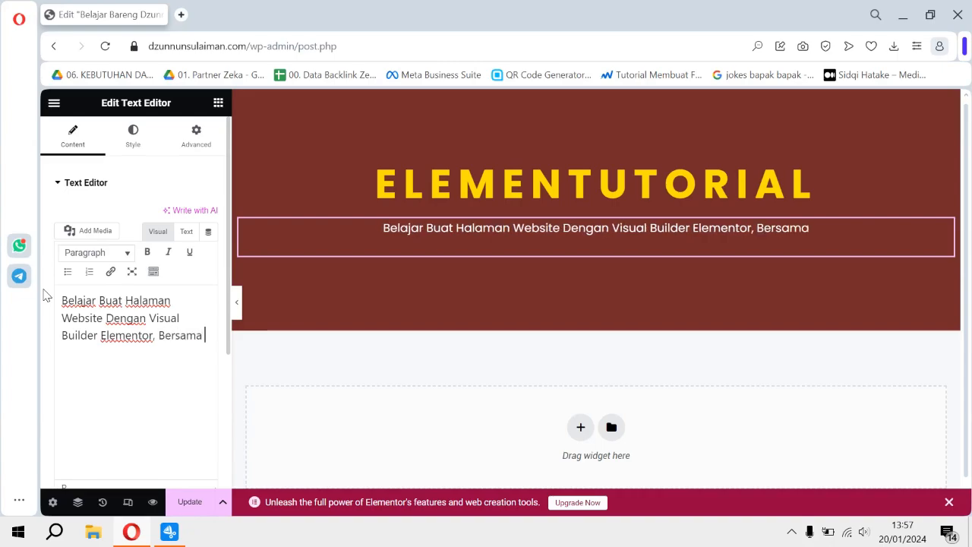
key("BackSpace")
key("BackSpace")
key("BackSpace")
key("BackSpace")
key("BackSpace")
key("BackSpace")
key("BackSpace")
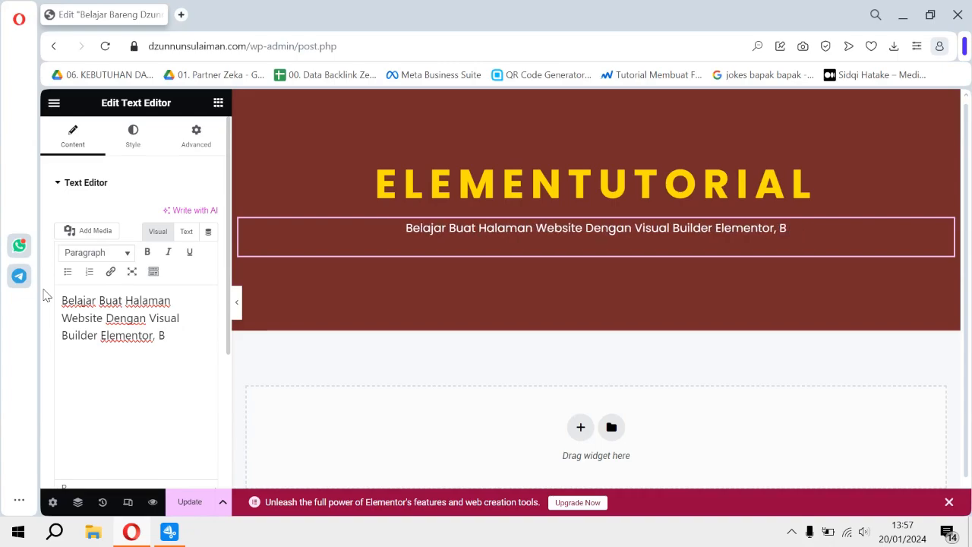
key("BackSpace")
key("BackSpace")
key("BackSpace")
End the paragraph with "Bersama", the instructor's full name and a period, and preview the section at full page width
type("Ber")
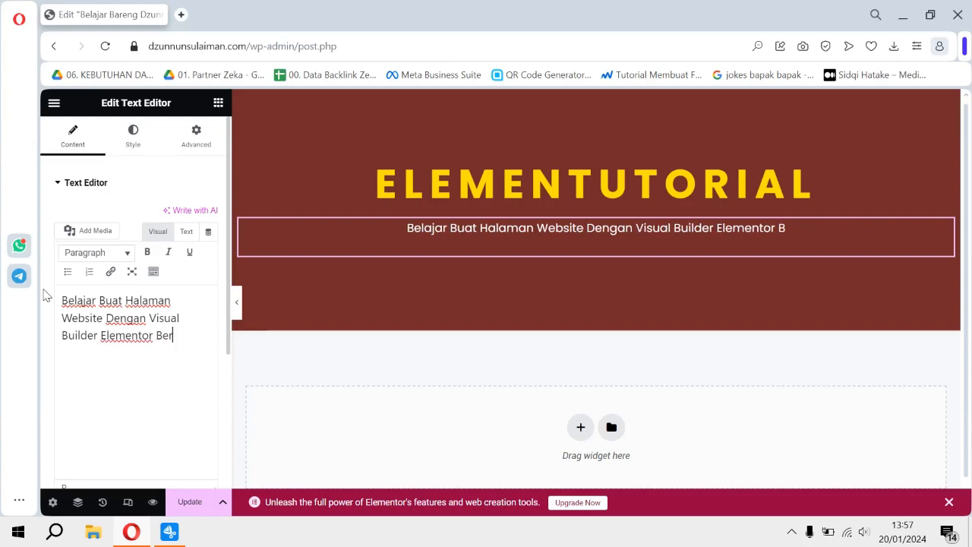
type("sama Dzu")
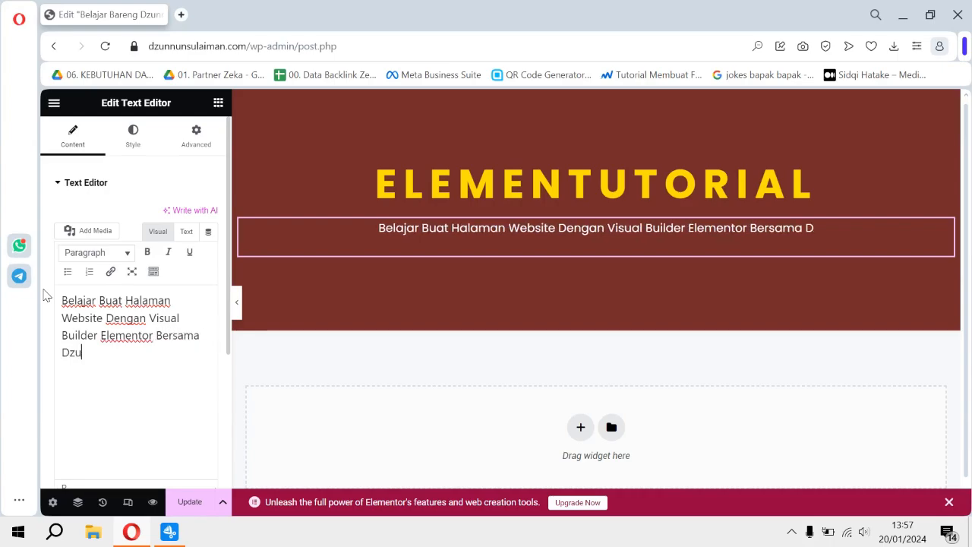
type("nnun Su")
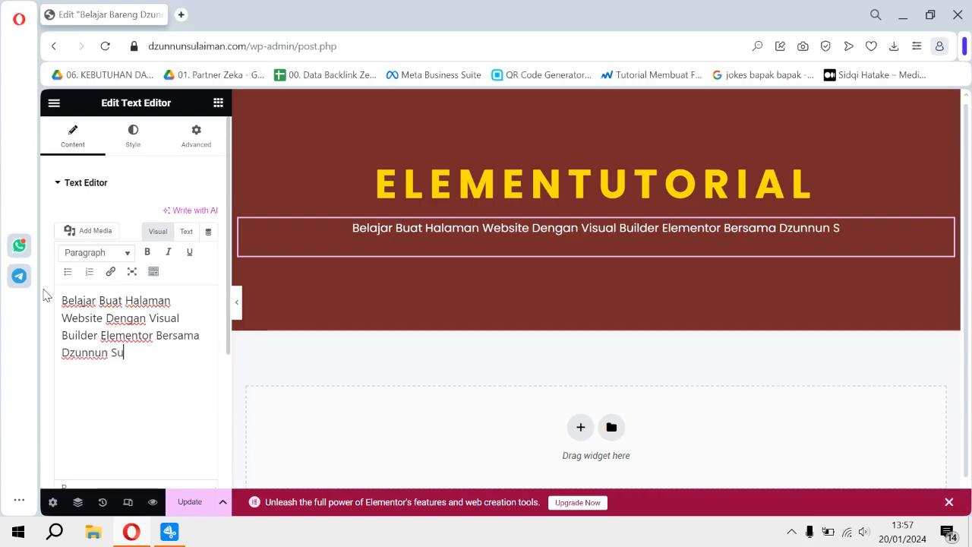
type("laiman")
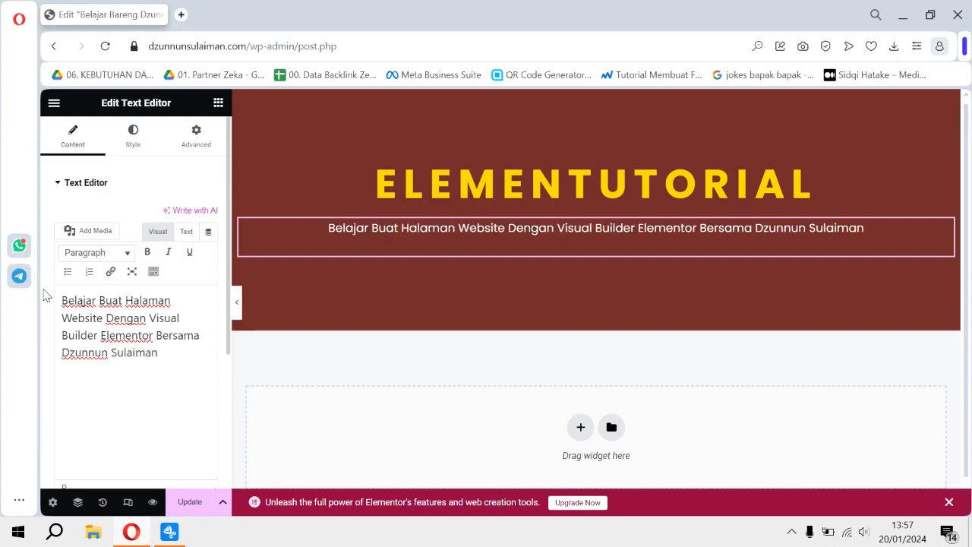
type(".")
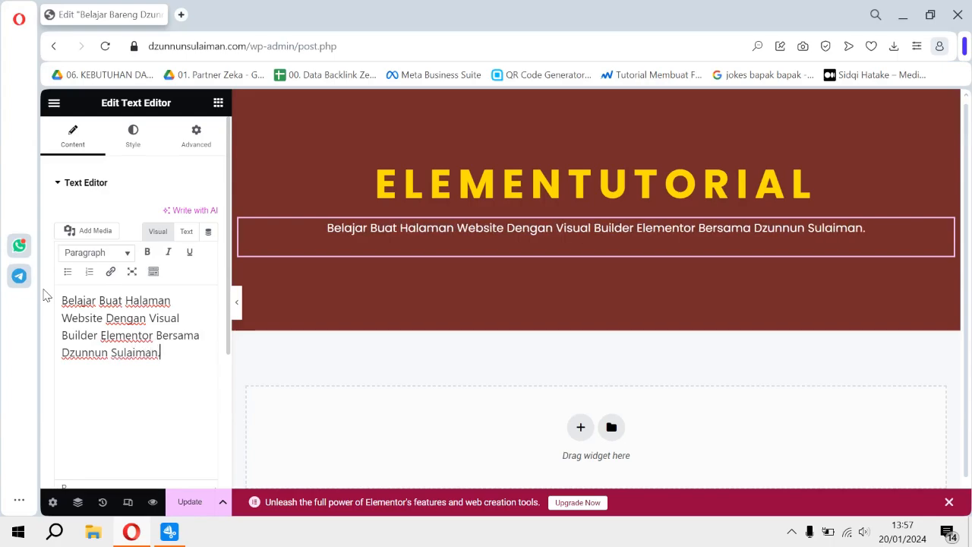
left_click(237, 302)
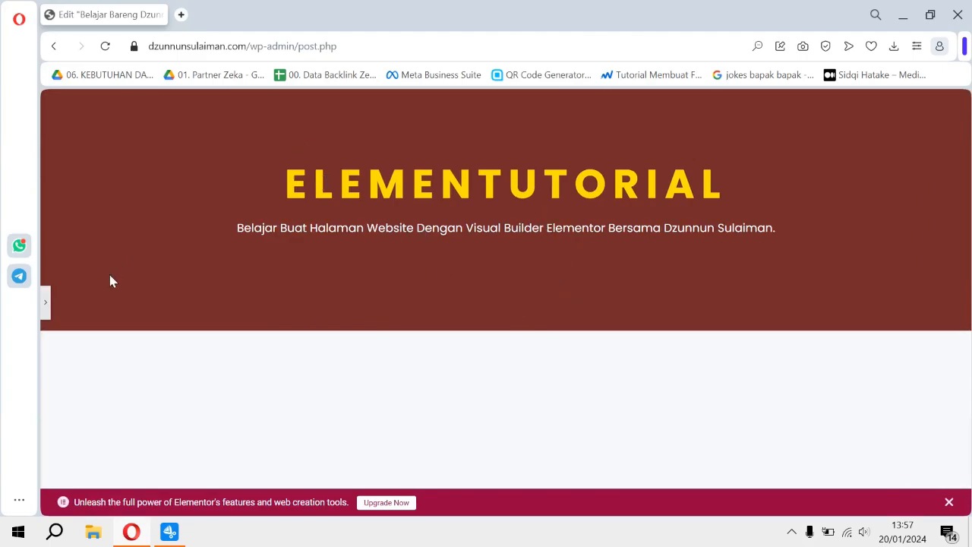
left_click(45, 303)
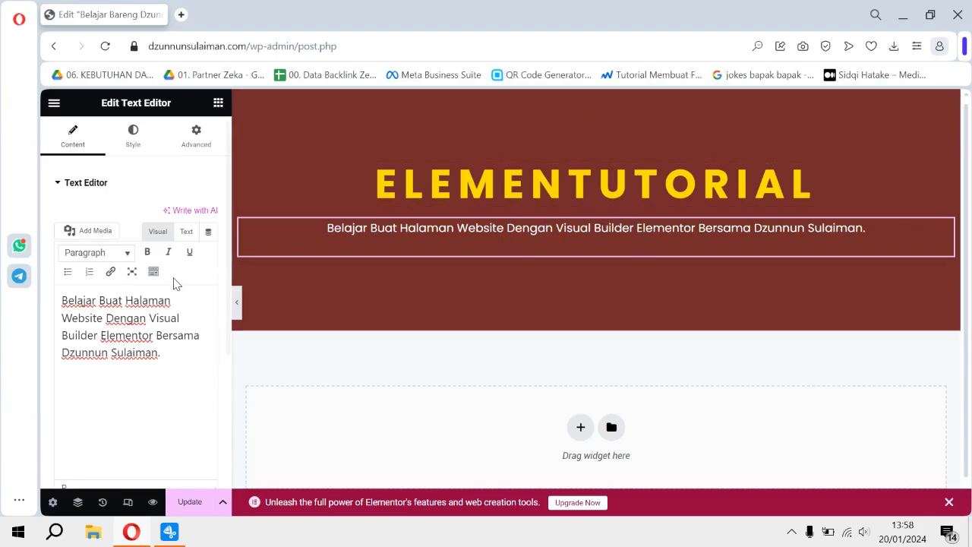
Add a Button widget directly below the white paragraph in the dark red section
scroll(167, 281, "down", 1)
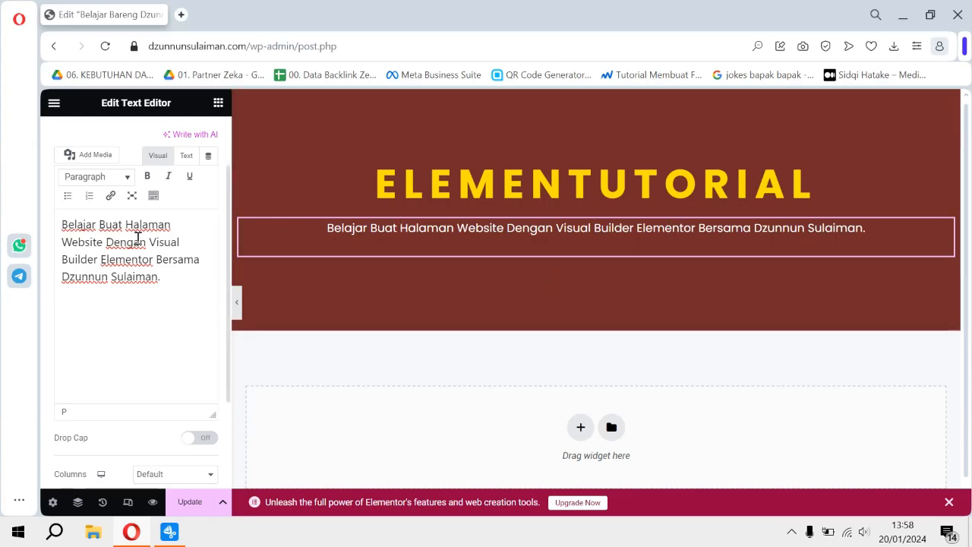
scroll(196, 148, "up", 1)
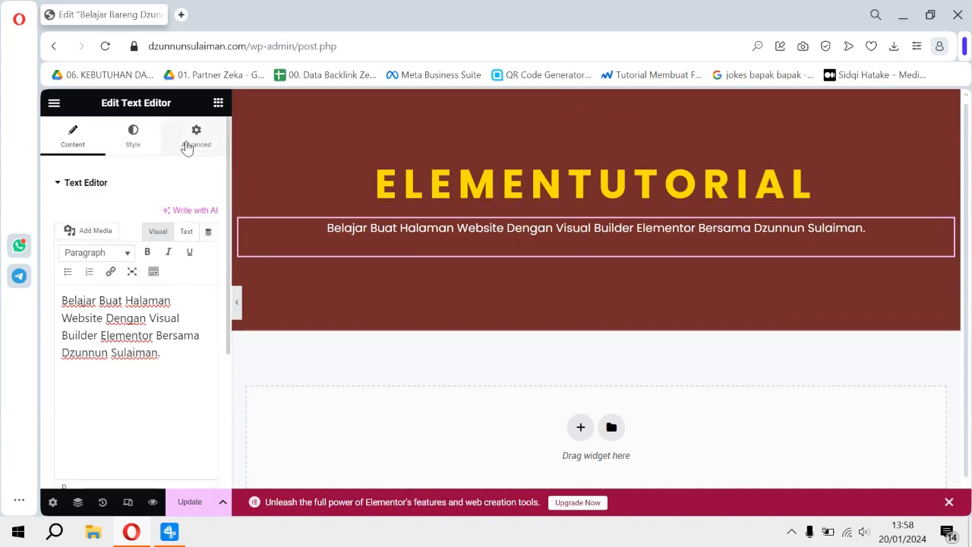
left_click(199, 136)
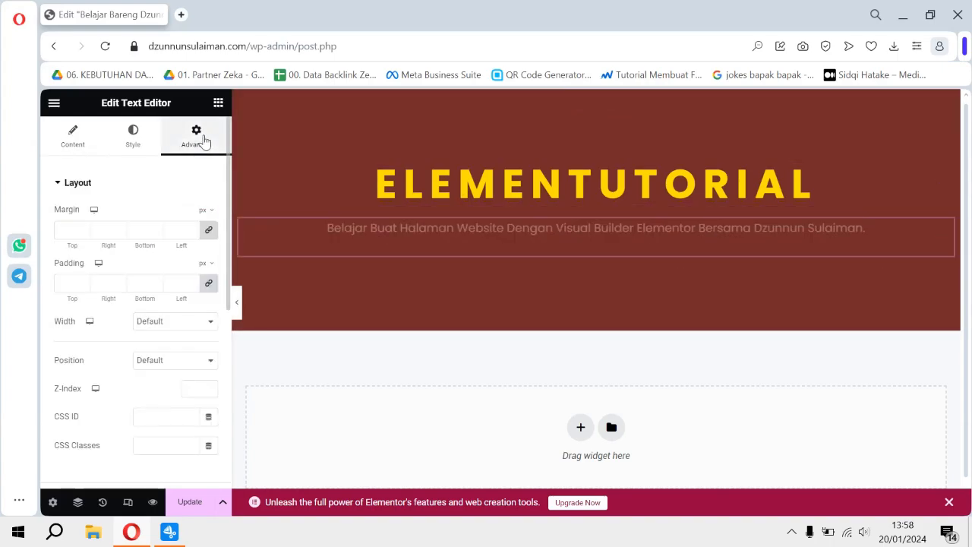
left_click(218, 104)
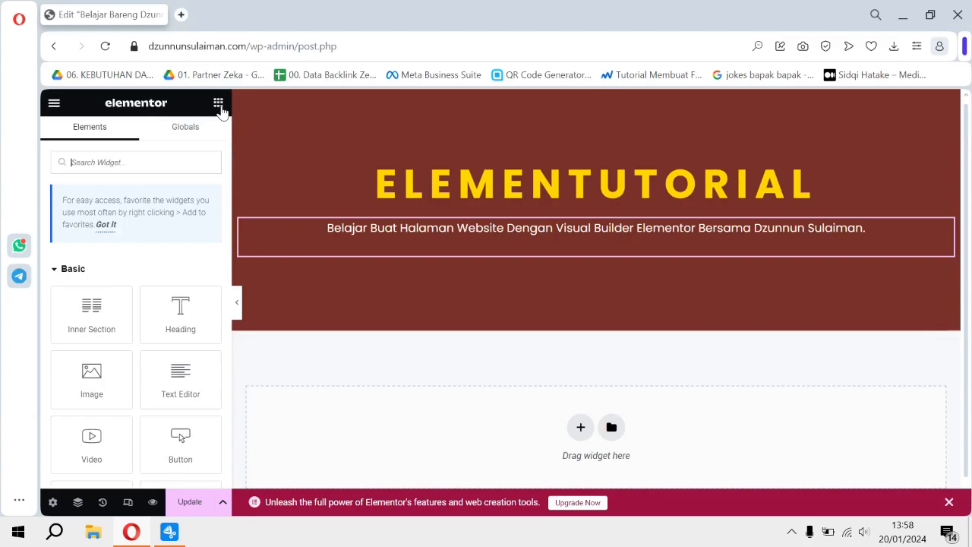
scroll(165, 251, "down", 1)
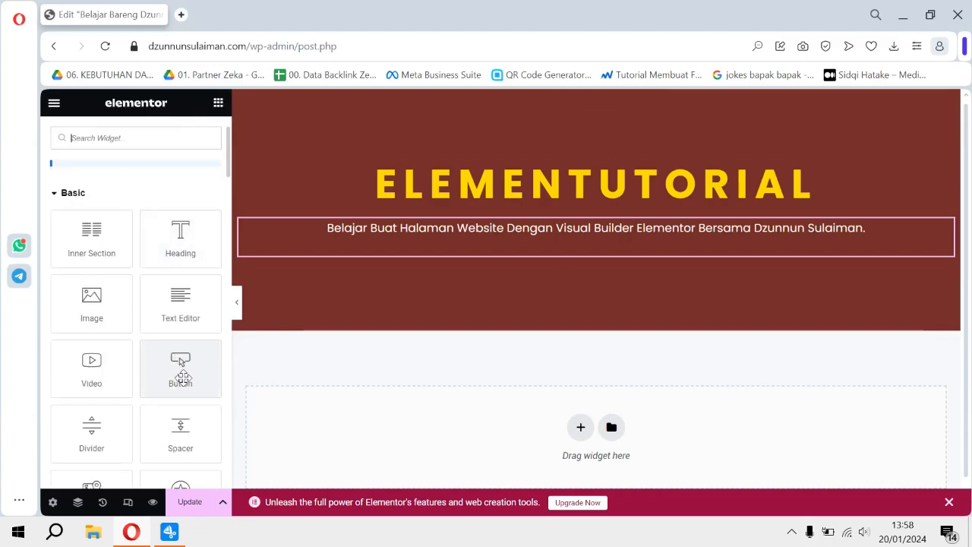
left_click_drag(182, 364, 605, 244)
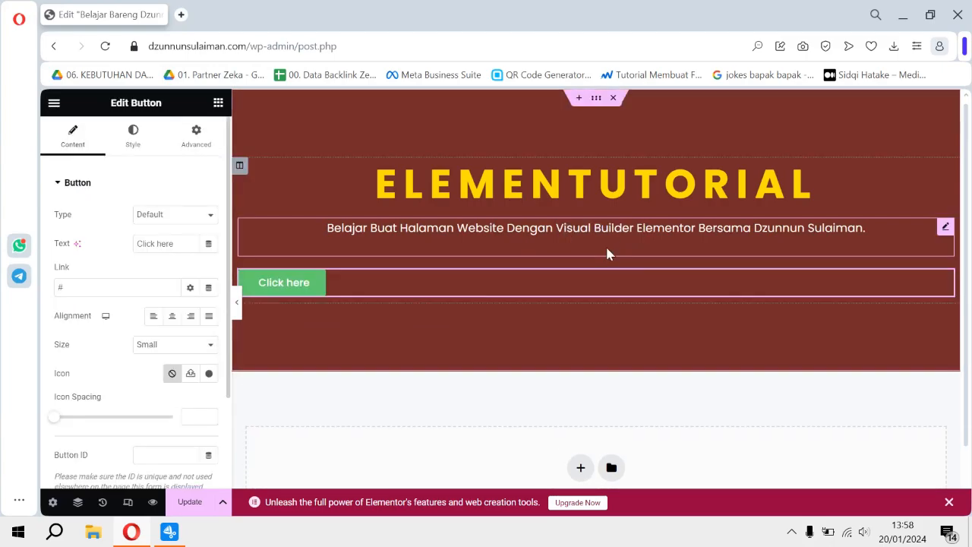
Center the "Click here" button under the paragraph and preview the section at full page width
scroll(465, 259, "down", 1)
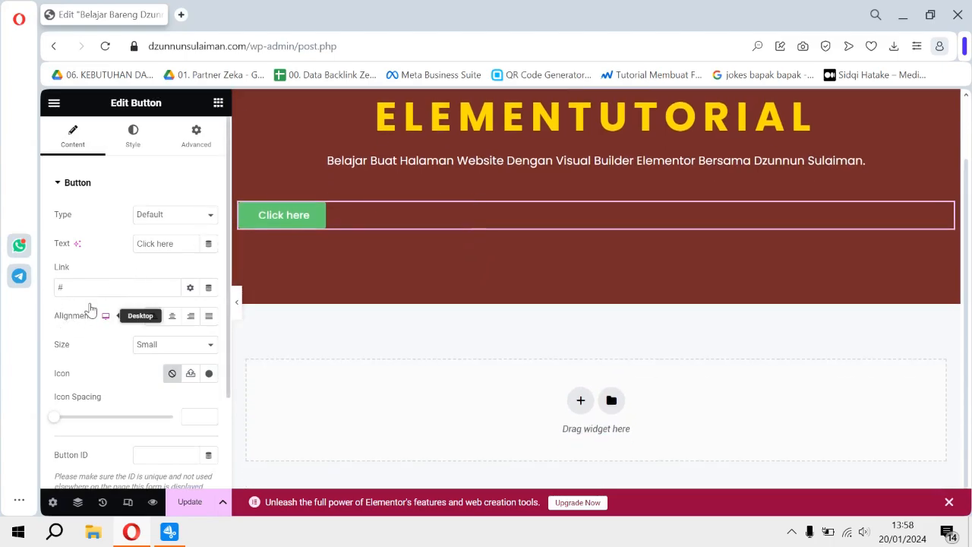
left_click(174, 318)
scroll(680, 255, "up", 1)
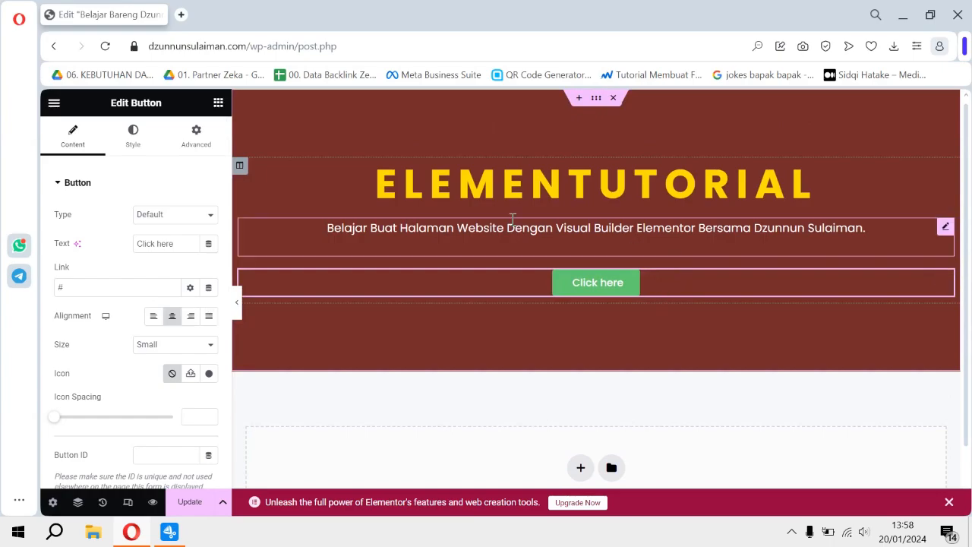
left_click(238, 304)
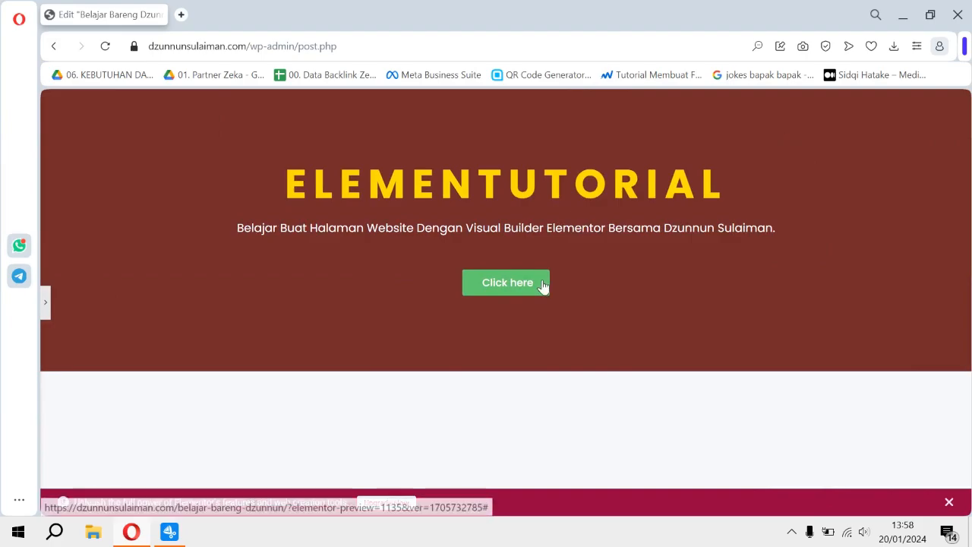
left_click(47, 305)
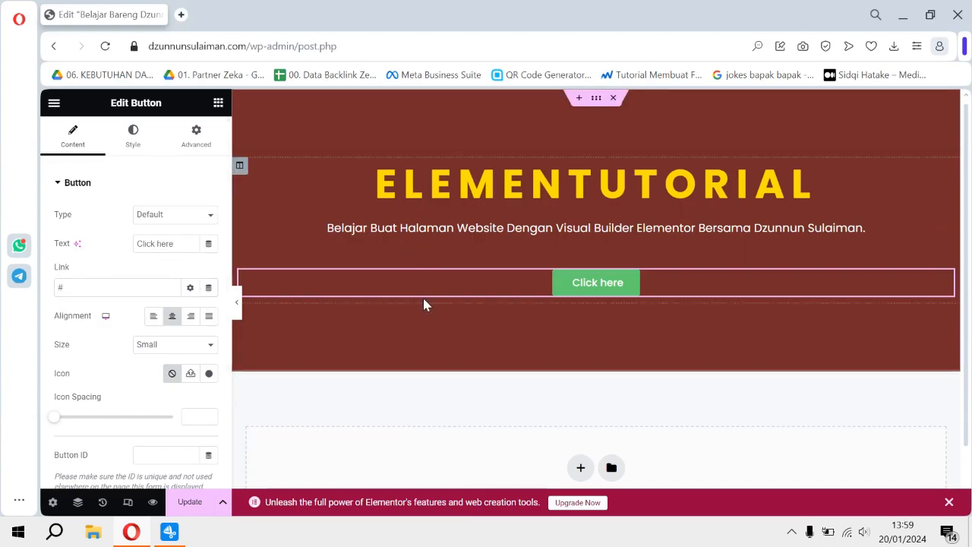
Preview the section at full page width and set the button's link to the site's bare domain name
left_click(239, 305)
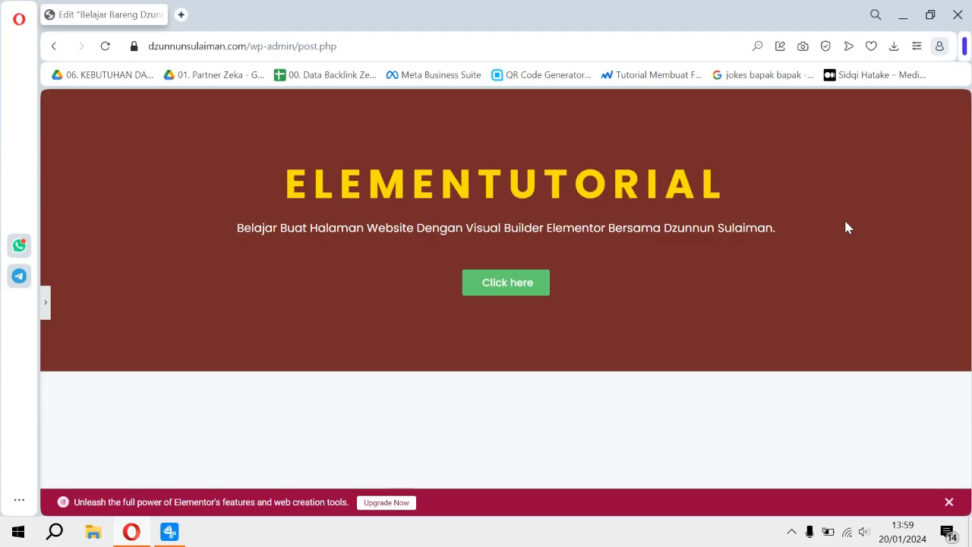
left_click(44, 303)
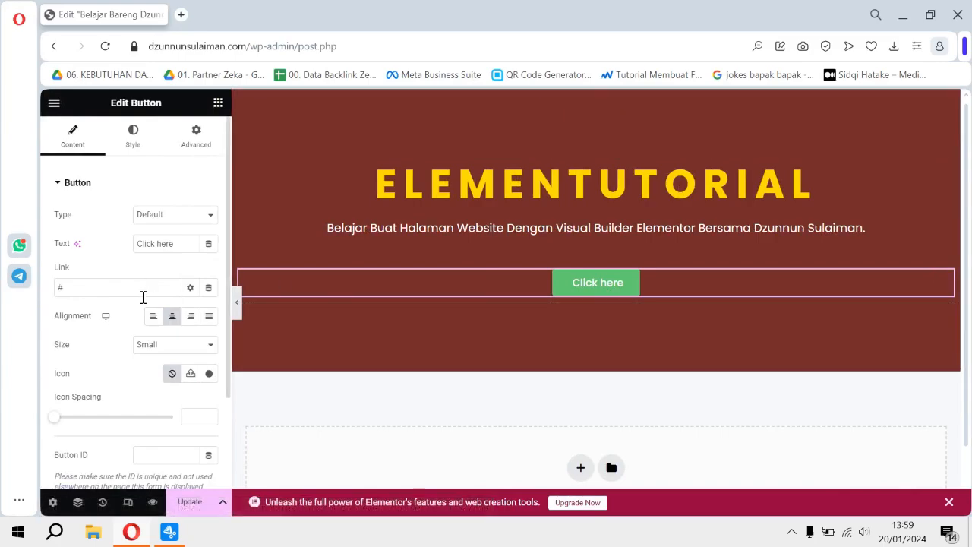
double_click(61, 287)
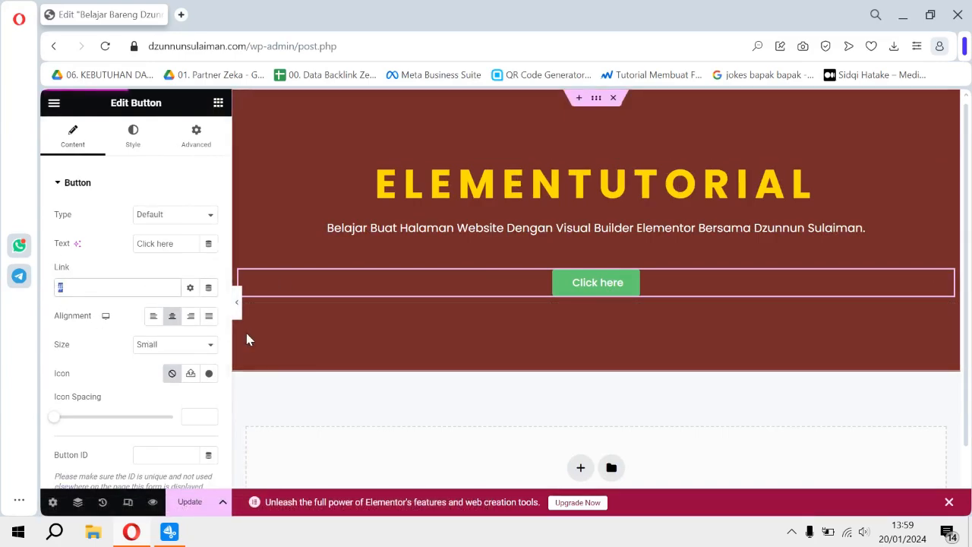
key("BackSpace")
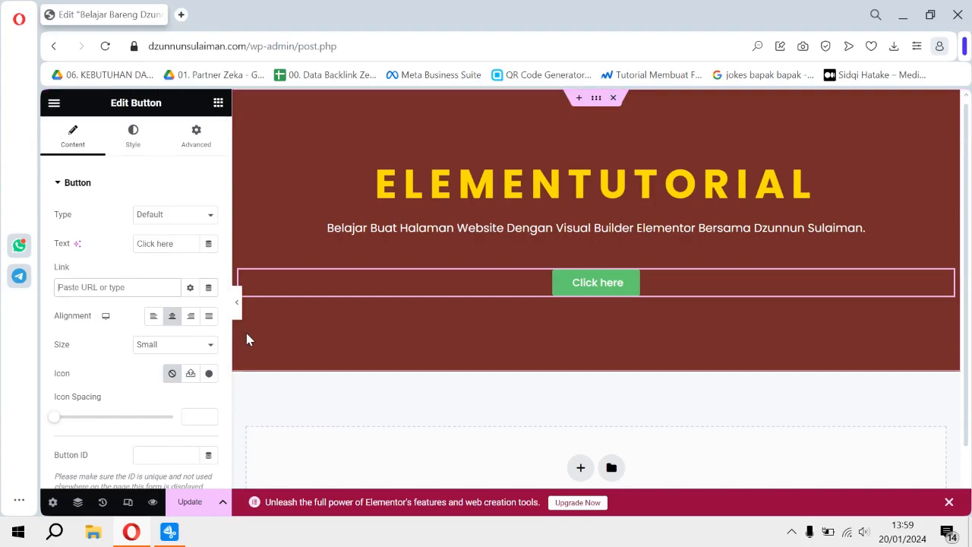
type("dzunnunsulai")
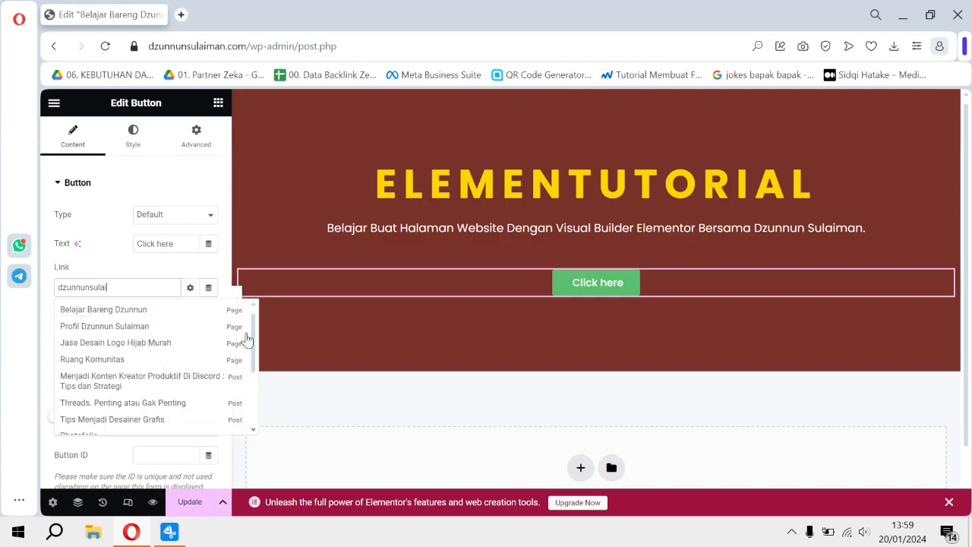
type("man")
scroll(247, 338, "down", 1)
type(".com")
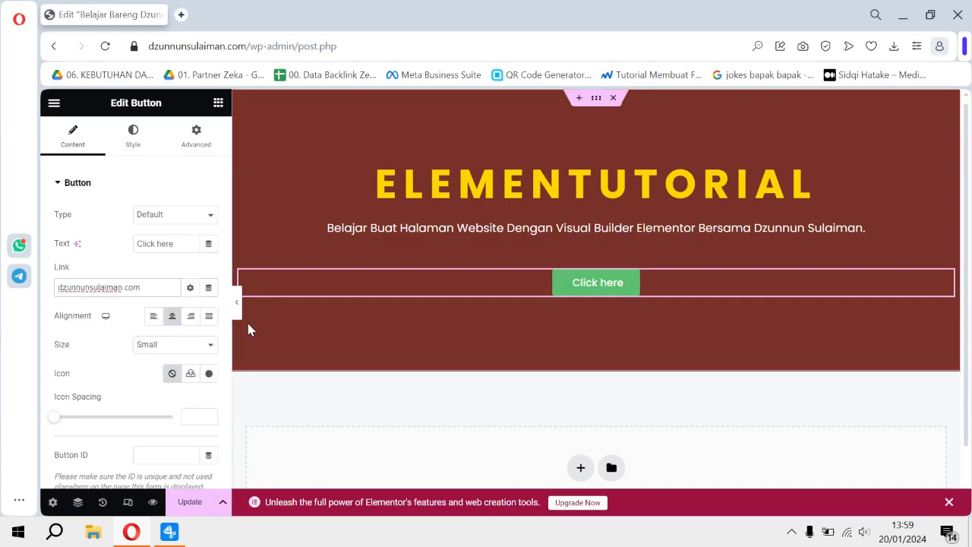
left_click(101, 253)
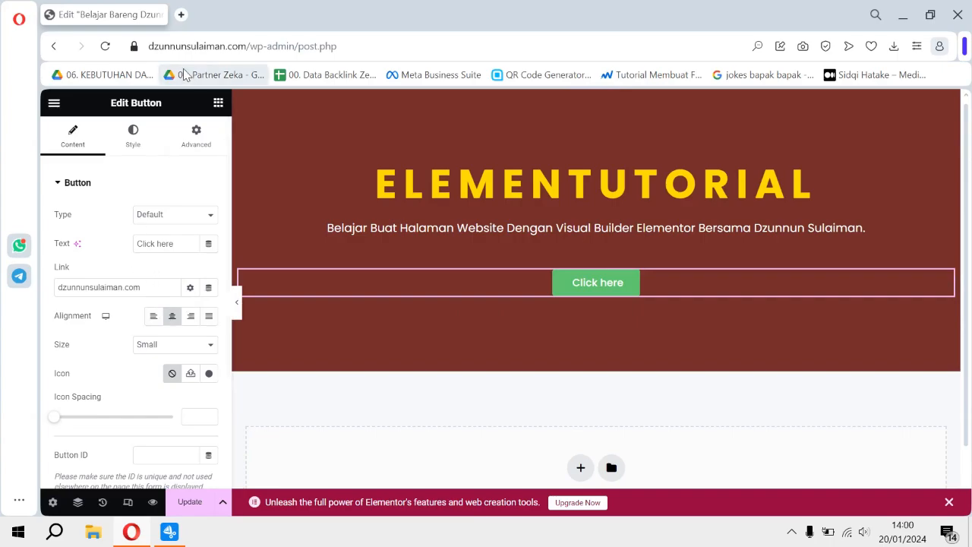
Open the site's home page in a new browser tab and copy its full address
triple_click(153, 289)
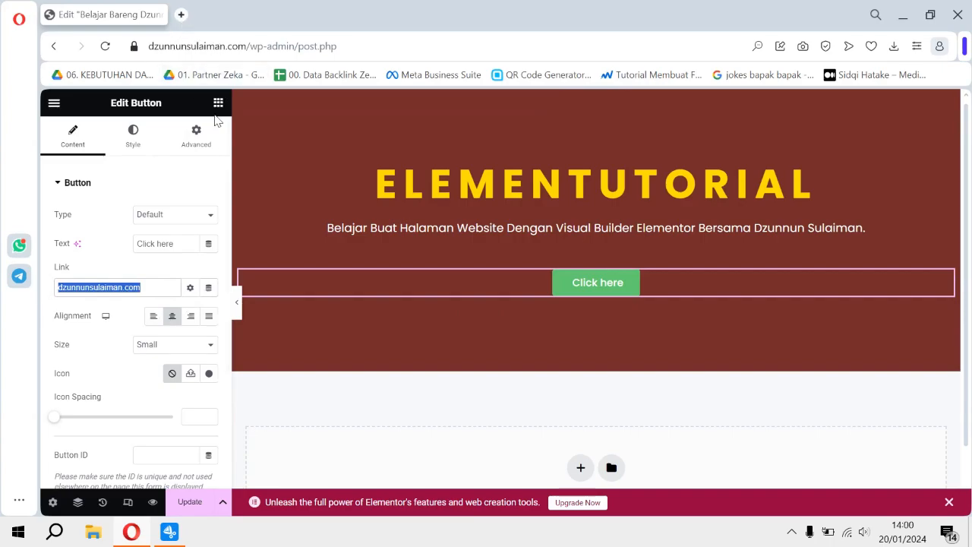
key("ctrl+t")
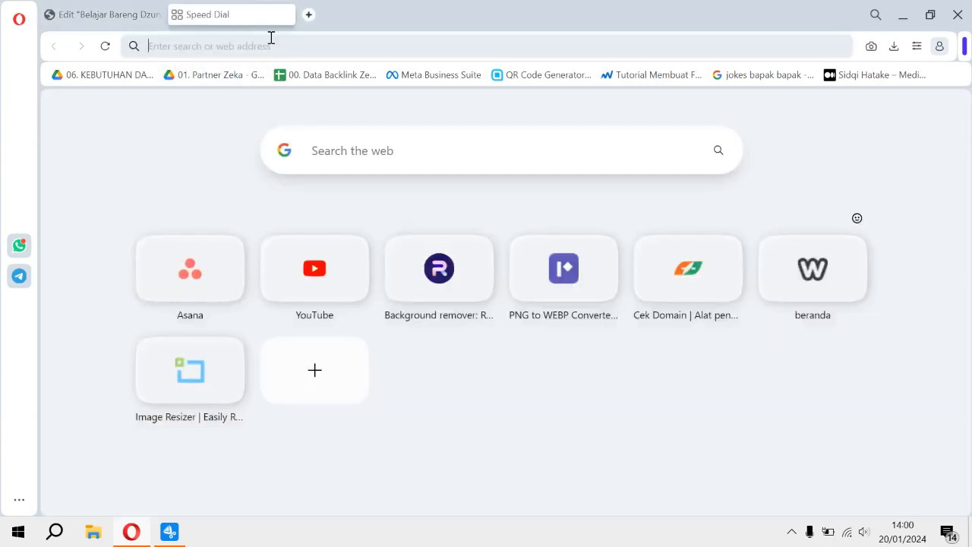
type("dzu")
key("Return")
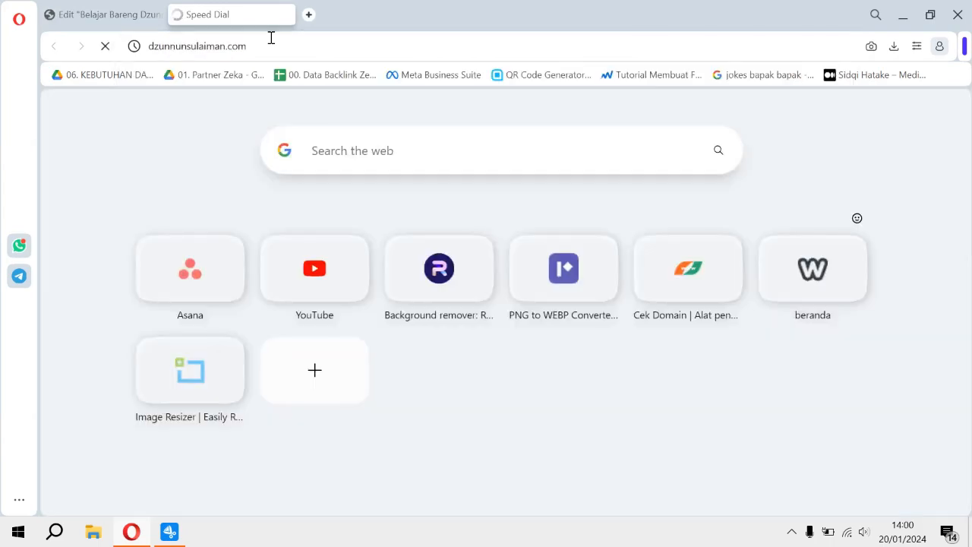
mouse_move(449, 103)
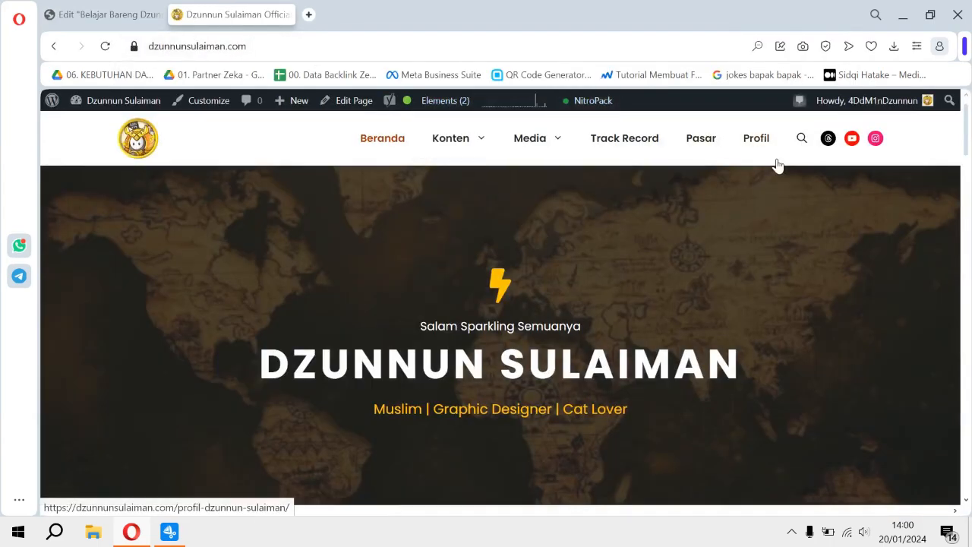
left_click(198, 47)
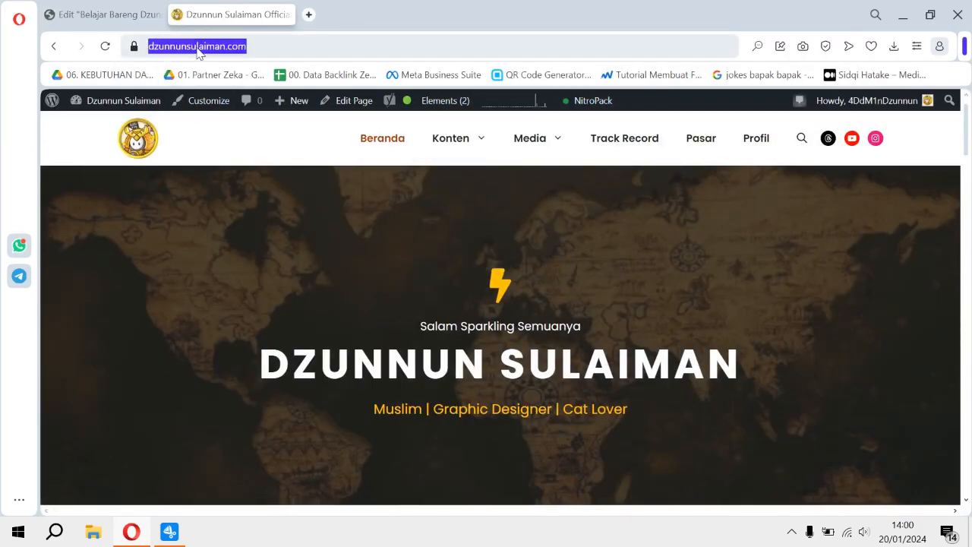
right_click(199, 48)
left_click(238, 99)
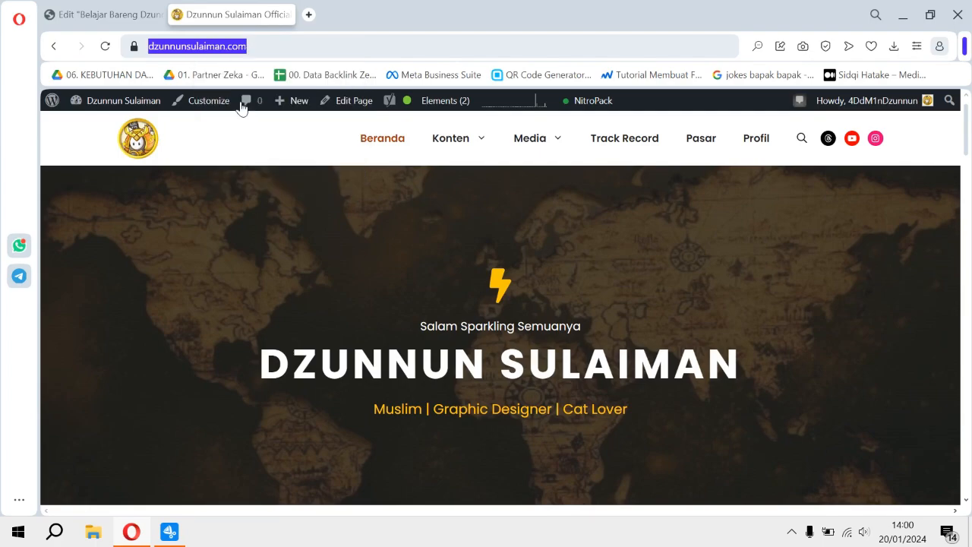
left_click(110, 15)
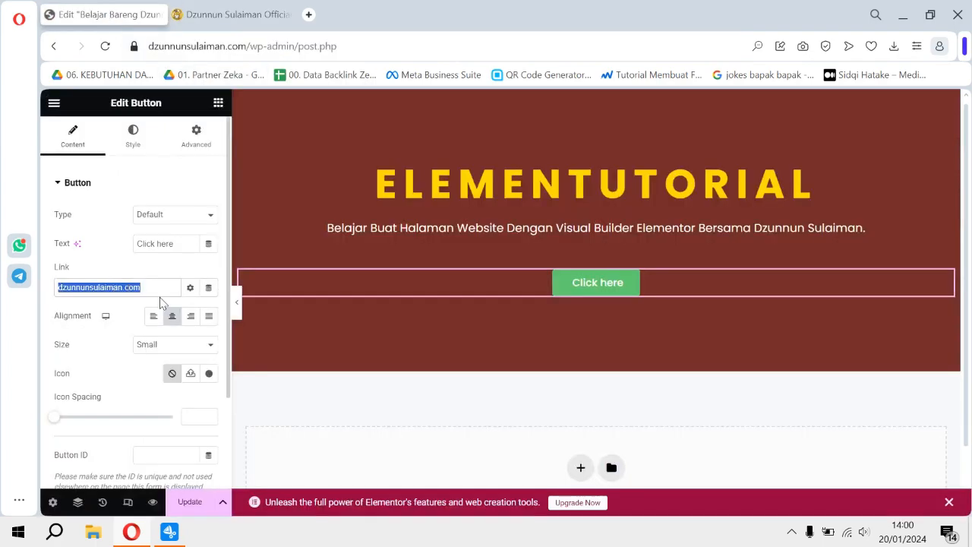
key("BackSpace")
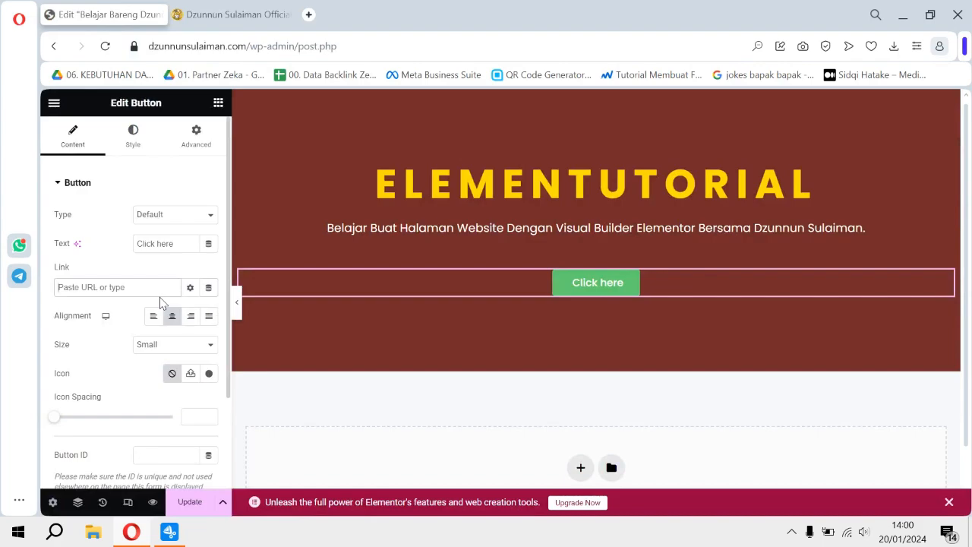
key("ctrl+v")
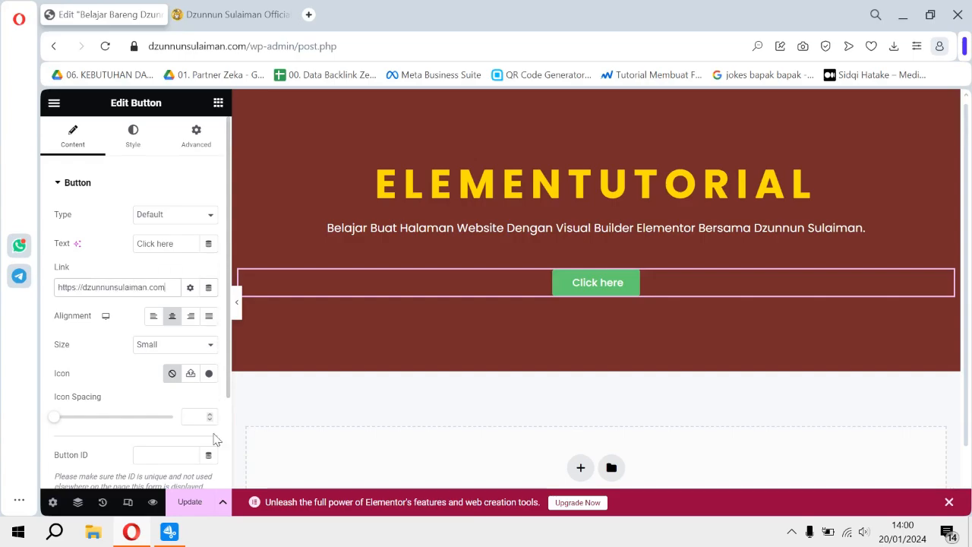
left_click(192, 512)
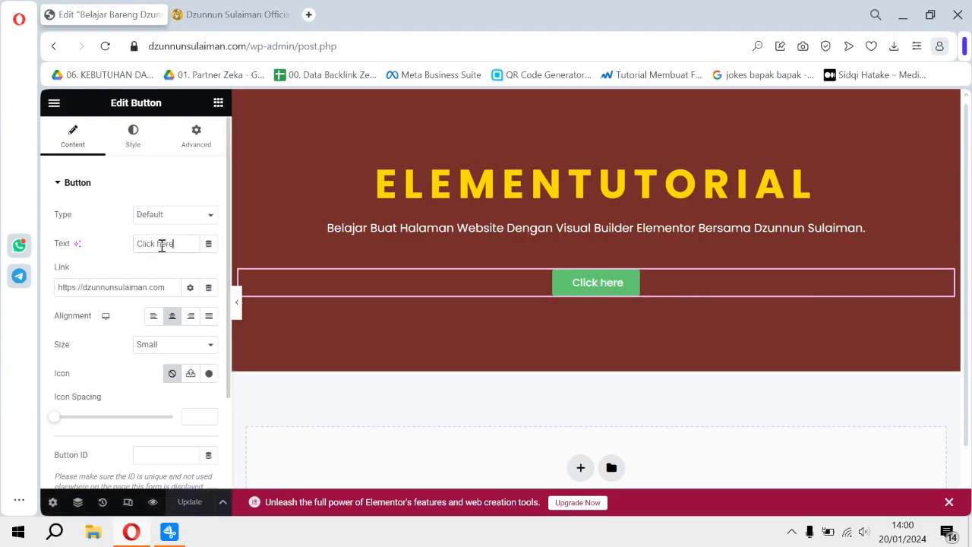
Change the button text to "Lihat Webnya" followed by the site owner's first name, and update the page
left_click_drag(173, 245, 118, 250)
type("Lihat")
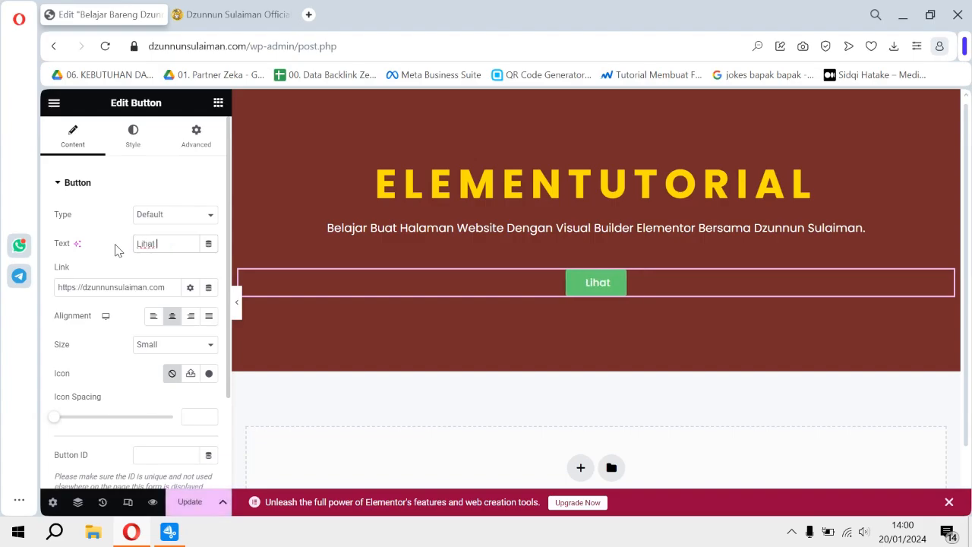
type(" Web")
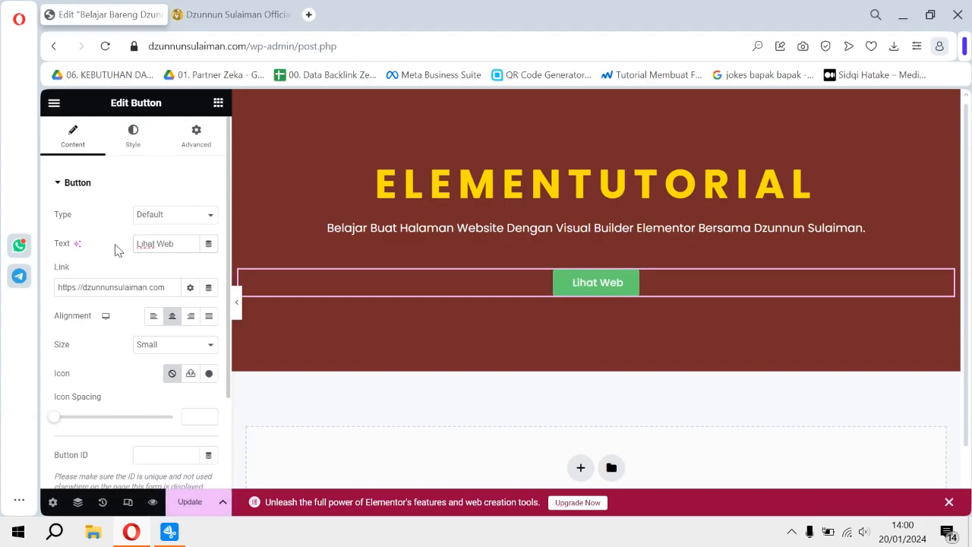
type("nya")
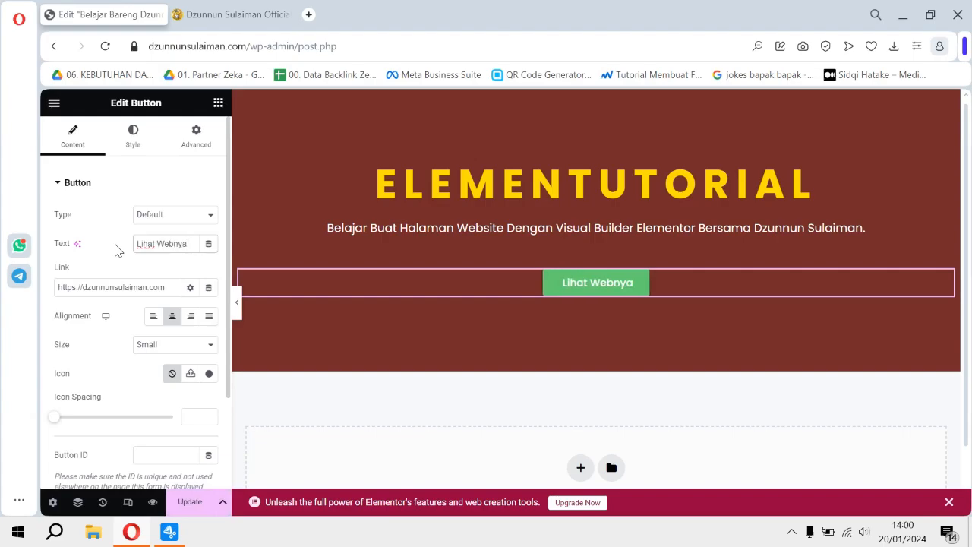
type(" Dzunnun")
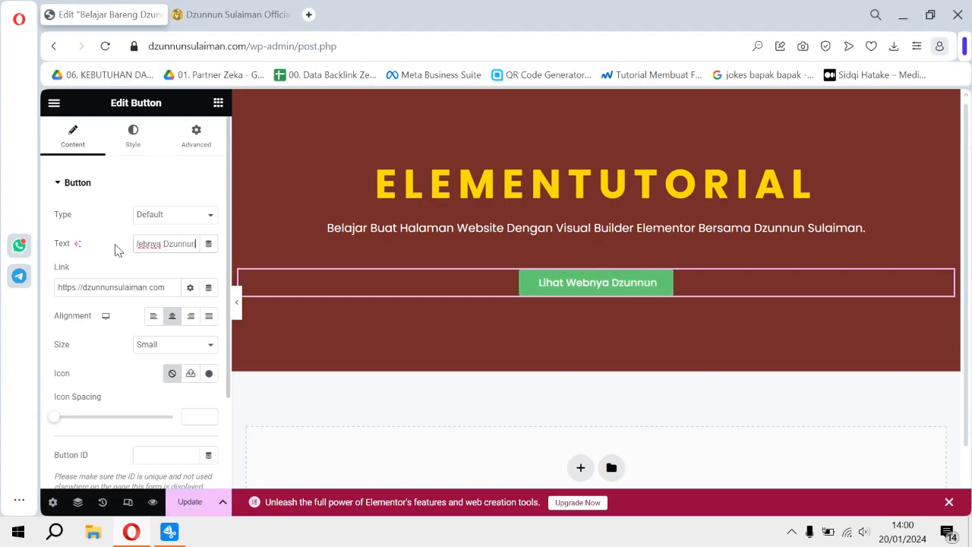
left_click(184, 511)
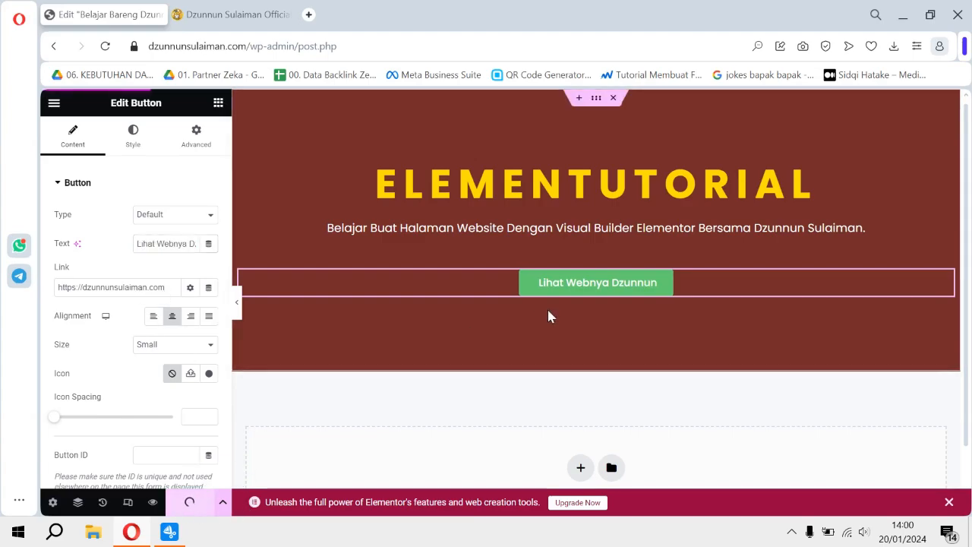
View the published page from the editor and close the extra home page tab
left_click(54, 105)
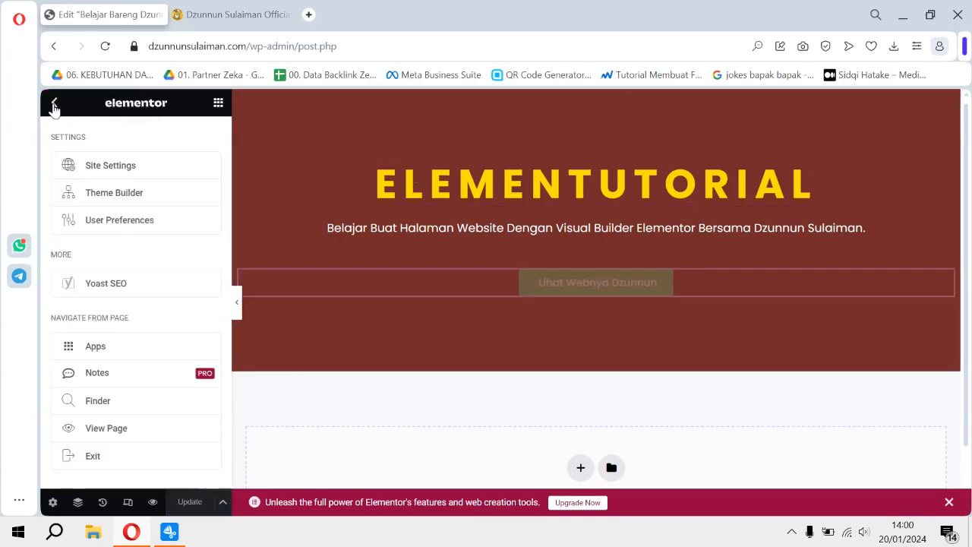
left_click(123, 436)
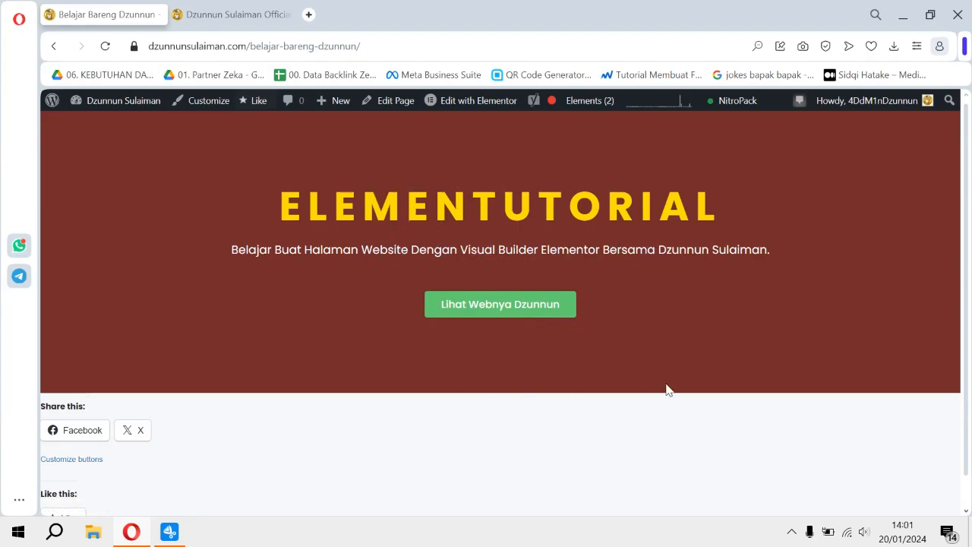
left_click(286, 15)
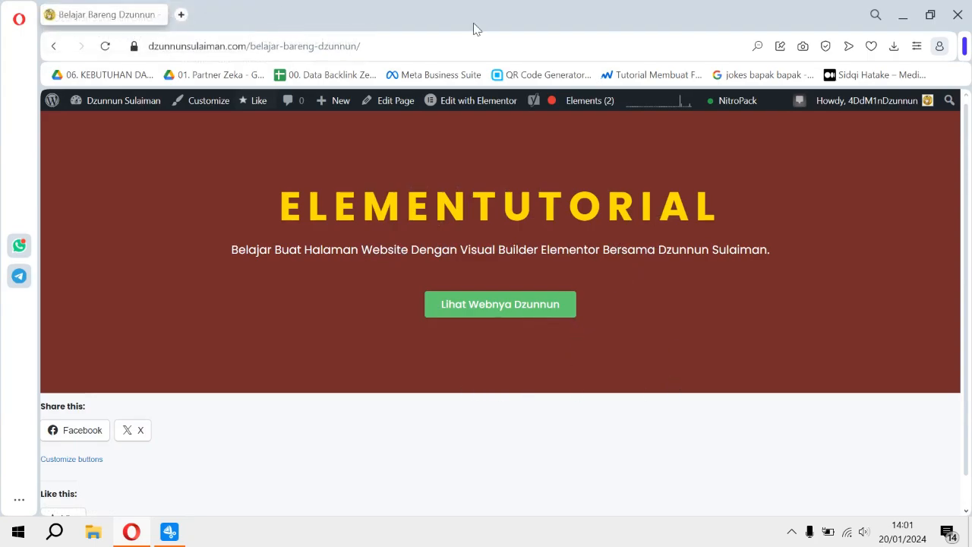
Test the green button on the published page and look over the page it opens
left_click(493, 315)
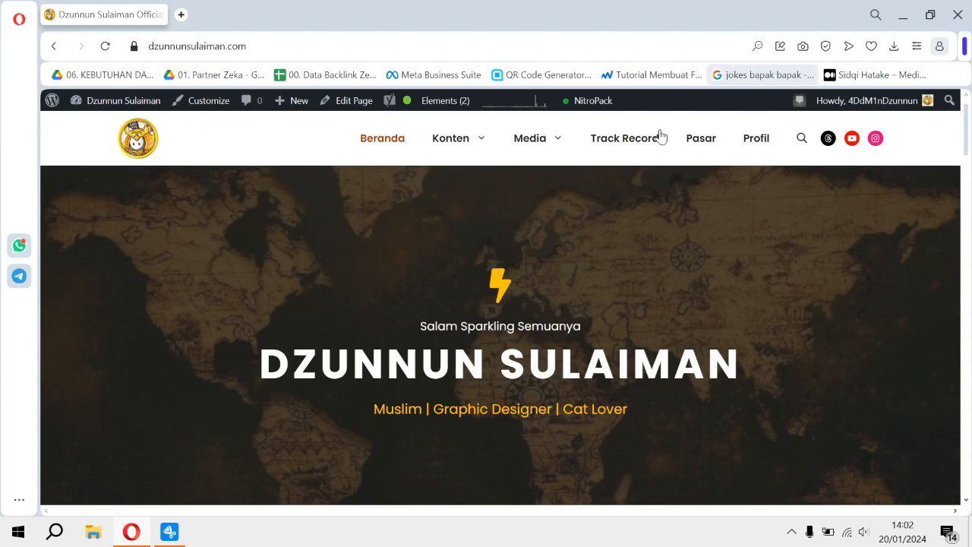
scroll(525, 230, "down", 3)
scroll(528, 230, "up", 3)
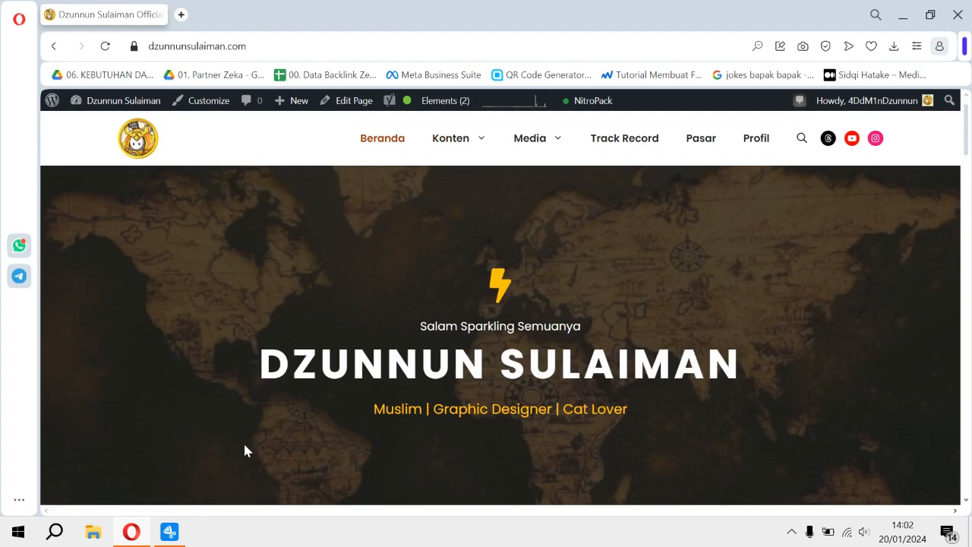
mouse_move(175, 538)
left_click(161, 542)
left_click(706, 328)
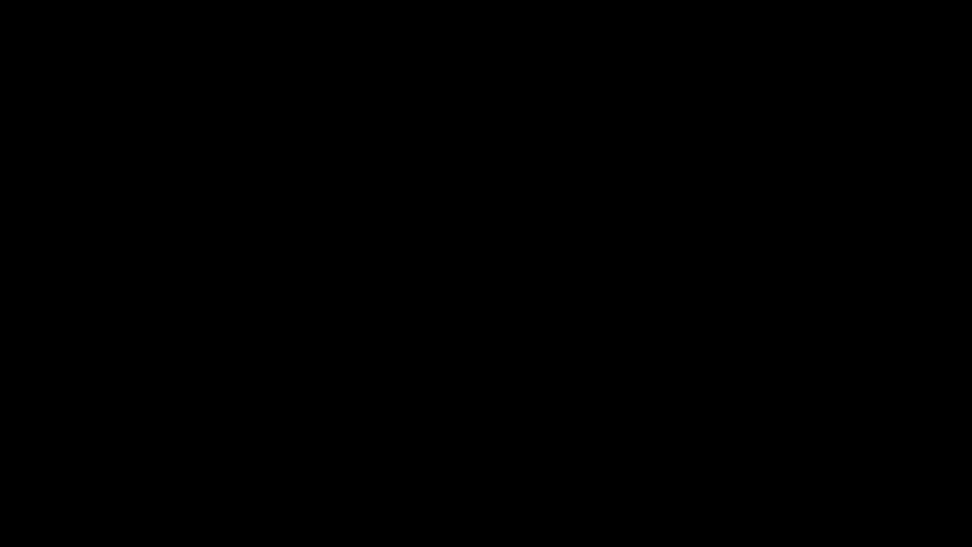